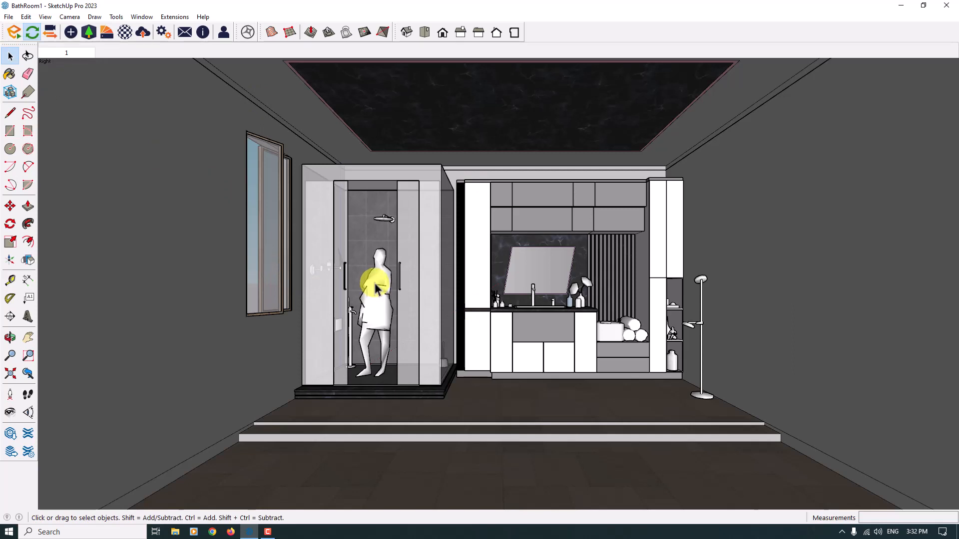
# Step: Place an Enscape spot light near the upper corner of the marble wall beside the mirror, aimed straight down at the counter
pyautogui.click(70, 32)
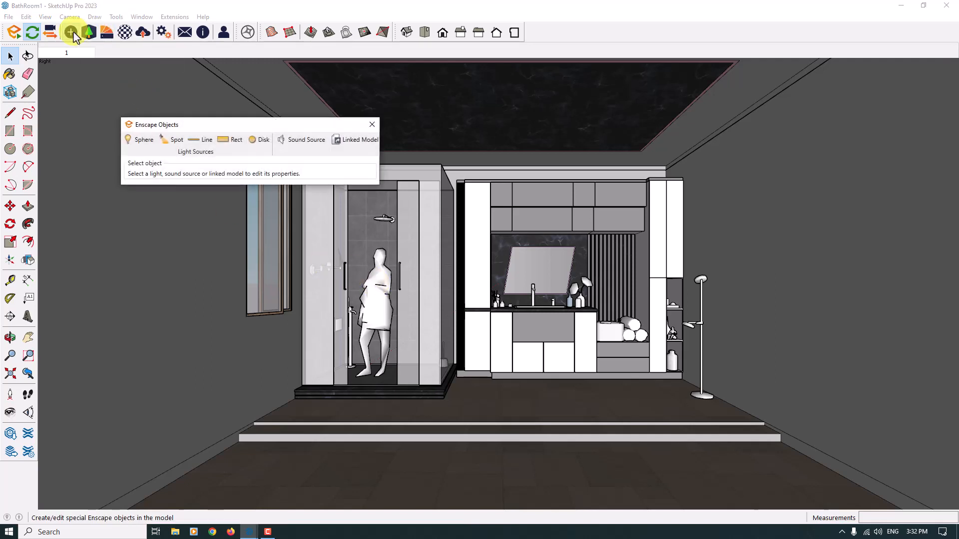
pyautogui.click(163, 140)
pyautogui.scroll(5, 508, 256)
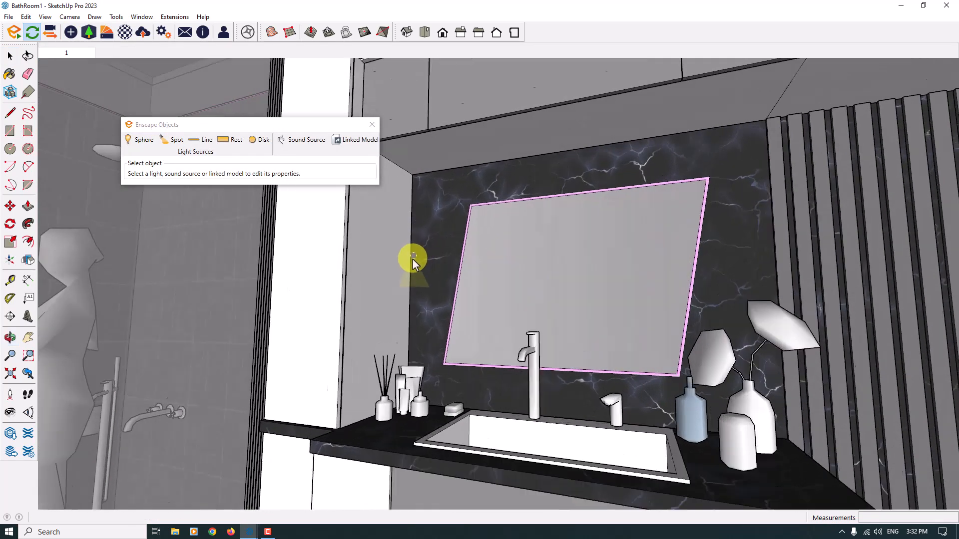
pyautogui.scroll(2, 412, 259)
pyautogui.click(412, 184)
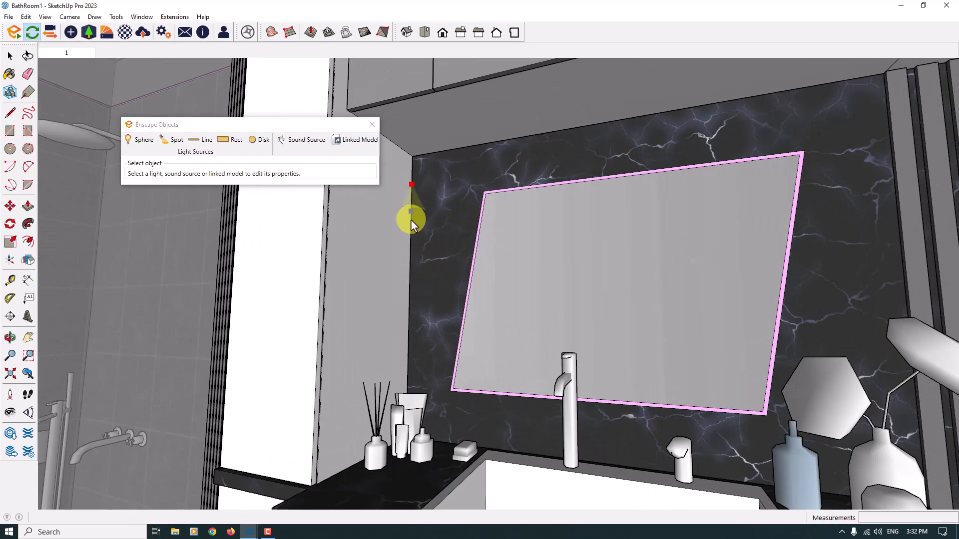
pyautogui.click(411, 274)
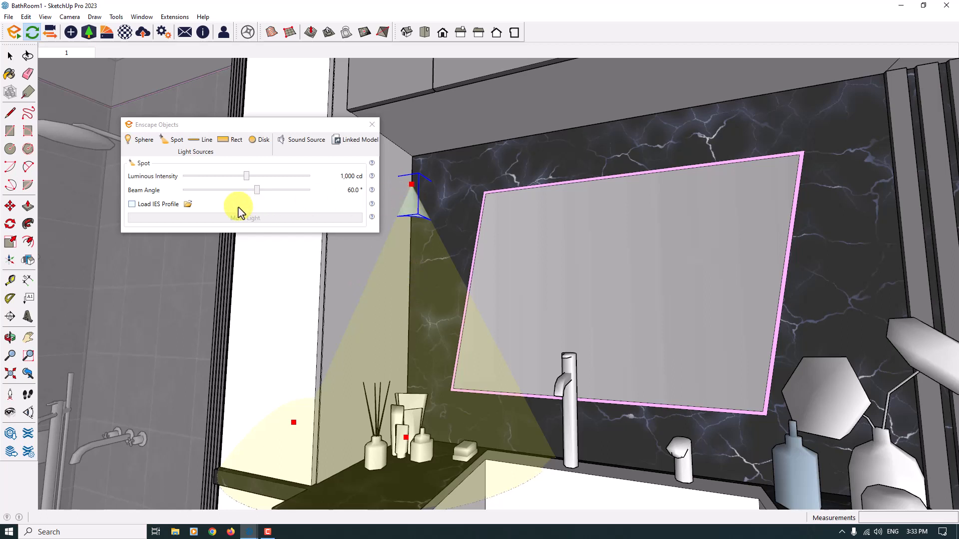
# Step: Enable an IES profile for the spot light and browse to the Voxel Studio folder inside IES Lights on drive F
pyautogui.click(138, 204)
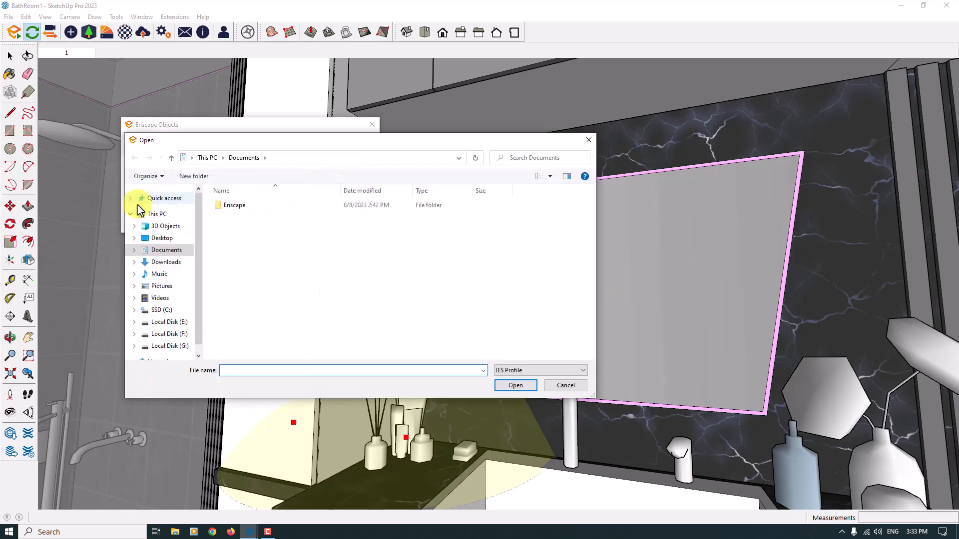
pyautogui.click(174, 338)
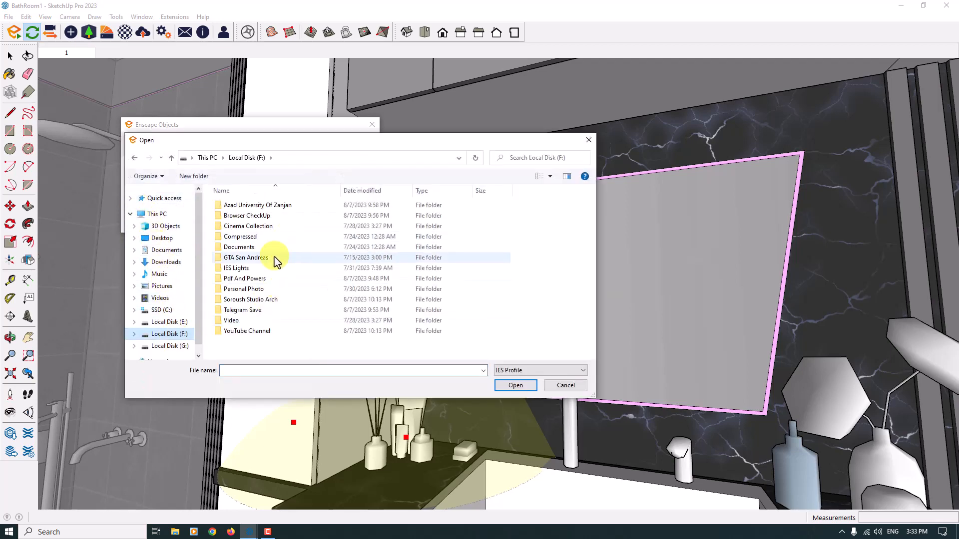
pyautogui.doubleClick(253, 275)
pyautogui.doubleClick(247, 205)
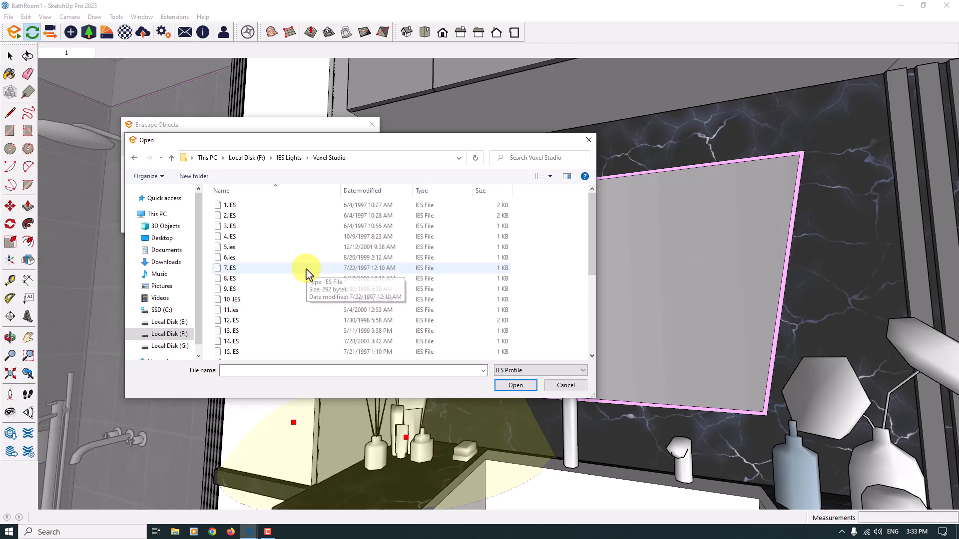
# Step: Switch to File Explorer, open the IES Profiles image from the F: IES Lights Voxel Studio folder and compare the numbered light patterns
pyautogui.click(175, 532)
pyautogui.click(49, 239)
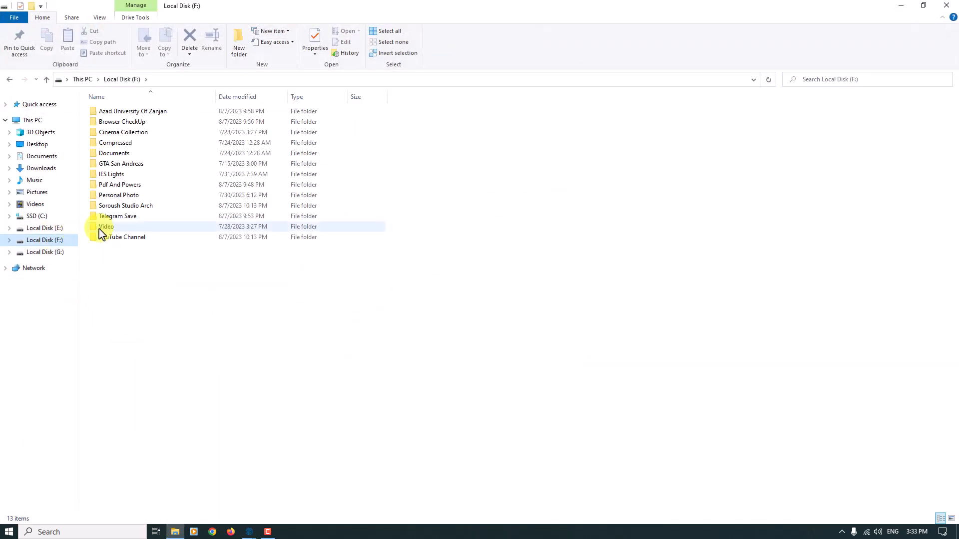
pyautogui.doubleClick(145, 177)
pyautogui.doubleClick(141, 111)
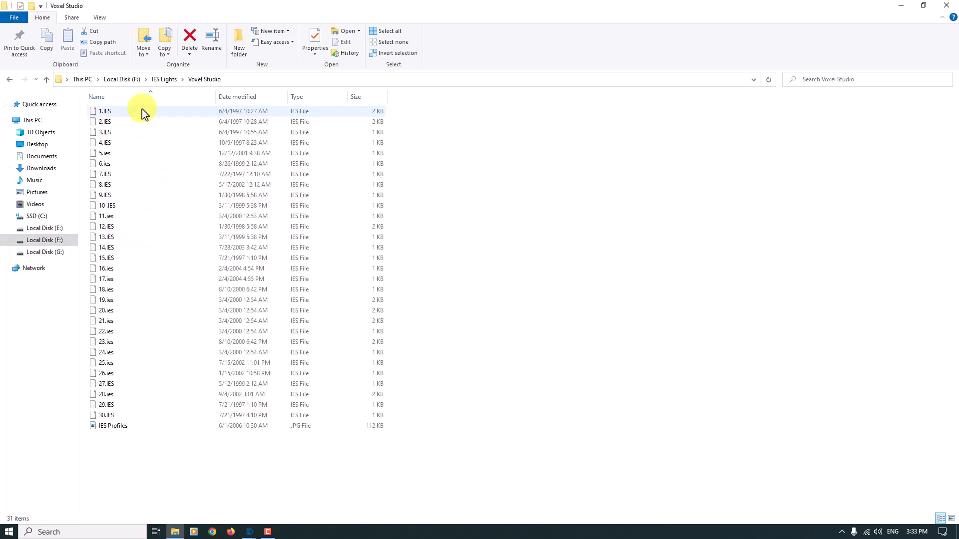
pyautogui.doubleClick(139, 424)
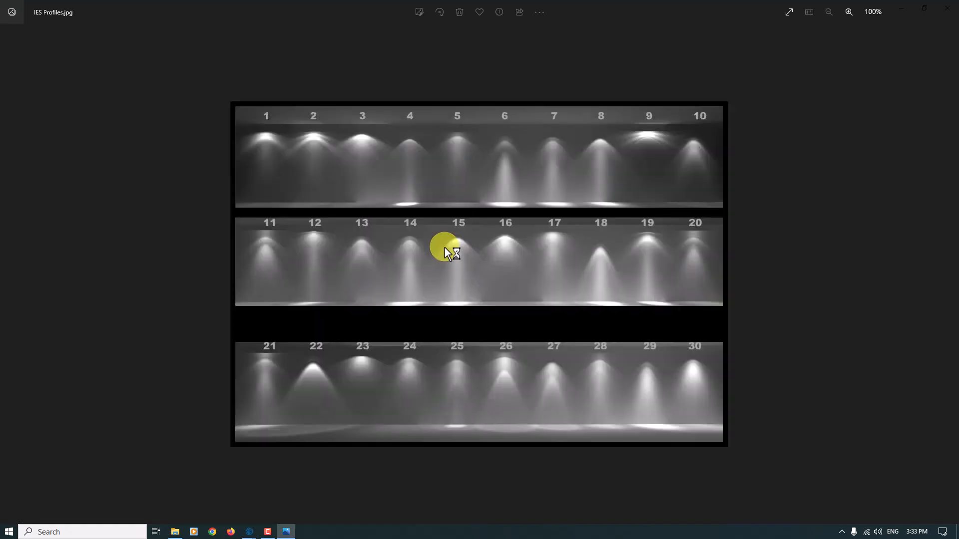
pyautogui.scroll(1, 375, 199)
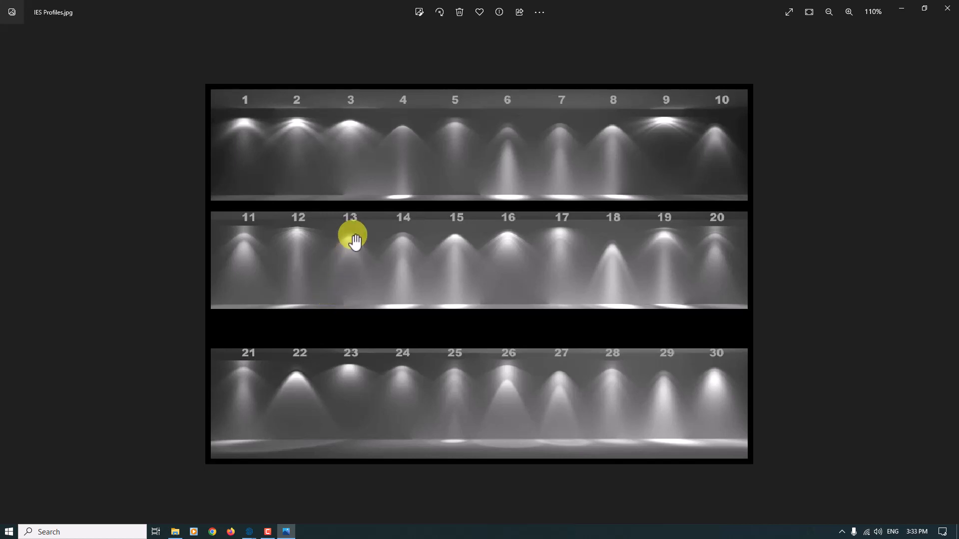
pyautogui.scroll(-1, 454, 115)
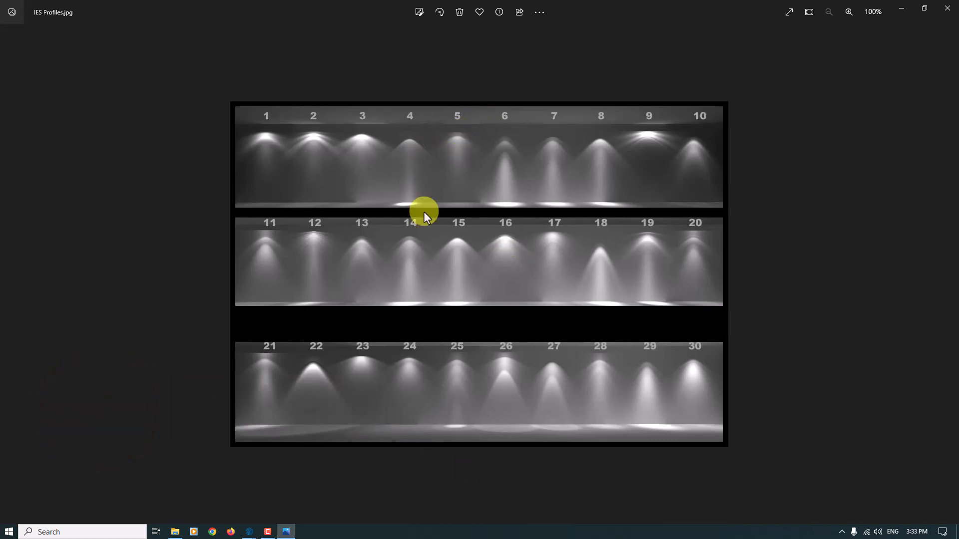
# Step: Back in SketchUp, load 5.ies as the spot light's profile and set its luminous intensity to 26 cd
pyautogui.moveTo(251, 529)
pyautogui.click(282, 486)
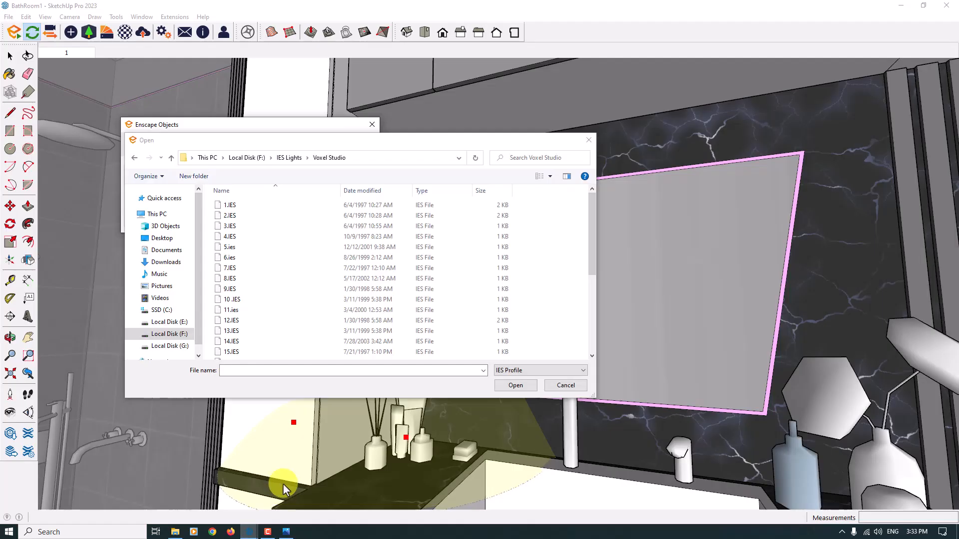
pyautogui.click(230, 248)
pyautogui.click(516, 388)
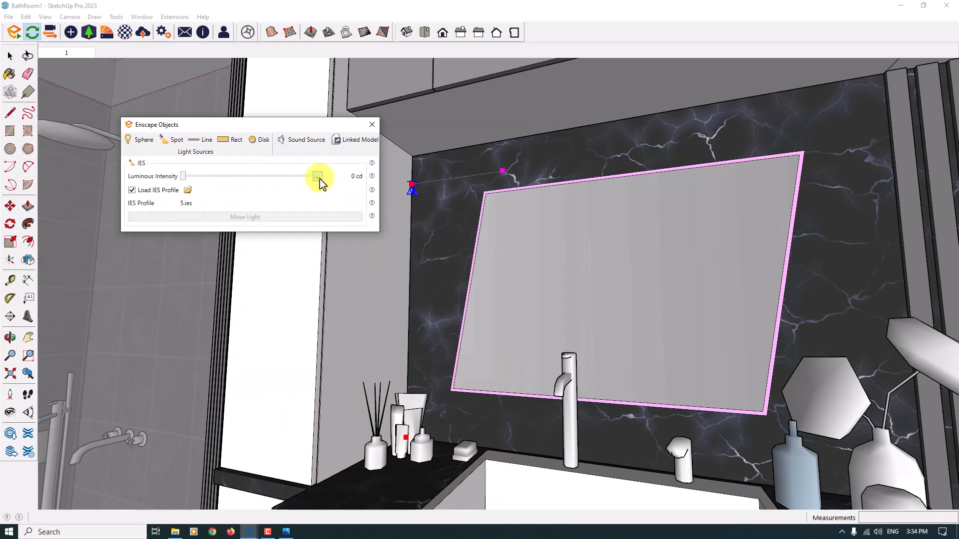
pyautogui.click(319, 183)
pyautogui.click(322, 198)
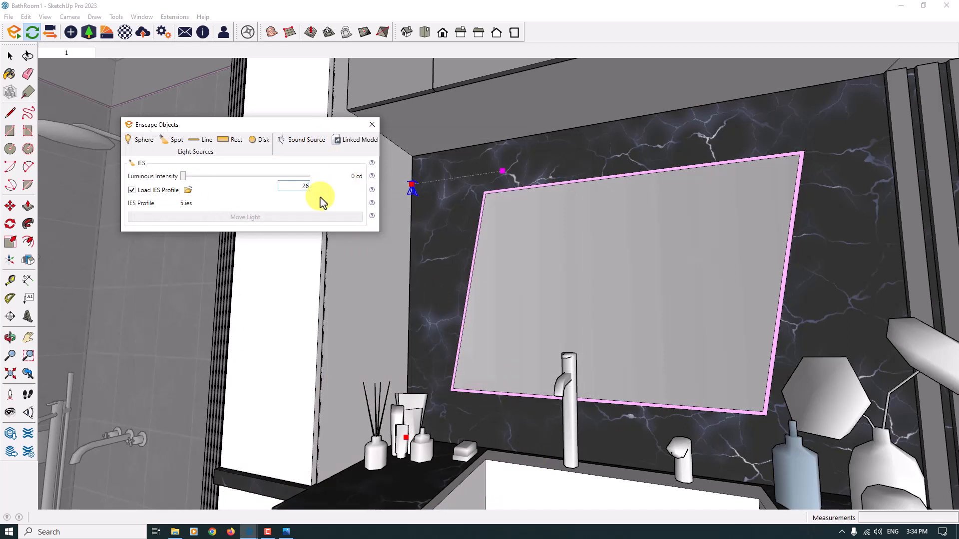
pyautogui.press('Return')
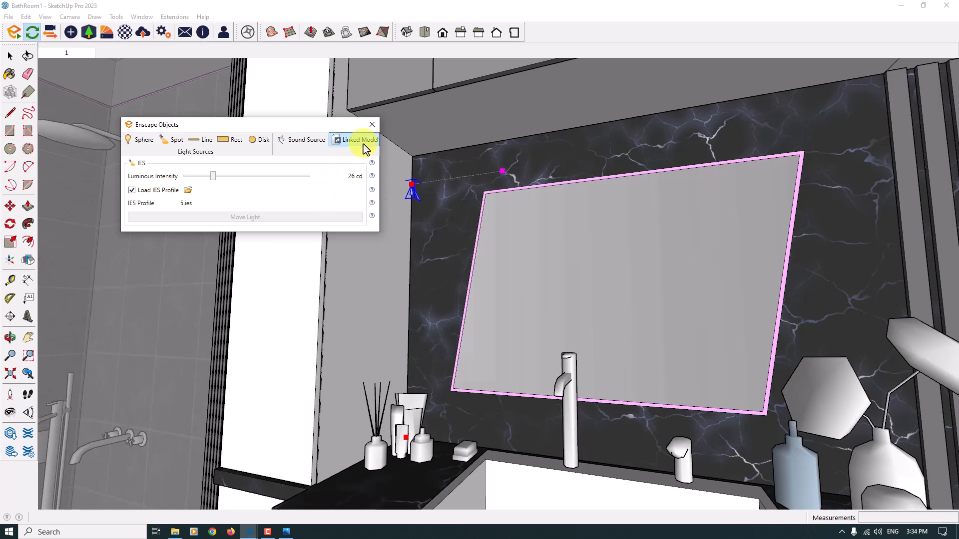
pyautogui.click(371, 126)
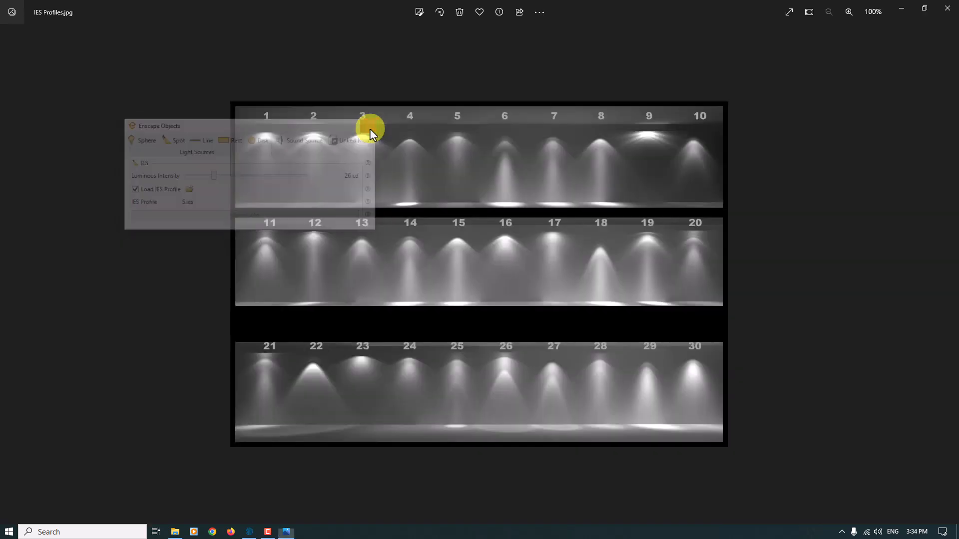
pyautogui.click(954, 7)
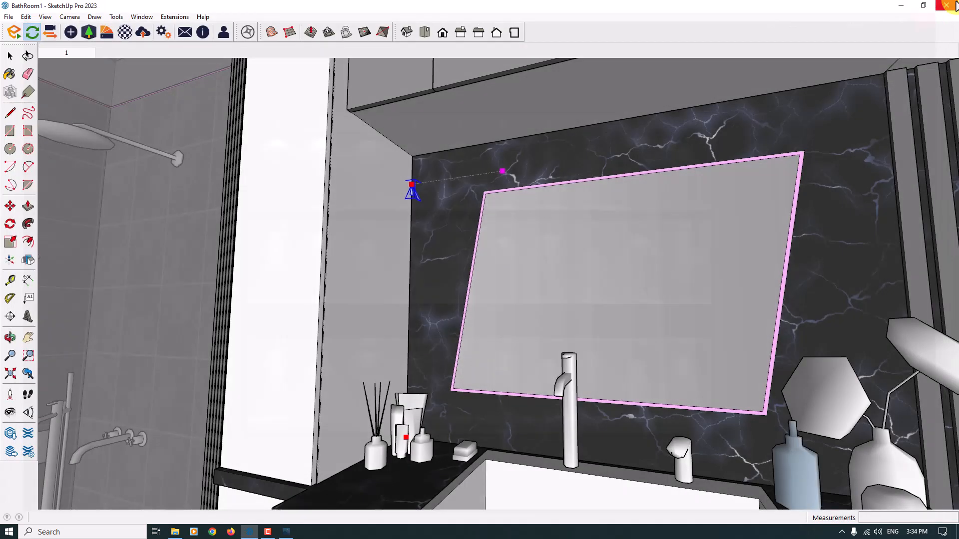
# Step: Move the spot light about 11 cm to the marble wall's upper corner, just beneath the wall cabinets
pyautogui.click(10, 208)
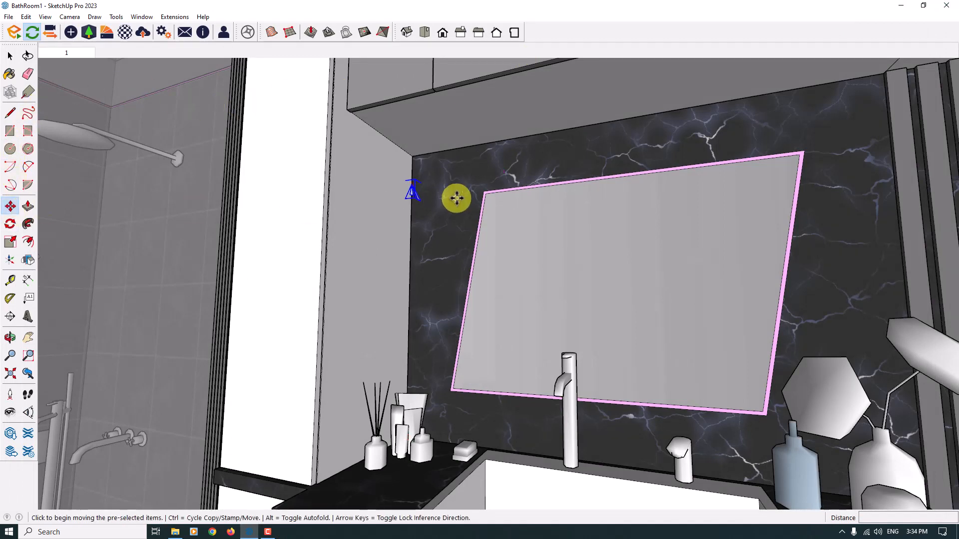
pyautogui.scroll(5, 422, 184)
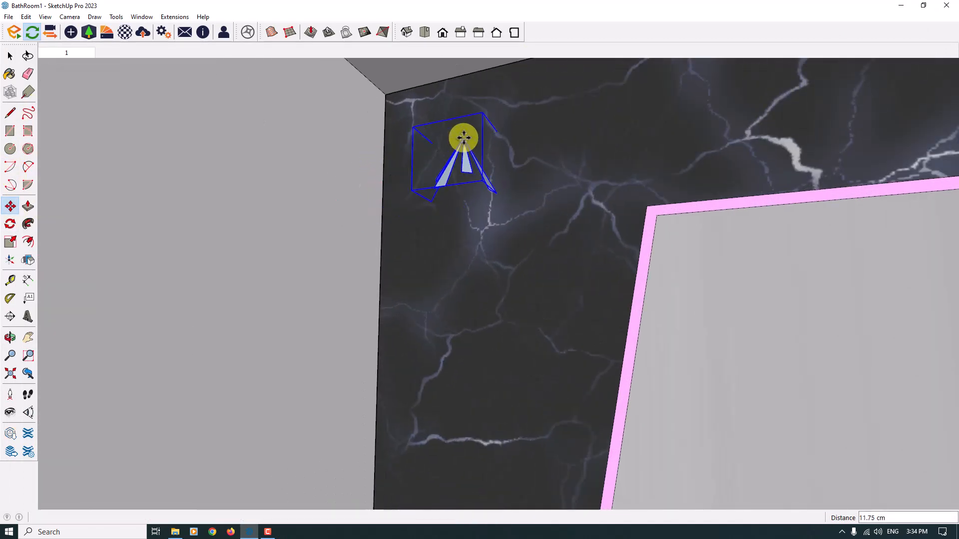
pyautogui.click(438, 150)
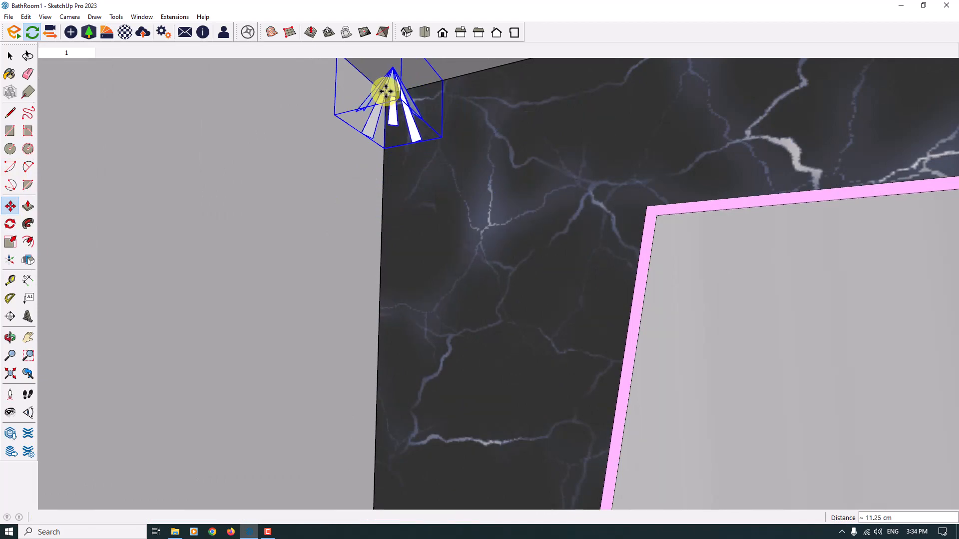
pyautogui.click(382, 90)
# Step: Copy the spot light horizontally along the underside of the wall cabinets as a 5x array of evenly spaced lights
pyautogui.scroll(-4, 411, 182)
pyautogui.moveTo(411, 182); pyautogui.dragTo(403, 220, button='middle')
pyautogui.scroll(-3, 439, 205)
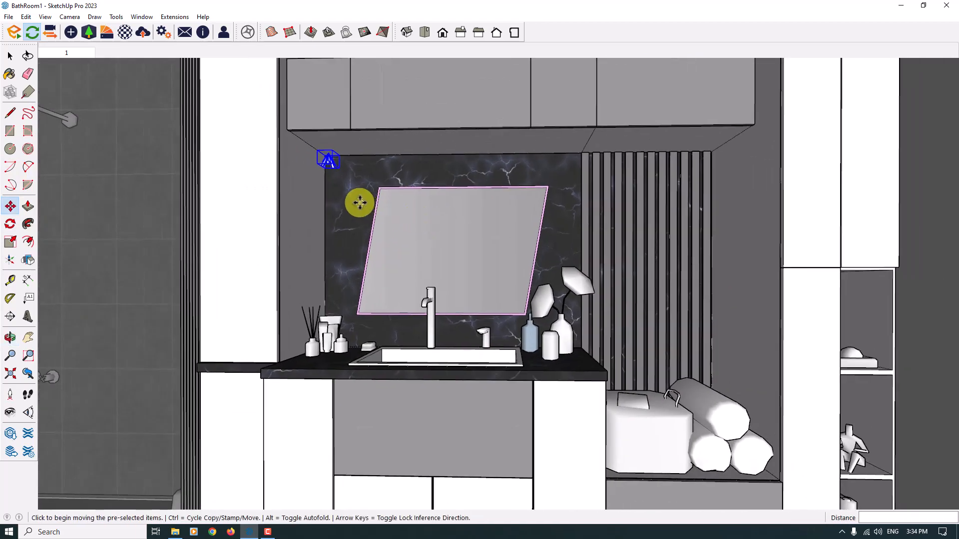
pyautogui.press('ctrl')
pyautogui.click(337, 191)
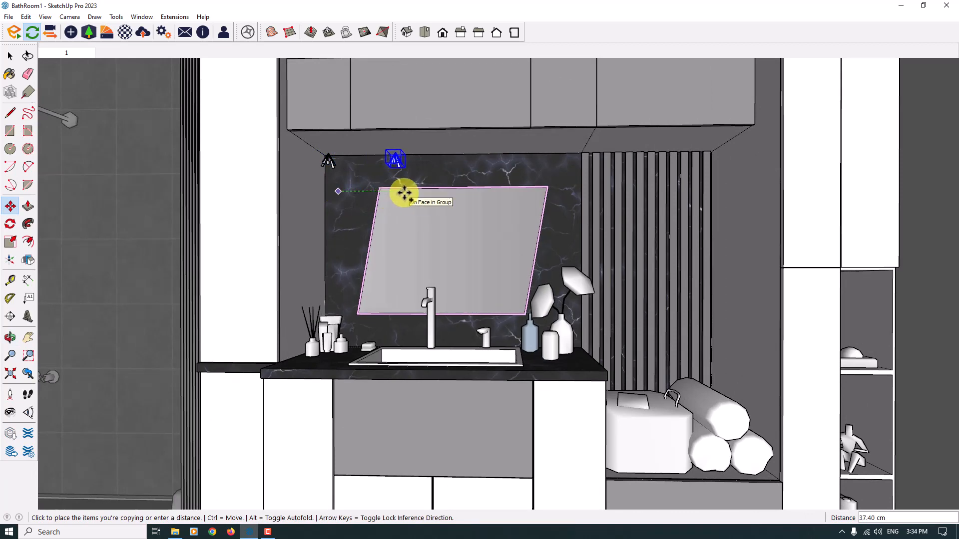
pyautogui.write('4x')
pyautogui.press('Return')
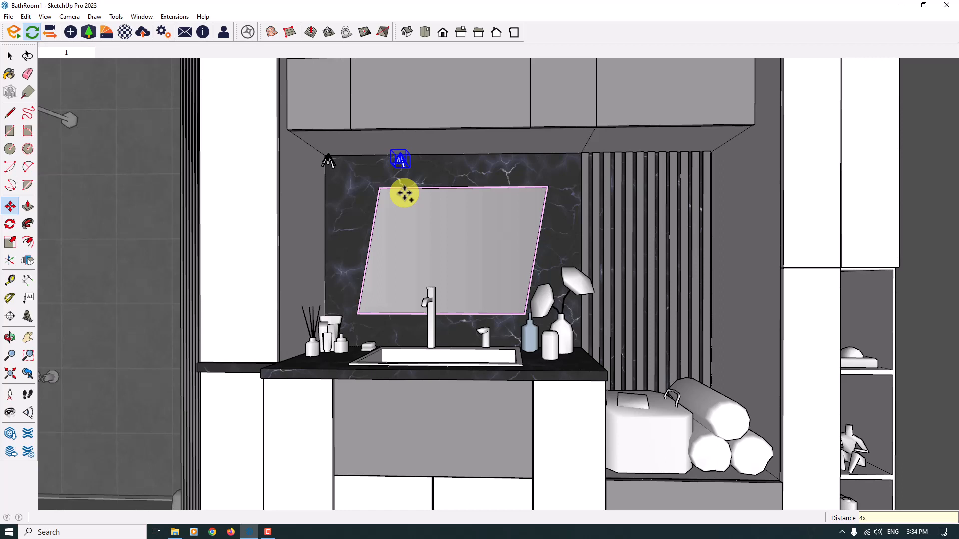
pyautogui.press('Return')
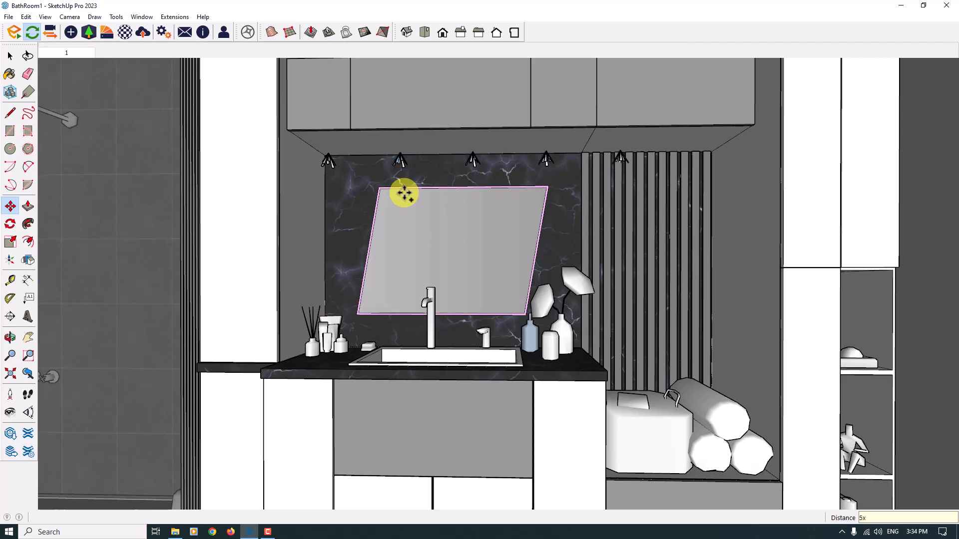
# Step: Move the two lights at the slatted panel 1 cm outward from the slats and clear the selection
pyautogui.press('space')
pyautogui.scroll(8, 656, 154)
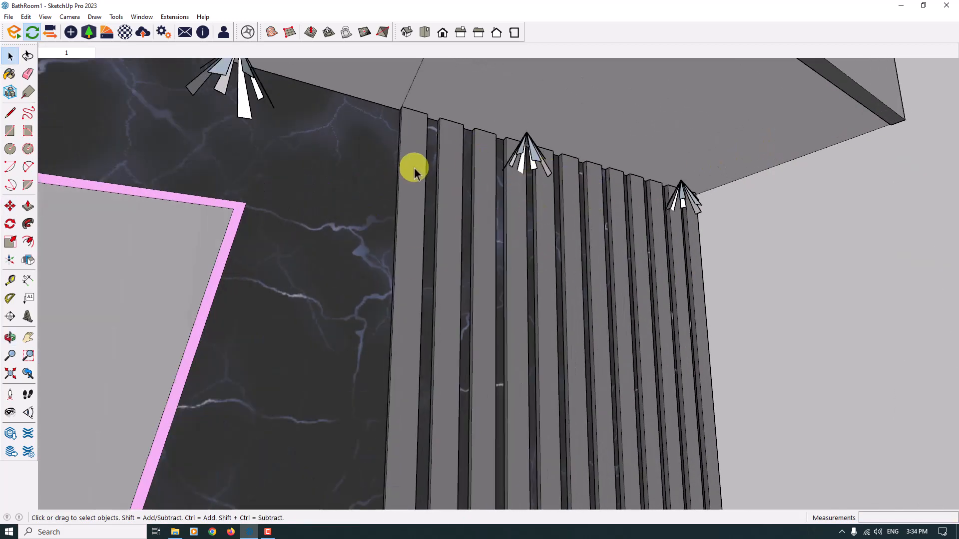
pyautogui.click(521, 151)
pyautogui.keyDown('shift'); pyautogui.click(679, 189); pyautogui.keyUp('shift')
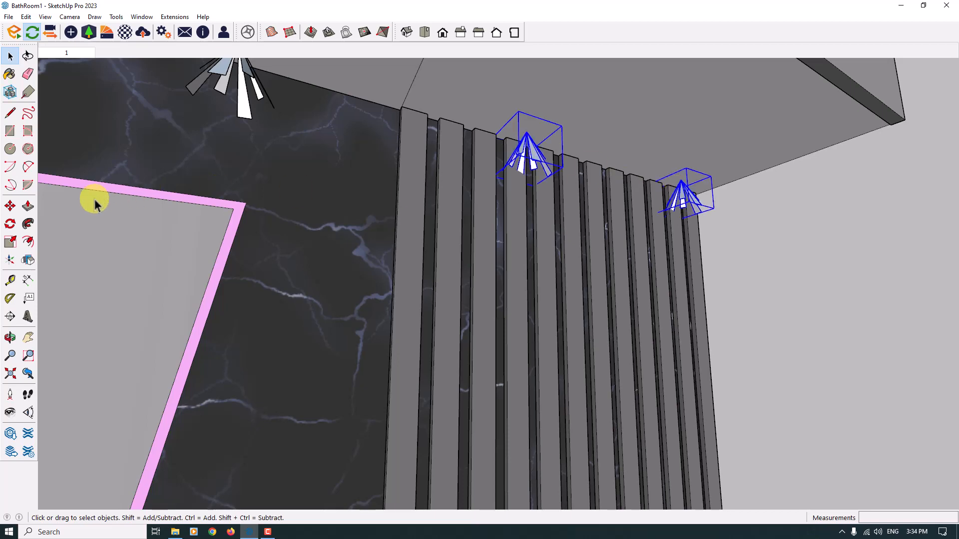
pyautogui.click(10, 206)
pyautogui.scroll(5, 509, 133)
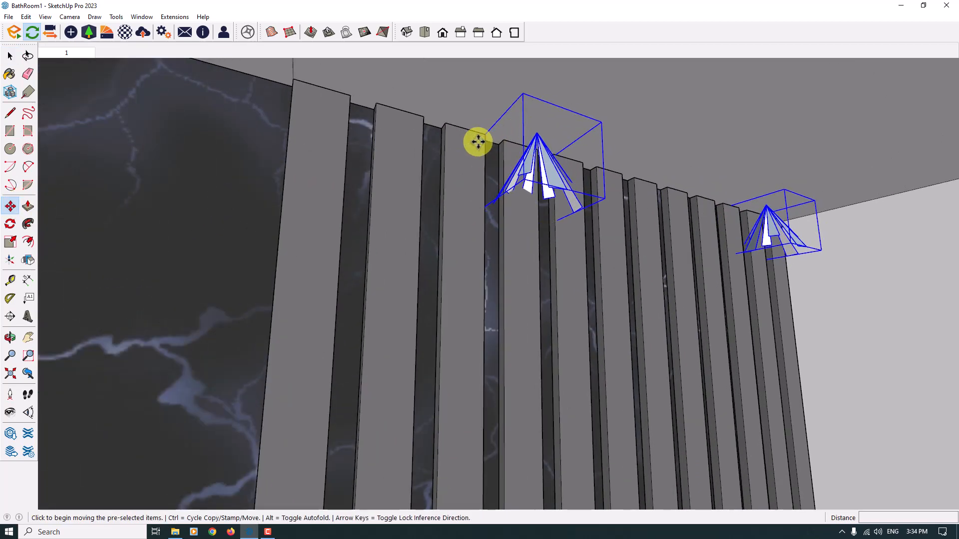
pyautogui.click(478, 141)
pyautogui.click(486, 135)
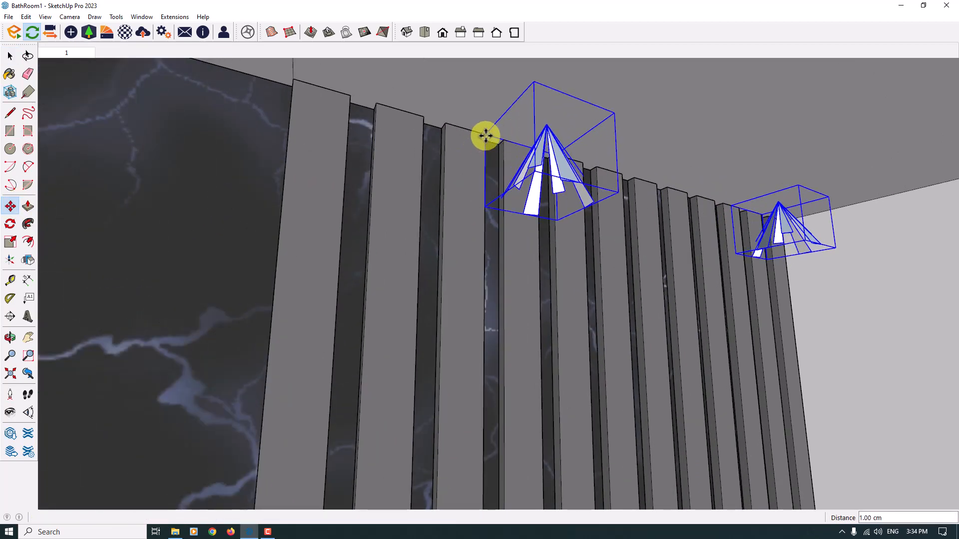
pyautogui.scroll(-8, 503, 169)
pyautogui.press('space')
pyautogui.keyDown('shift'); pyautogui.click(514, 172); pyautogui.keyUp('shift')
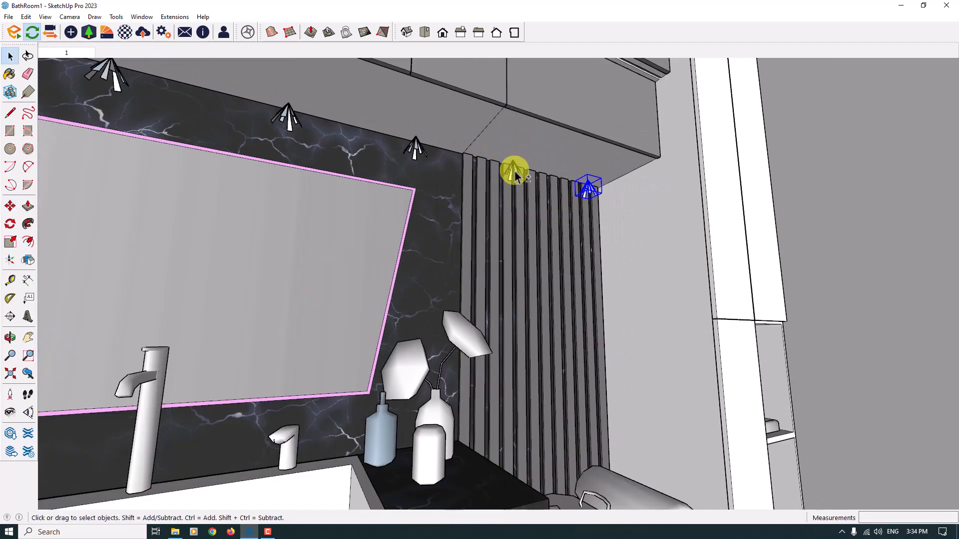
pyautogui.keyDown('shift'); pyautogui.click(589, 189); pyautogui.keyUp('shift')
# Step: Return to saved scene 1 and start the Enscape renderer in a separate window
pyautogui.moveTo(591, 193); pyautogui.dragTo(408, 131, button='middle')
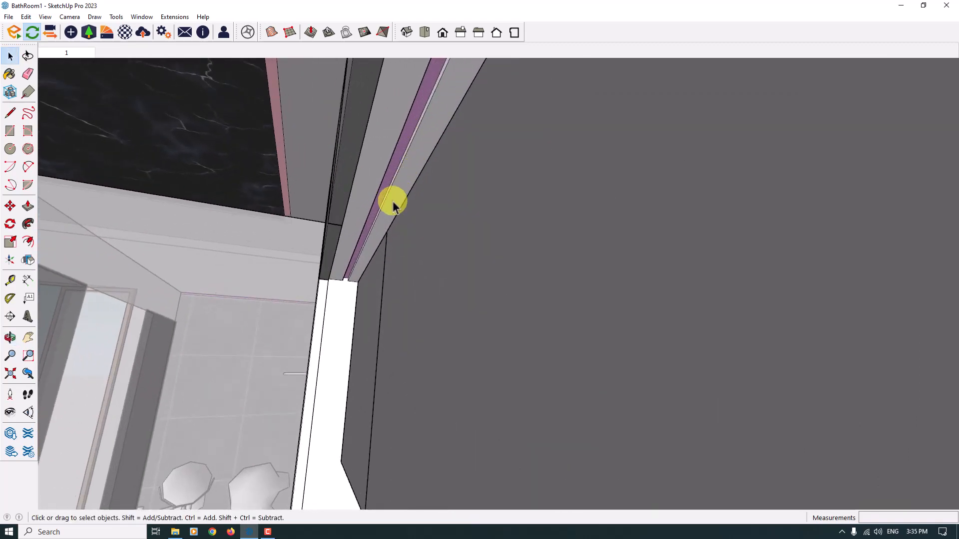
pyautogui.moveTo(392, 201); pyautogui.dragTo(526, 293, button='middle')
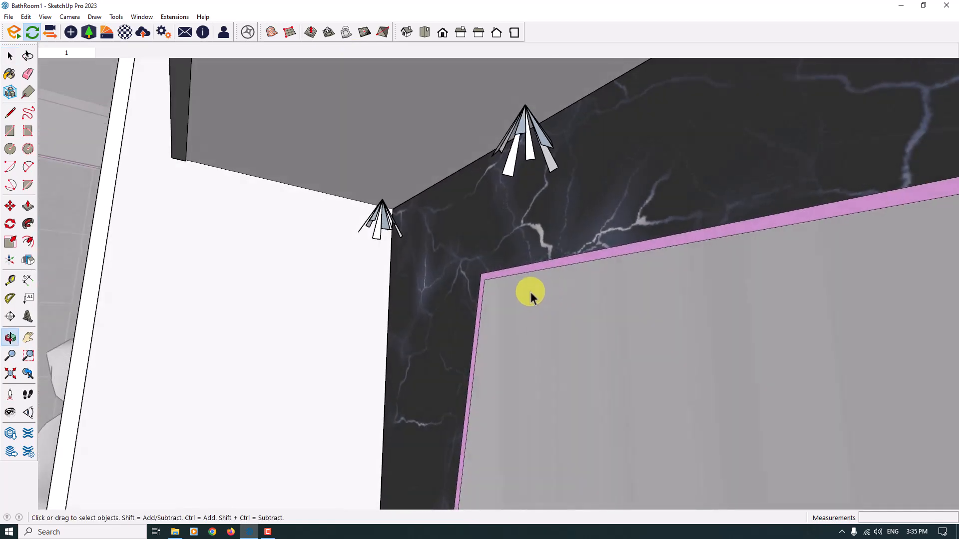
pyautogui.moveTo(604, 299); pyautogui.dragTo(572, 454, button='middle')
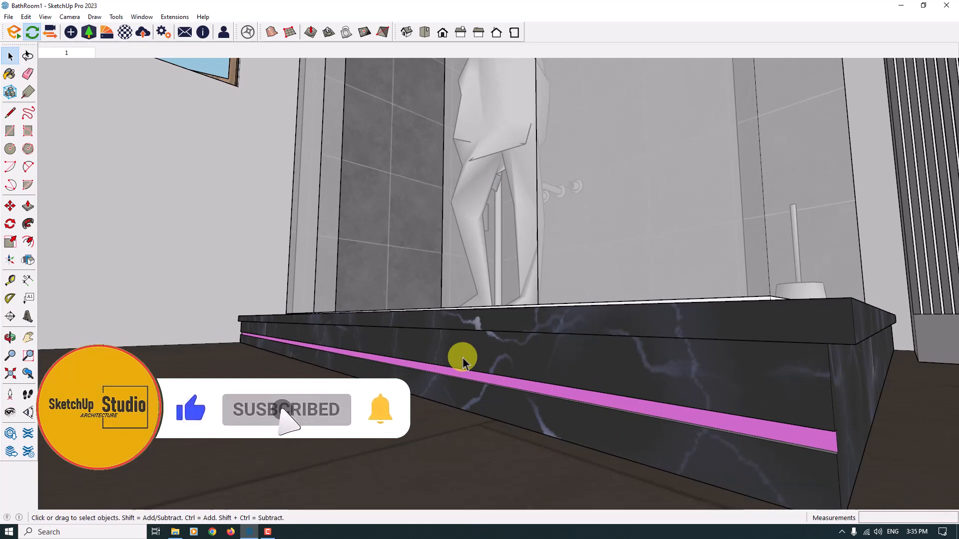
pyautogui.click(80, 53)
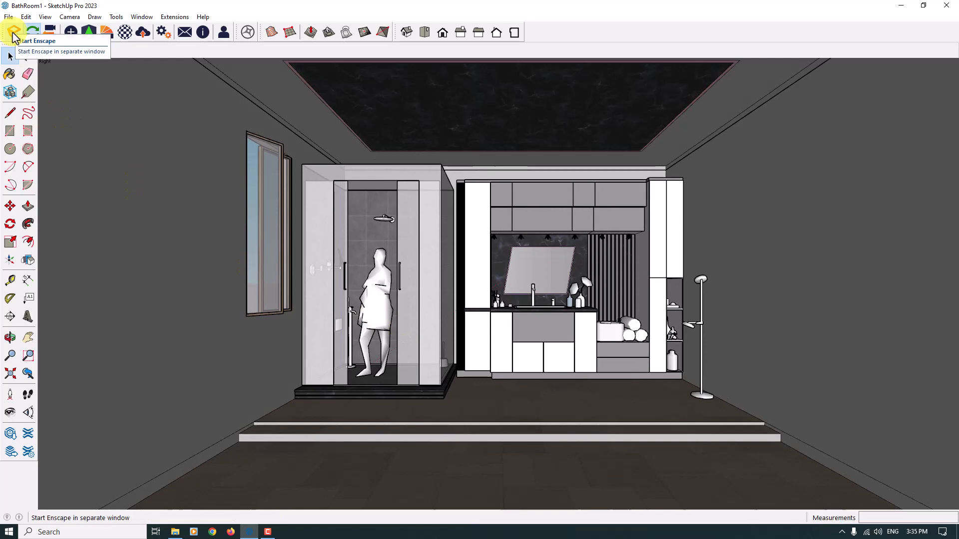
pyautogui.click(13, 35)
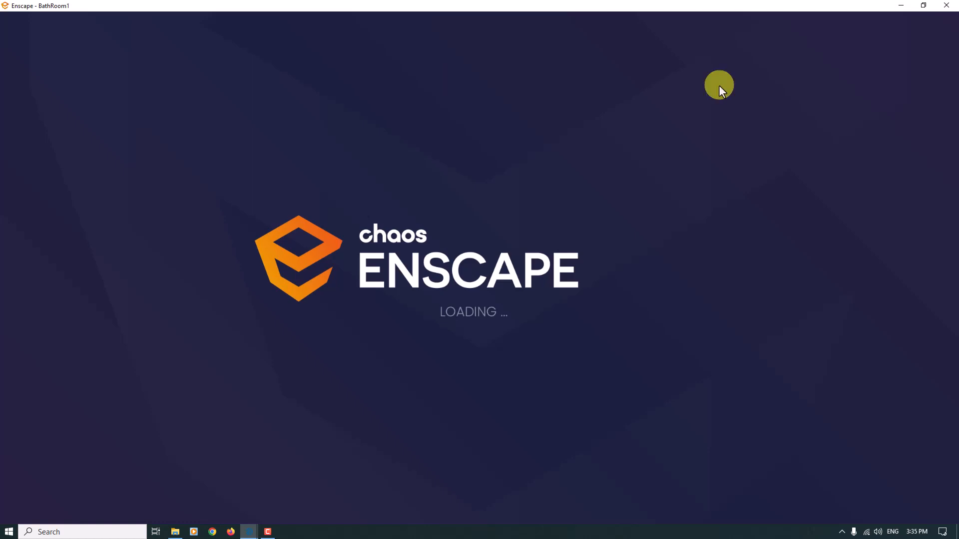
pyautogui.click(905, 6)
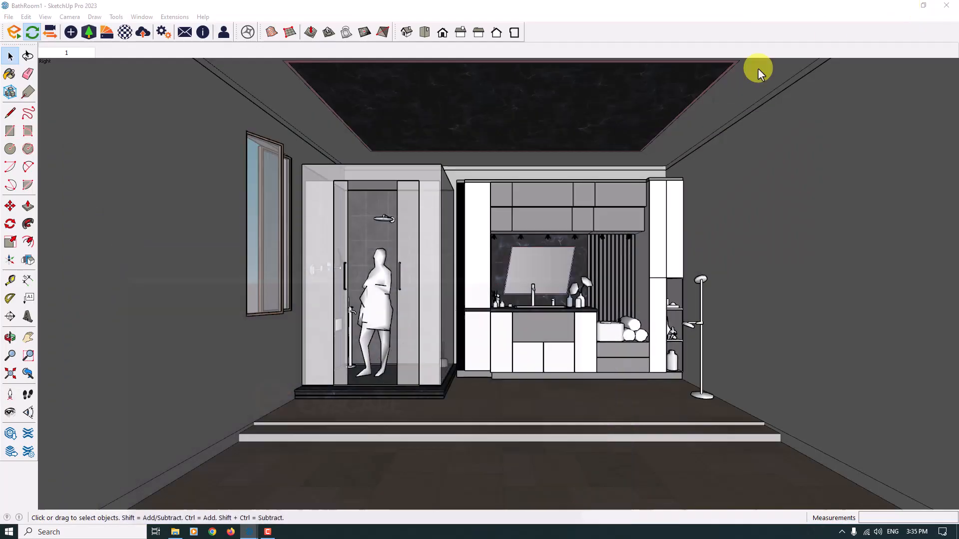
pyautogui.moveTo(249, 533)
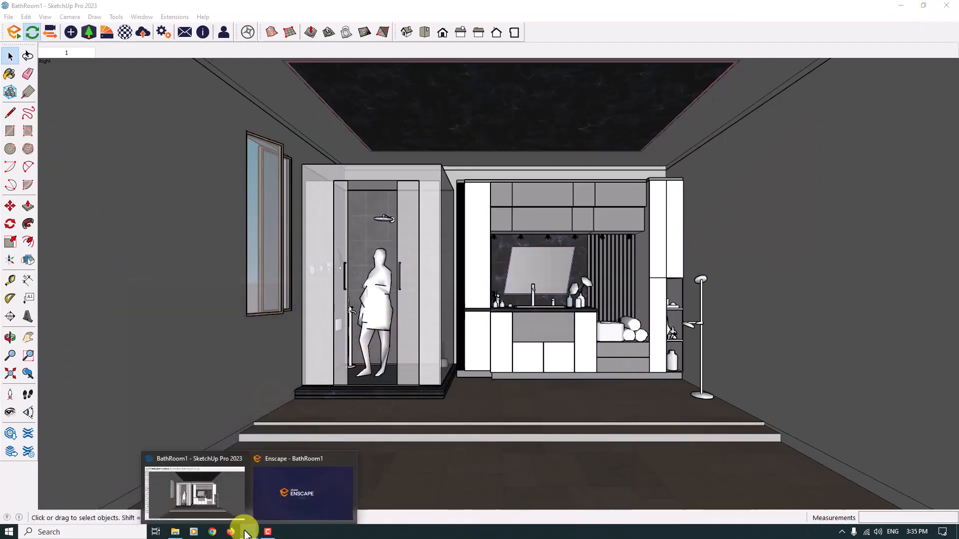
pyautogui.click(265, 499)
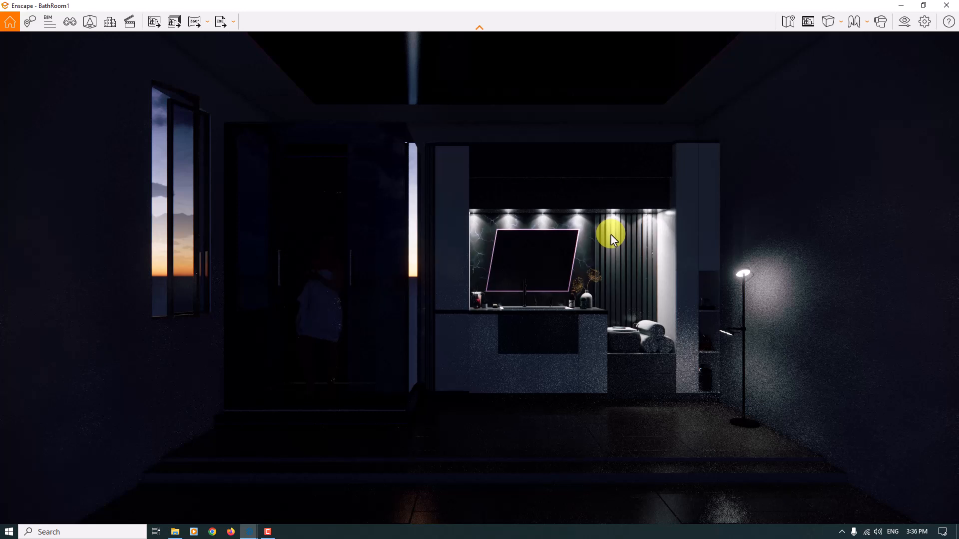
# Step: Set the Enscape rendering quality to High and enable Safe Frame, closing the visual settings
pyautogui.click(895, 24)
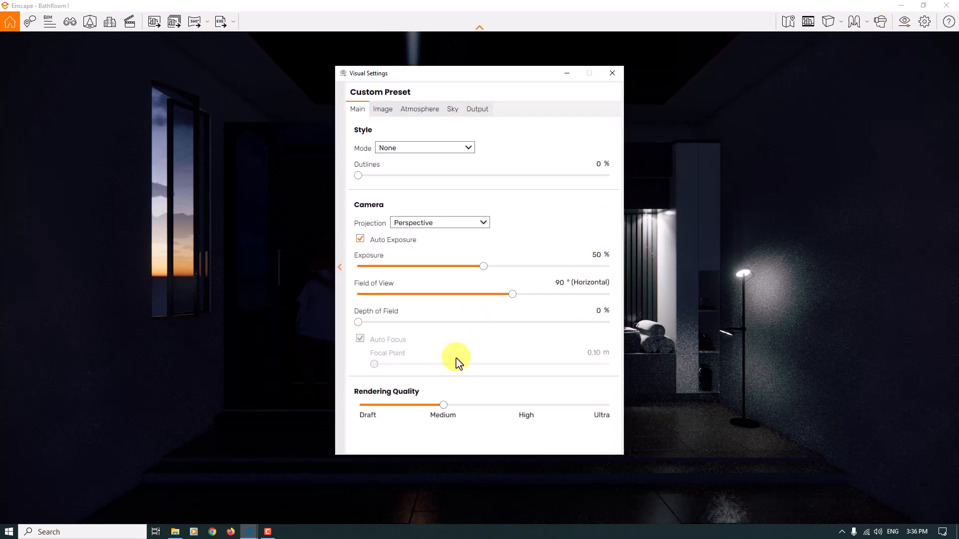
pyautogui.moveTo(435, 407); pyautogui.dragTo(518, 408)
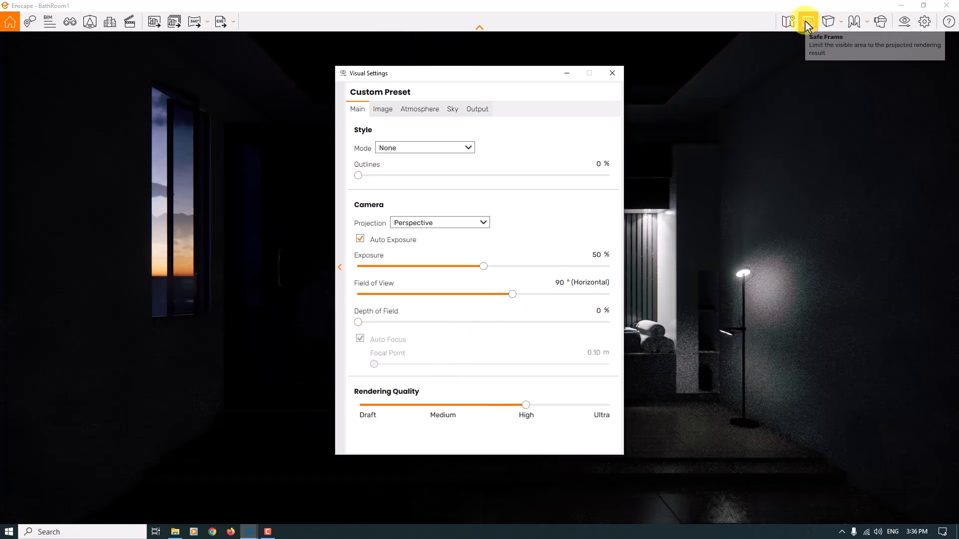
pyautogui.click(807, 22)
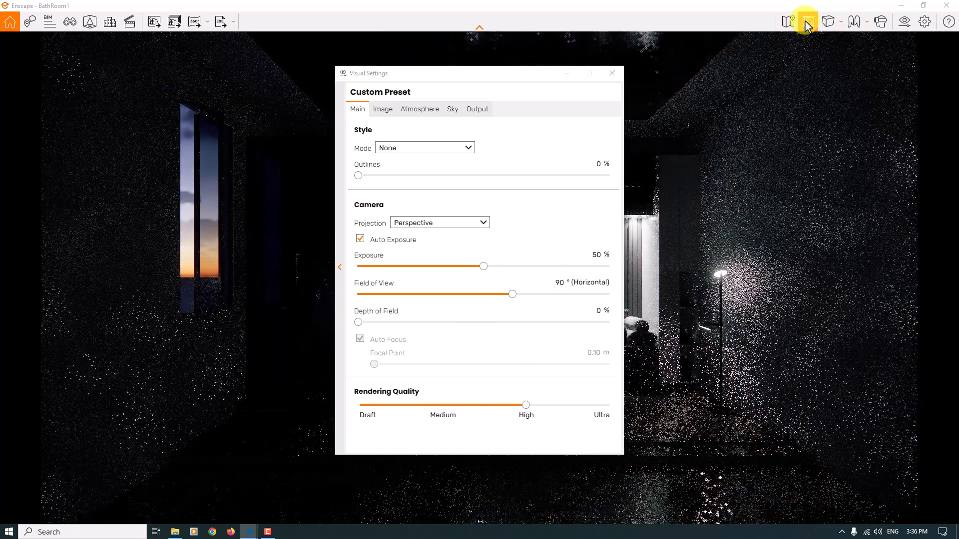
pyautogui.click(617, 74)
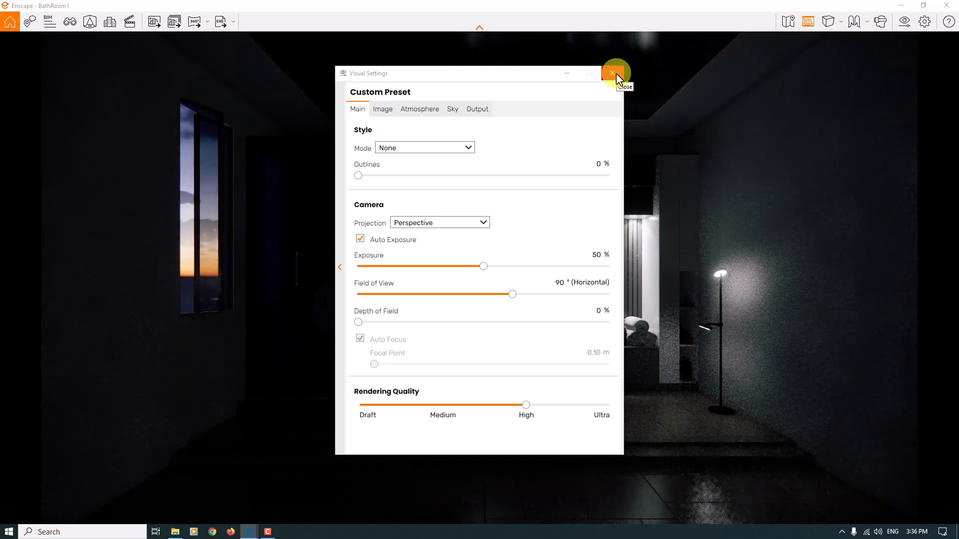
pyautogui.click(617, 74)
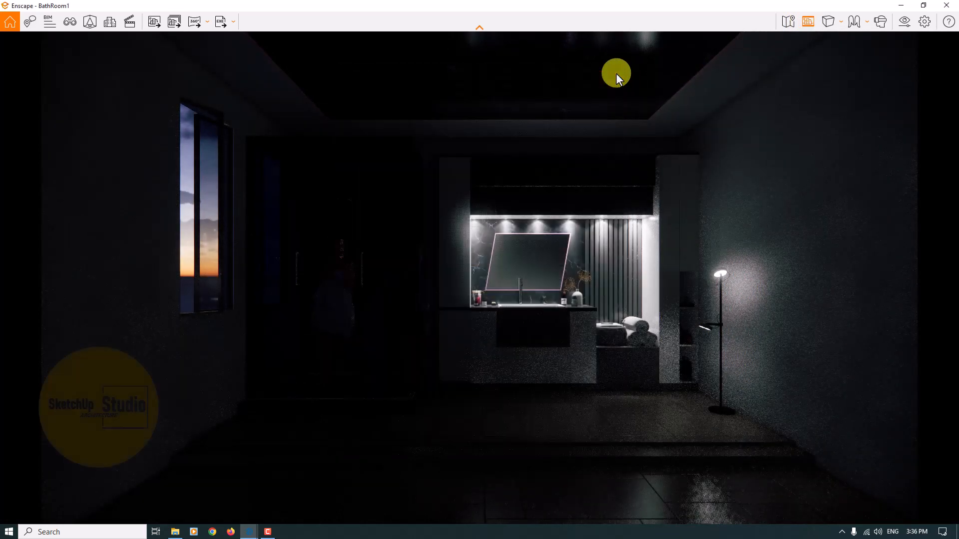
# Step: Arrange the Enscape render window and SketchUp side by side and open the Enscape Material Editor
pyautogui.moveTo(439, 5)
pyautogui.mouseDown()
pyautogui.moveTo(852, 69)
pyautogui.moveTo(955, 131)
pyautogui.mouseUp()
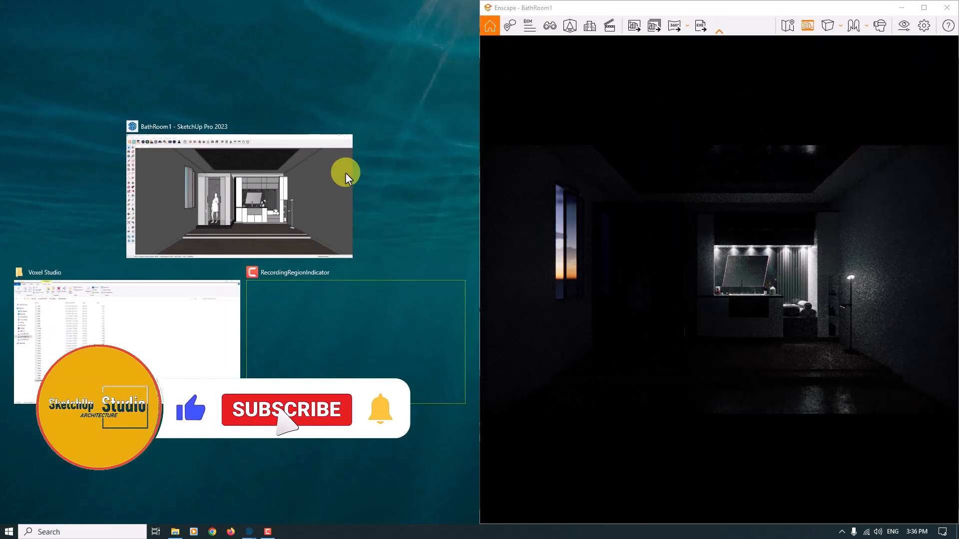
pyautogui.click(345, 172)
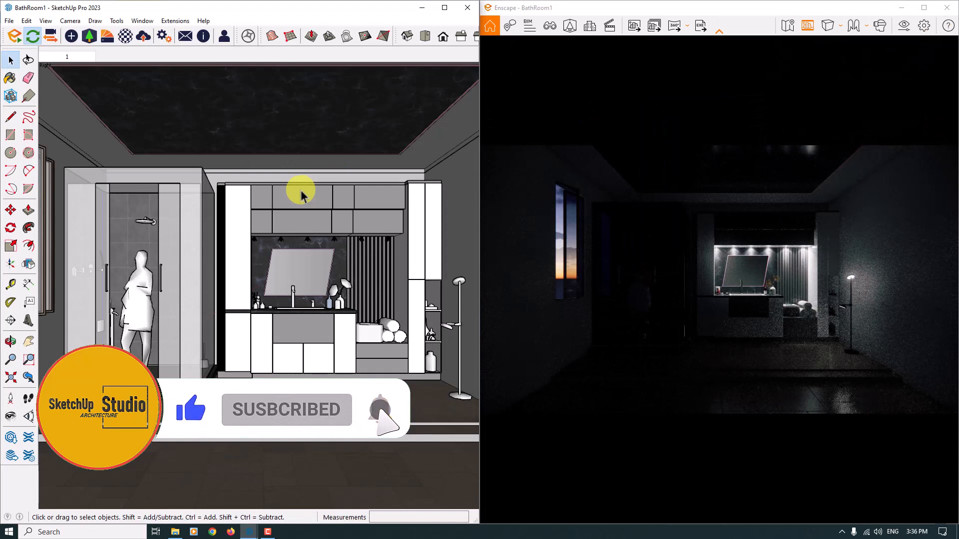
pyautogui.click(126, 37)
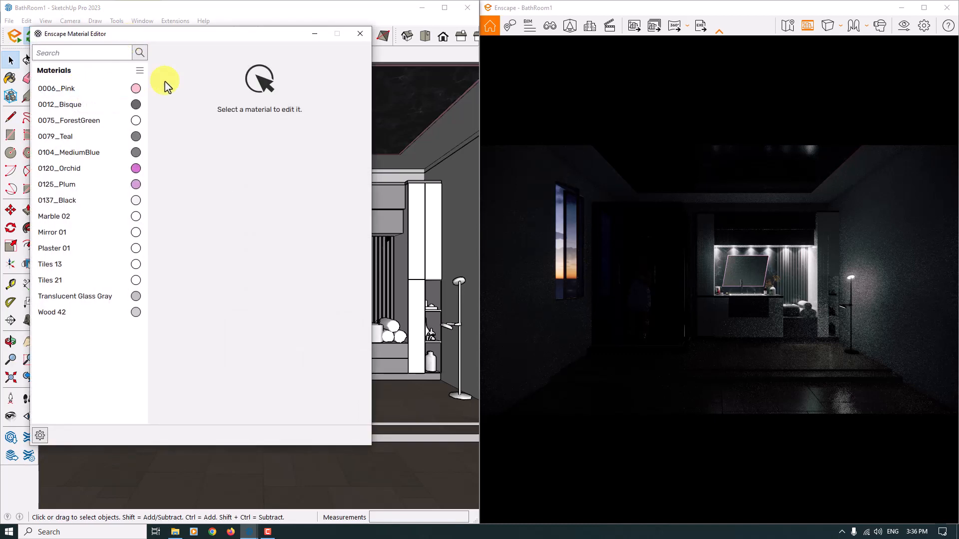
# Step: Change the type of the materials 0006_Pink, 0120_Orchid and 0125_Plum to Self-illuminated
pyautogui.click(89, 90)
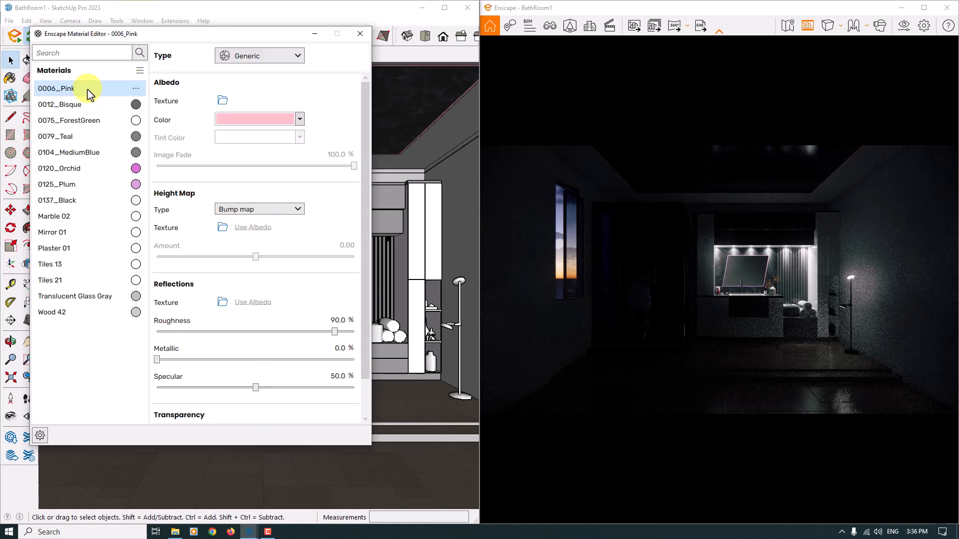
pyautogui.click(259, 58)
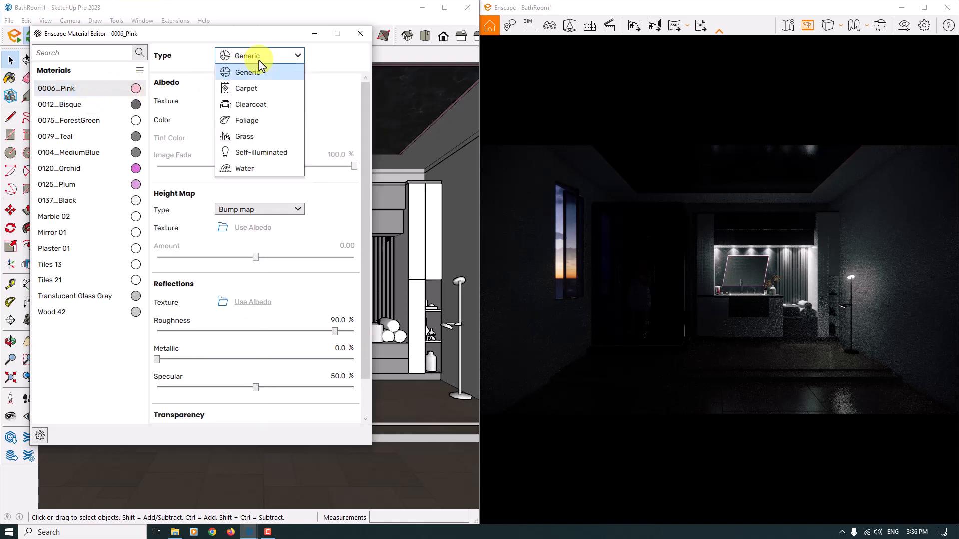
pyautogui.click(261, 153)
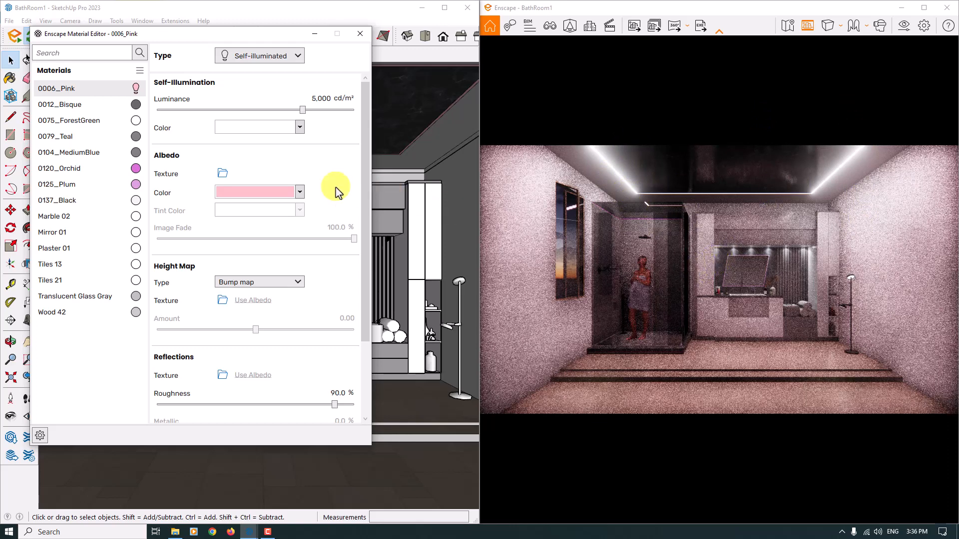
pyautogui.click(92, 175)
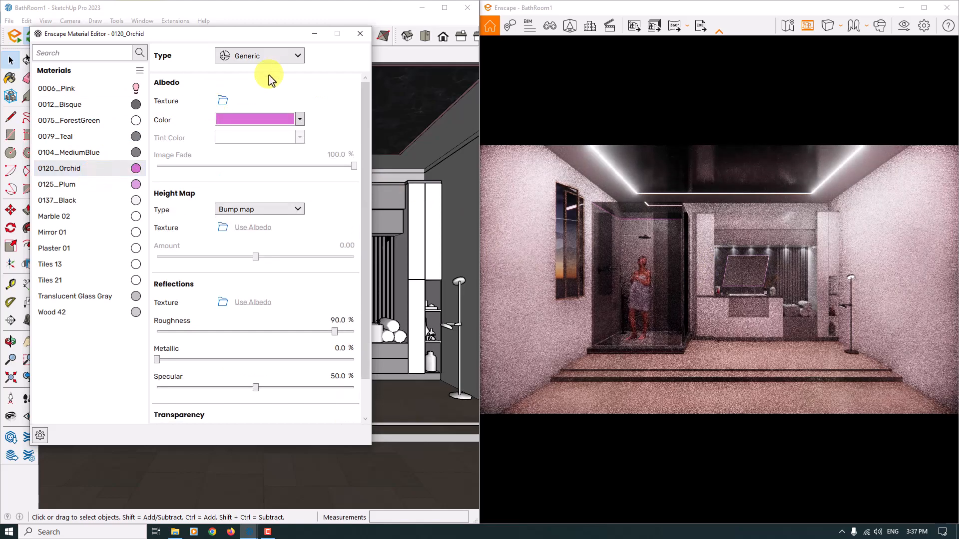
pyautogui.click(274, 60)
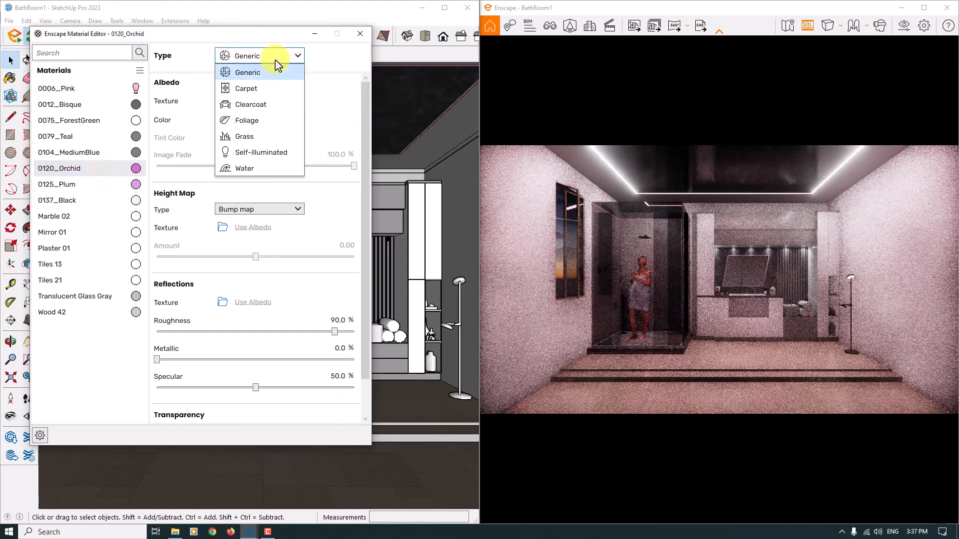
pyautogui.click(262, 153)
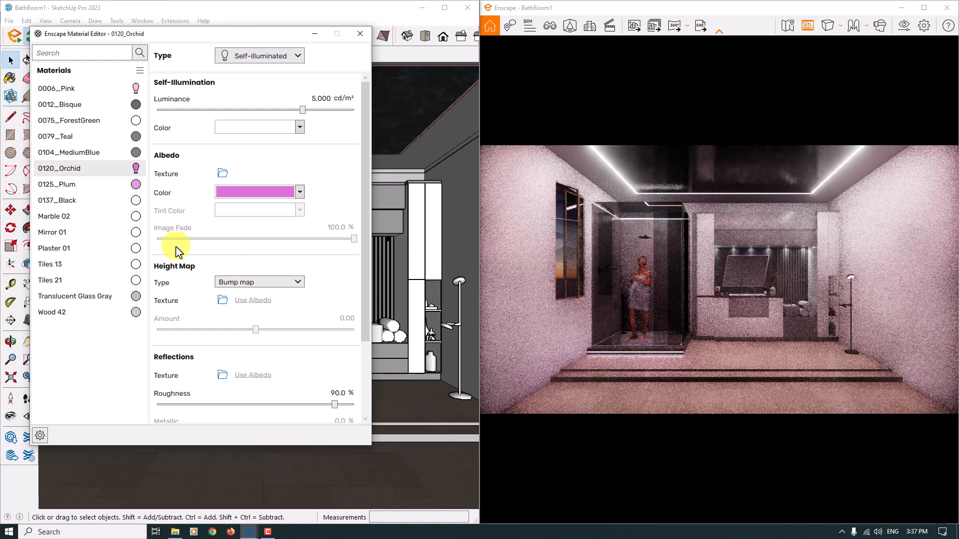
pyautogui.click(76, 185)
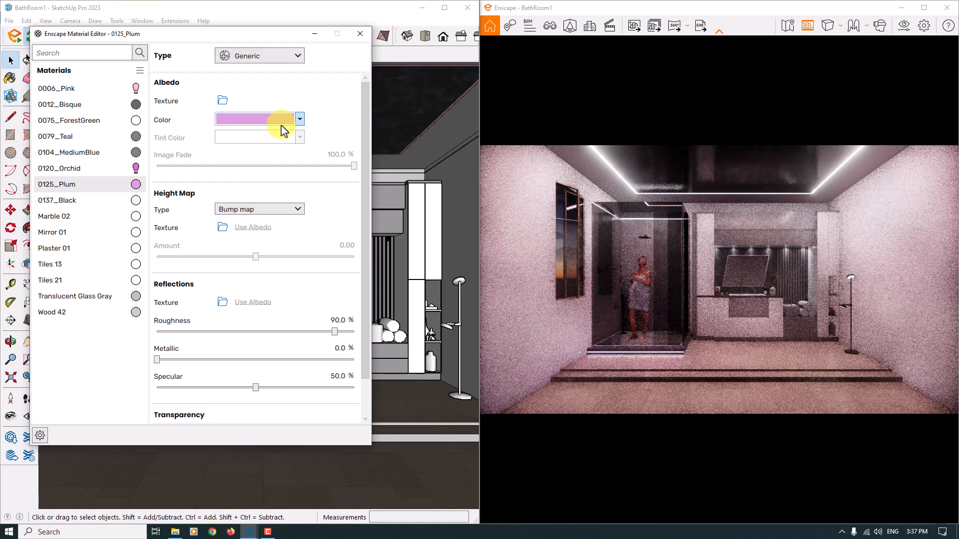
pyautogui.click(273, 60)
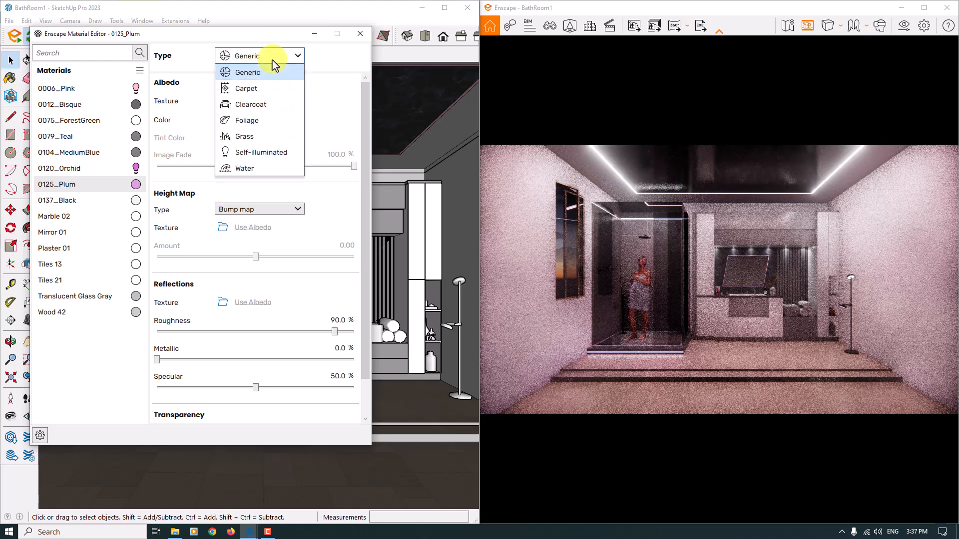
pyautogui.click(284, 152)
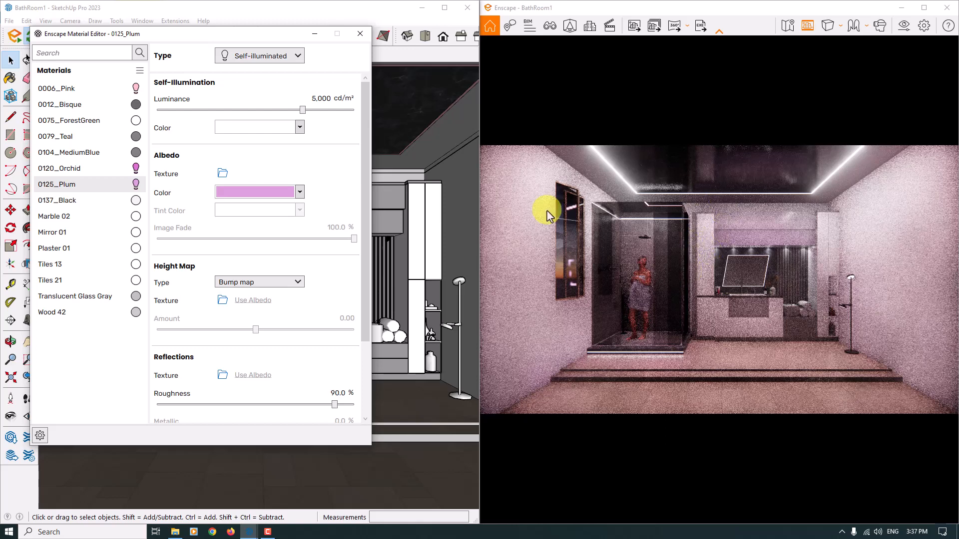
# Step: Close the Material Editor and the Enscape renderer, and return SketchUp to full screen
pyautogui.click(362, 36)
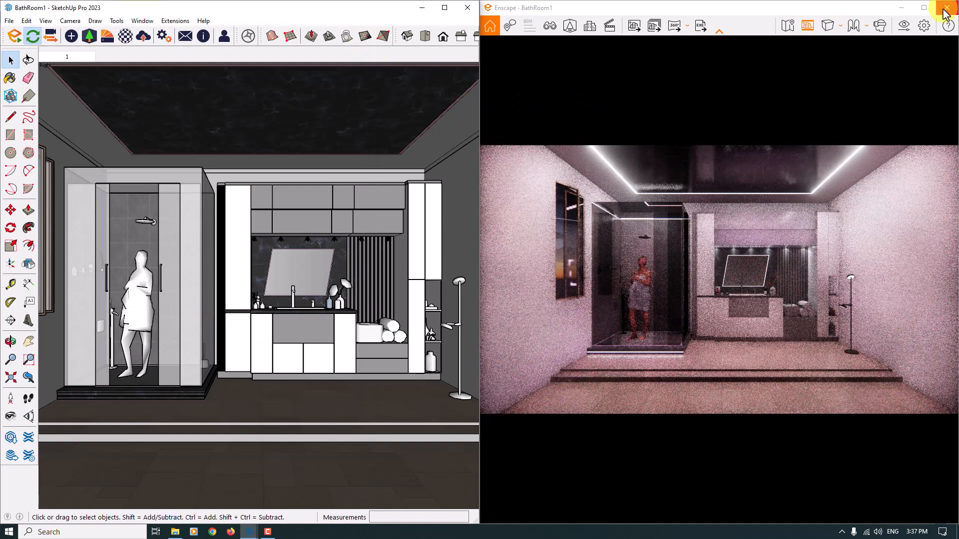
pyautogui.click(945, 13)
pyautogui.click(444, 8)
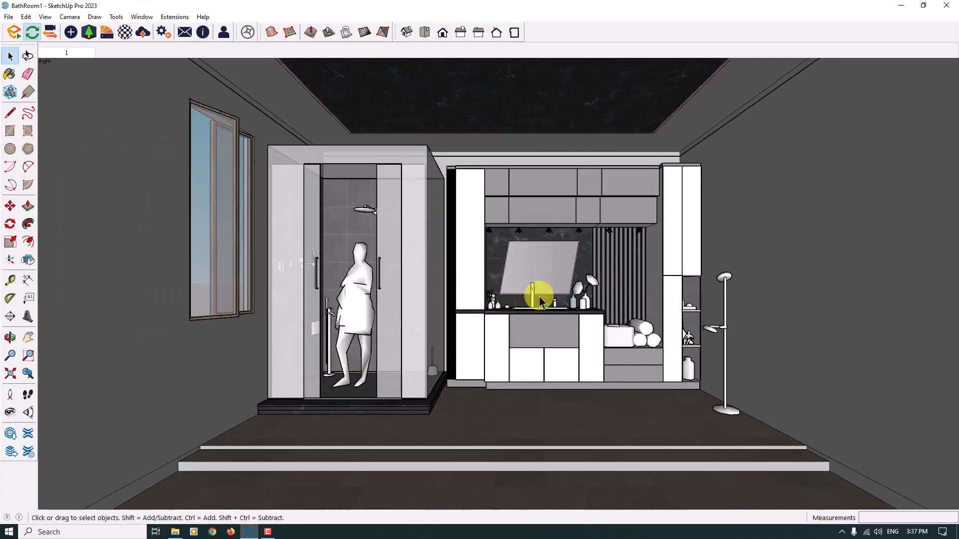
# Step: Copy the spot light at the marble wall's corner about 114 cm up to the ceiling strip beside the recessed marble panel
pyautogui.scroll(6, 539, 300)
pyautogui.click(400, 116)
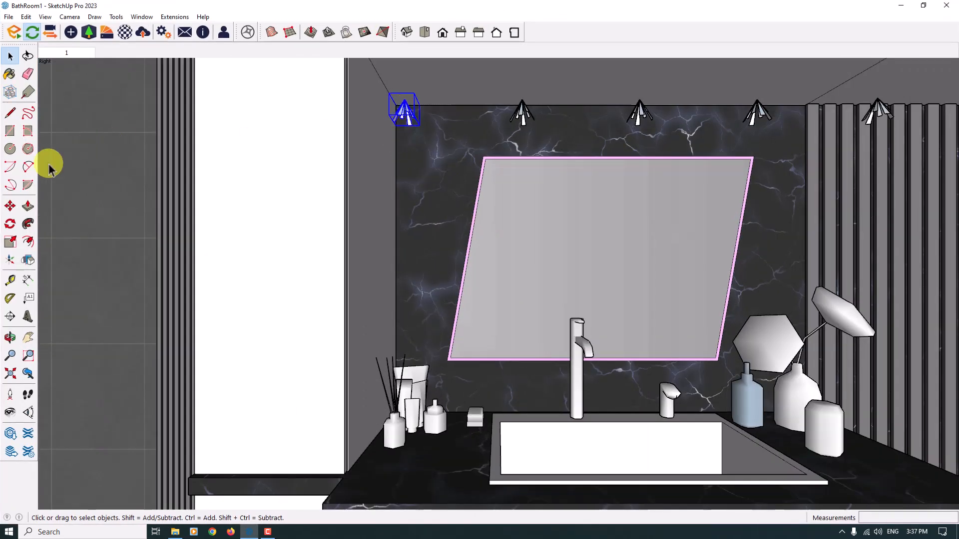
pyautogui.click(10, 206)
pyautogui.scroll(6, 400, 98)
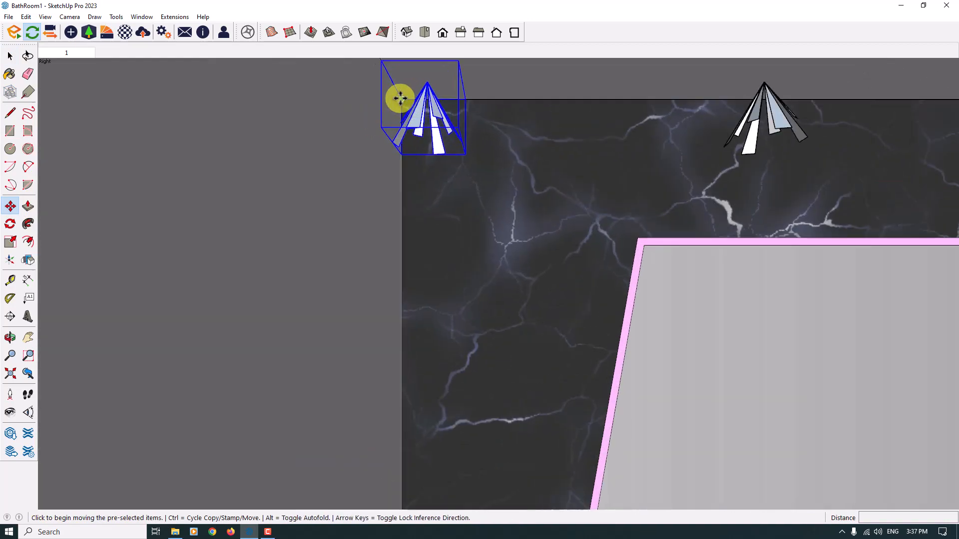
pyautogui.press('ctrl')
pyautogui.click(400, 99)
pyautogui.scroll(-6, 409, 205)
pyautogui.keyDown('shift'); pyautogui.moveTo(384, 112); pyautogui.dragTo(432, 150, button='middle'); pyautogui.keyUp('shift')
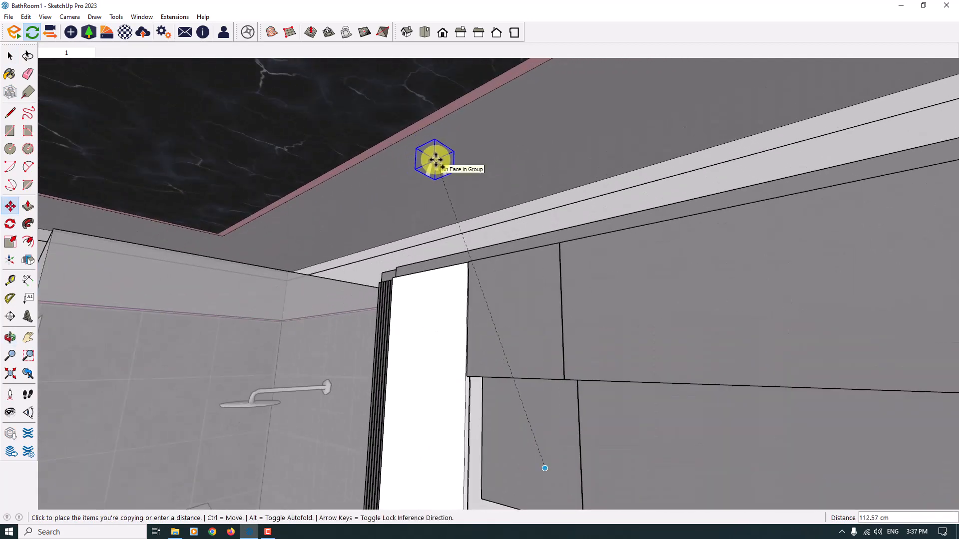
pyautogui.click(417, 163)
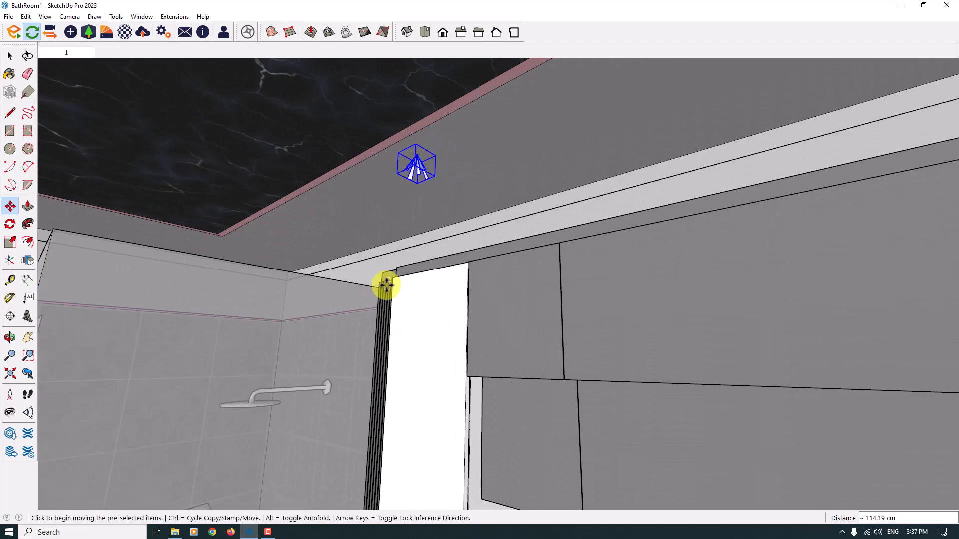
# Step: Make the copied ceiling spot light a unique component
pyautogui.scroll(-4, 430, 190)
pyautogui.scroll(8, 475, 182)
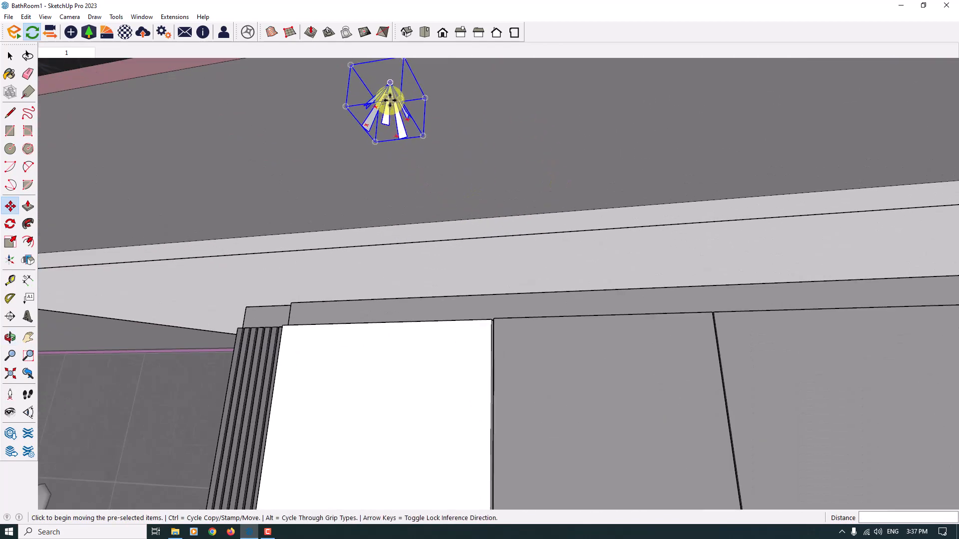
pyautogui.press('space')
pyautogui.rightClick(390, 100)
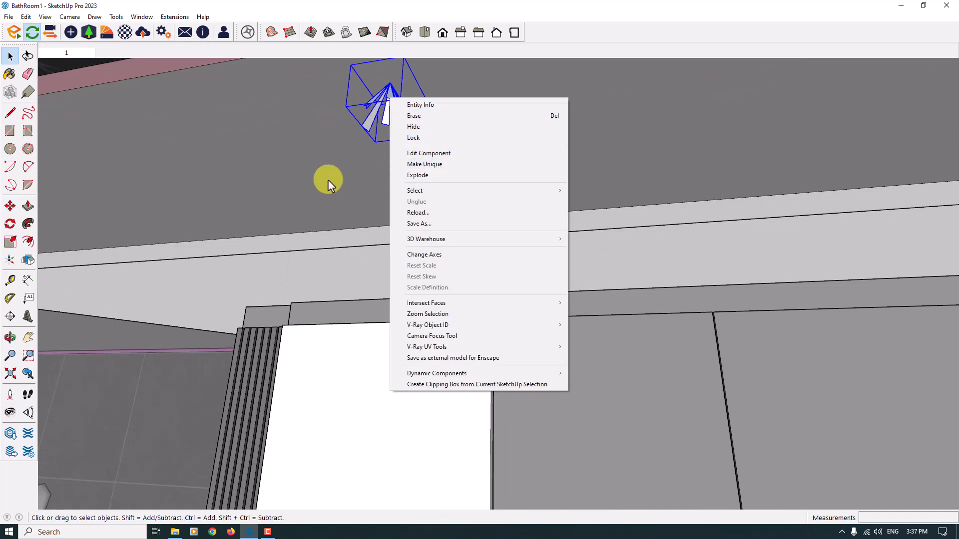
pyautogui.click(423, 164)
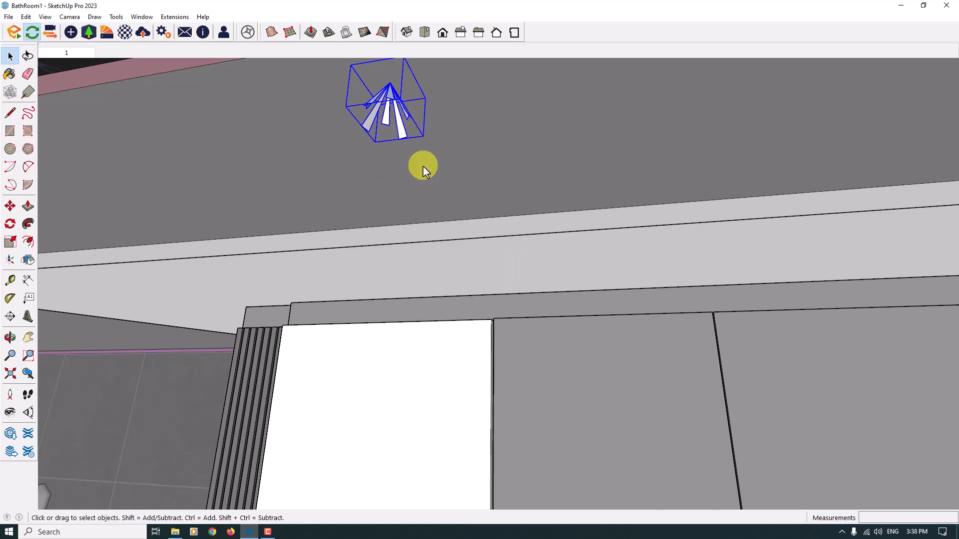
# Step: Load the IES profile 13.IES for the ceiling spot light in the Enscape Objects dialog
pyautogui.click(70, 32)
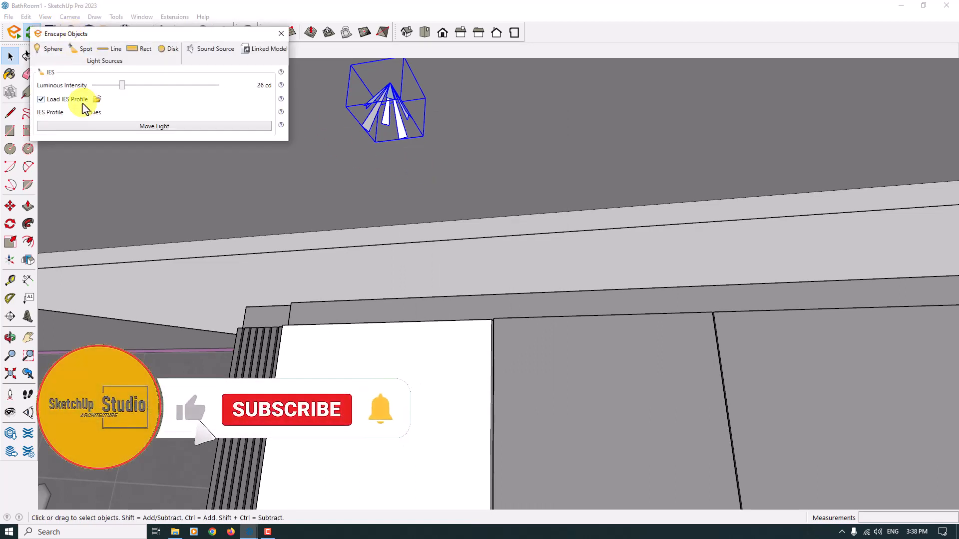
pyautogui.click(97, 100)
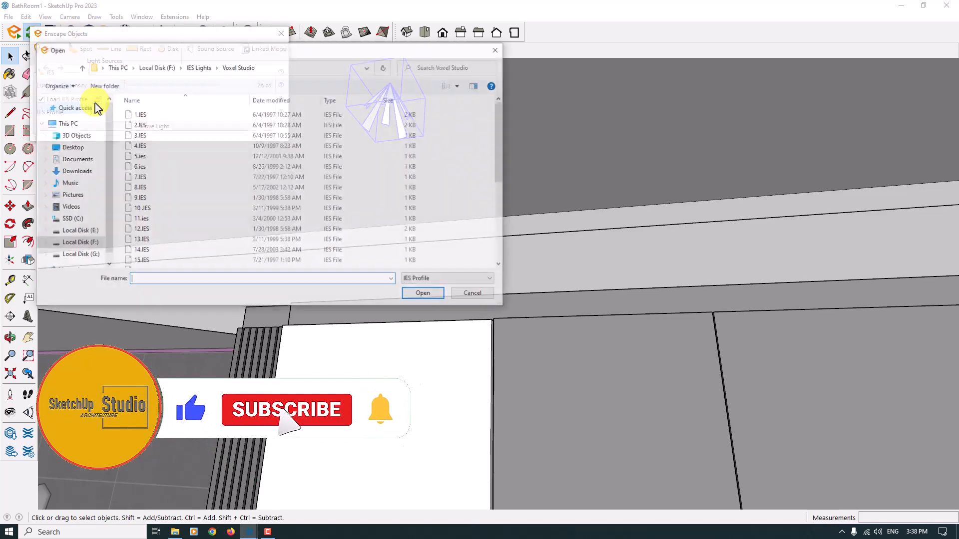
pyautogui.click(160, 240)
pyautogui.click(423, 295)
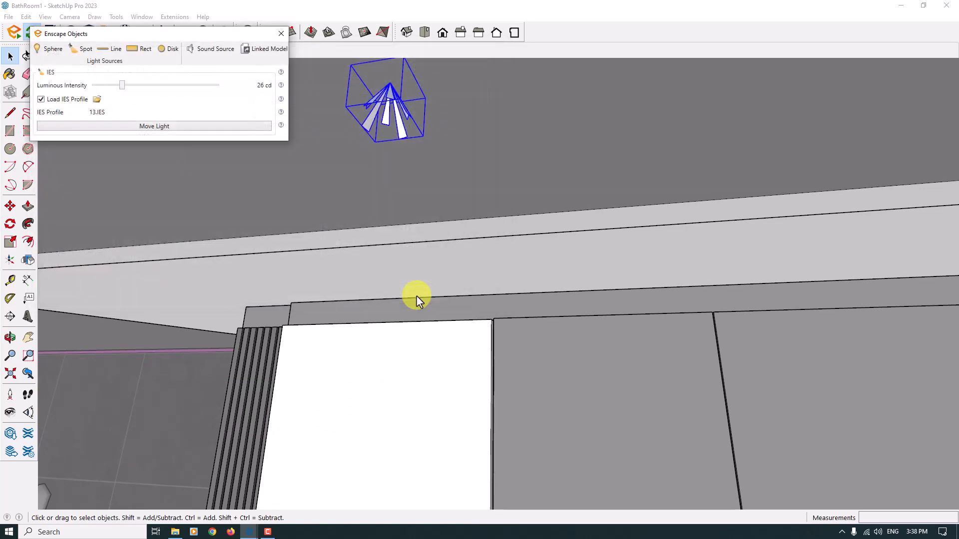
# Step: Set the ceiling spot light's luminous intensity to 10 cd and close the Enscape Objects dialog
pyautogui.click(227, 87)
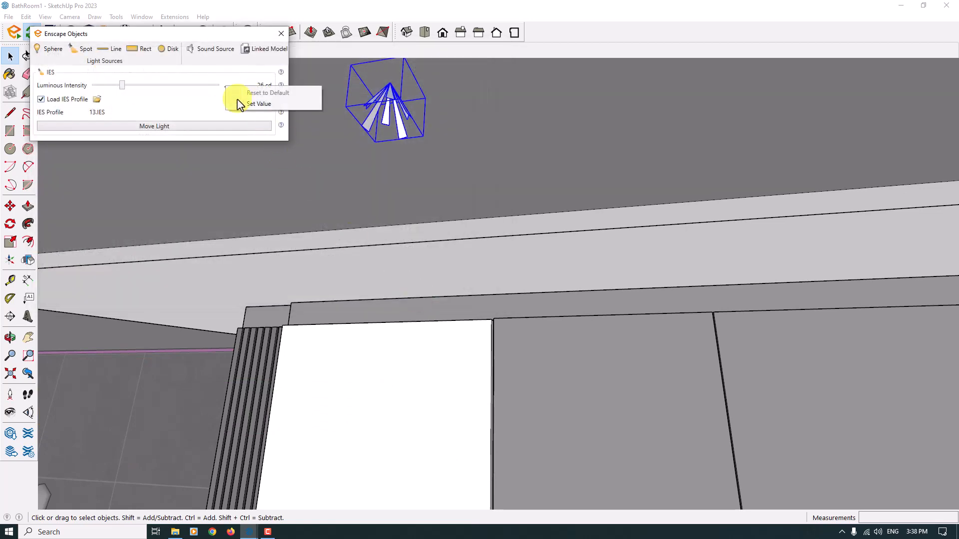
pyautogui.click(239, 102)
pyautogui.write('10')
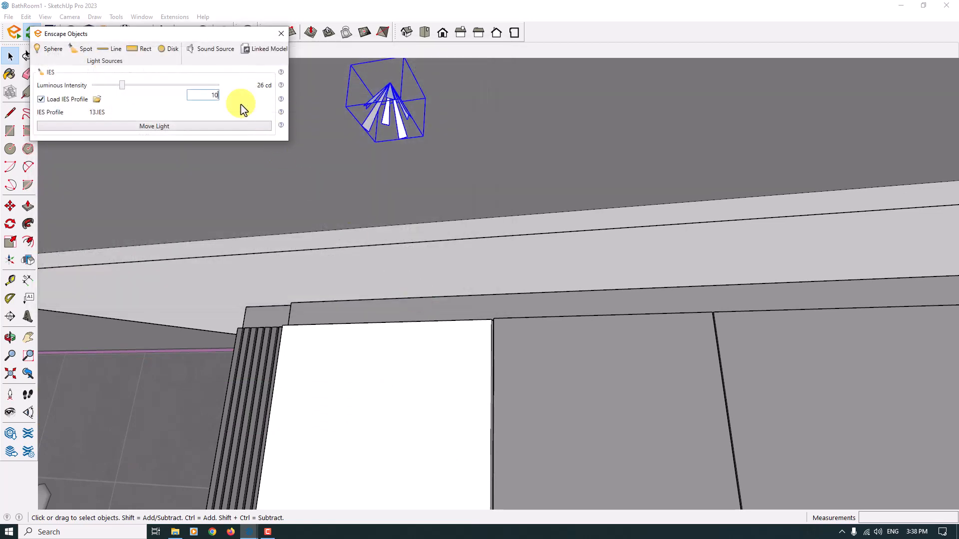
pyautogui.press('Return')
pyautogui.click(278, 35)
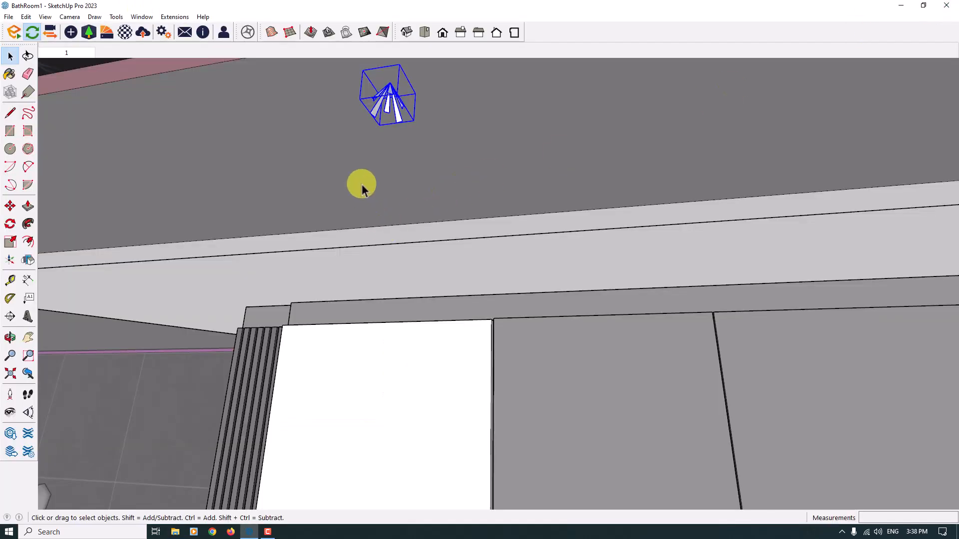
# Step: Move the ceiling spot light about 24 cm along the ceiling strip toward the shower
pyautogui.click(11, 206)
pyautogui.moveTo(332, 160); pyautogui.dragTo(398, 143, button='middle')
pyautogui.click(398, 143)
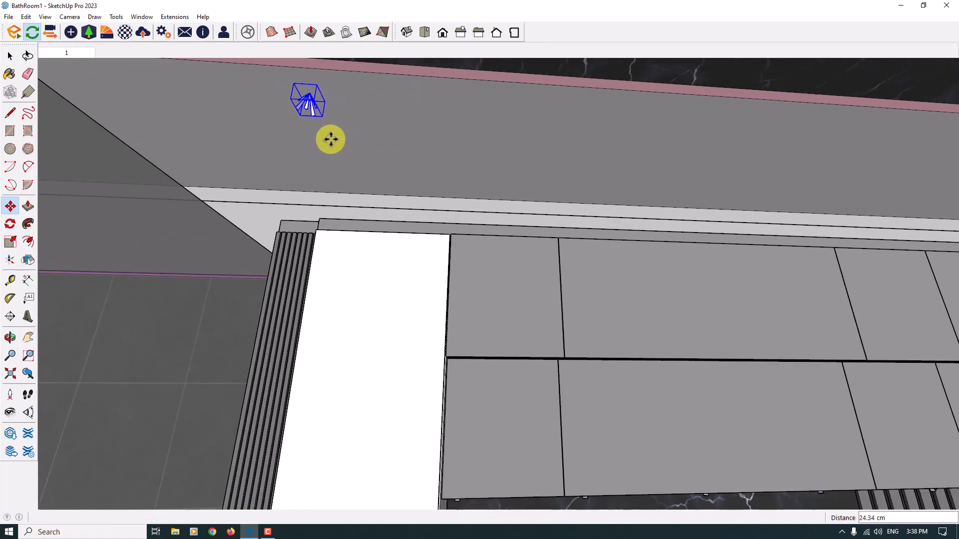
pyautogui.scroll(-6, 331, 139)
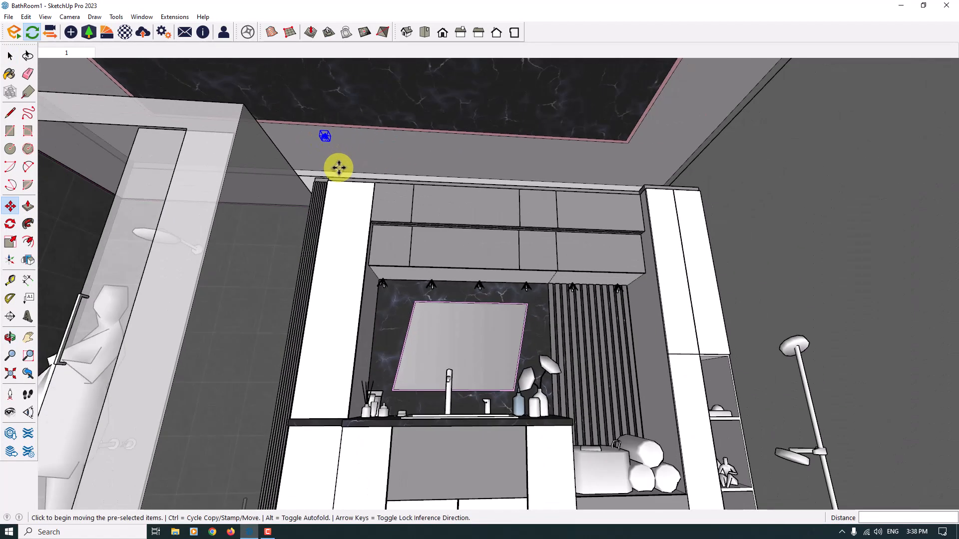
# Step: Array the ceiling spot light above the vanity cabinets as five copies (5x) spaced about 46 cm apart
pyautogui.press('ctrl')
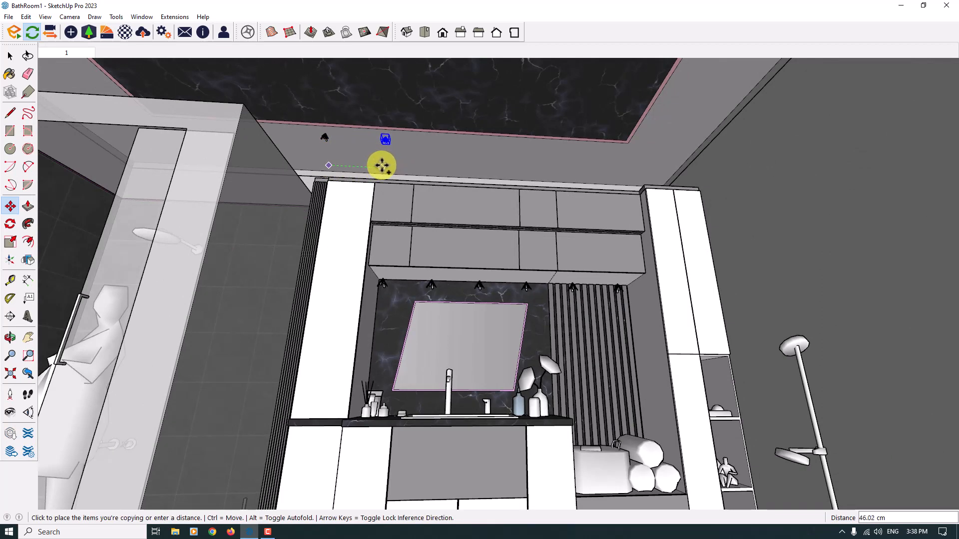
pyautogui.click(382, 164)
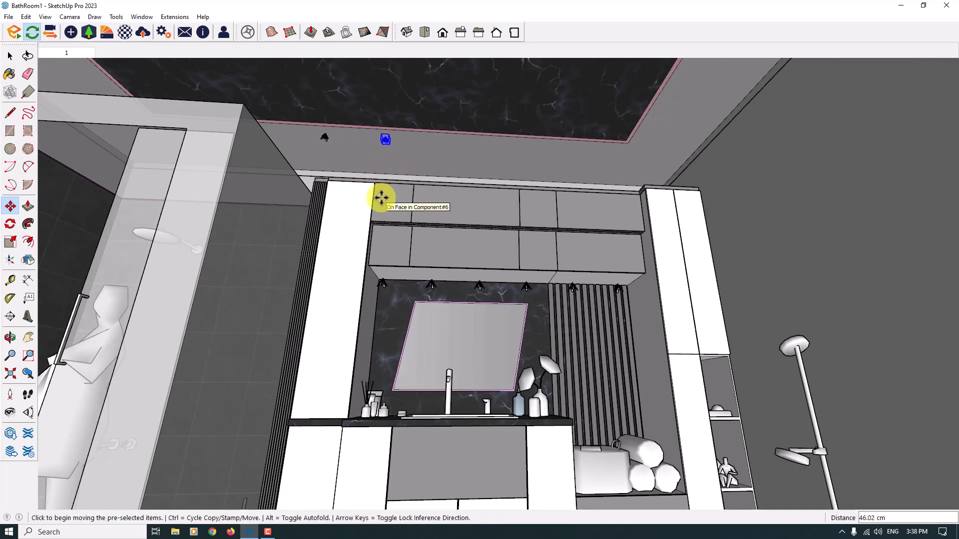
pyautogui.write('5x')
pyautogui.press('Return')
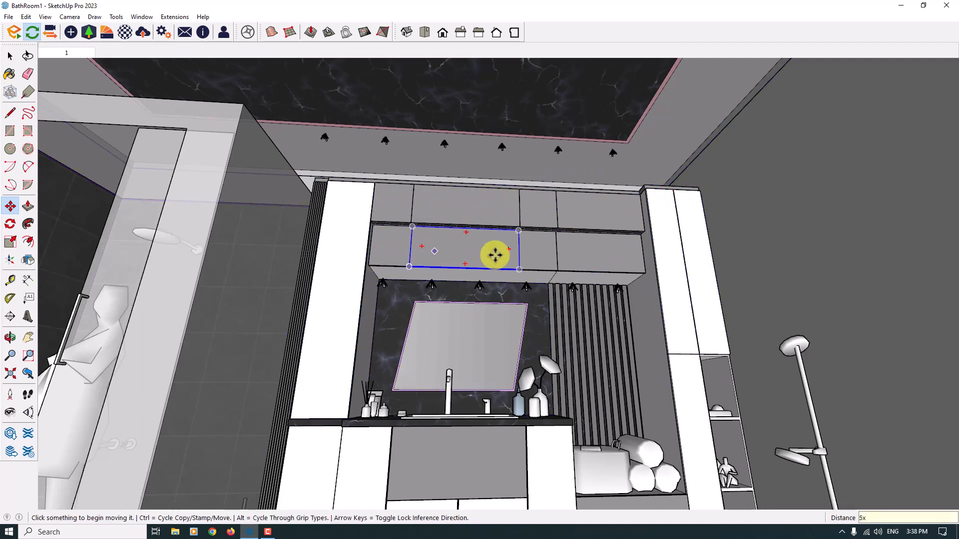
# Step: Try to copy the last ceiling spot light about 47 cm past the recessed panel's corner toward the side wall
pyautogui.press('space')
pyautogui.click(615, 154)
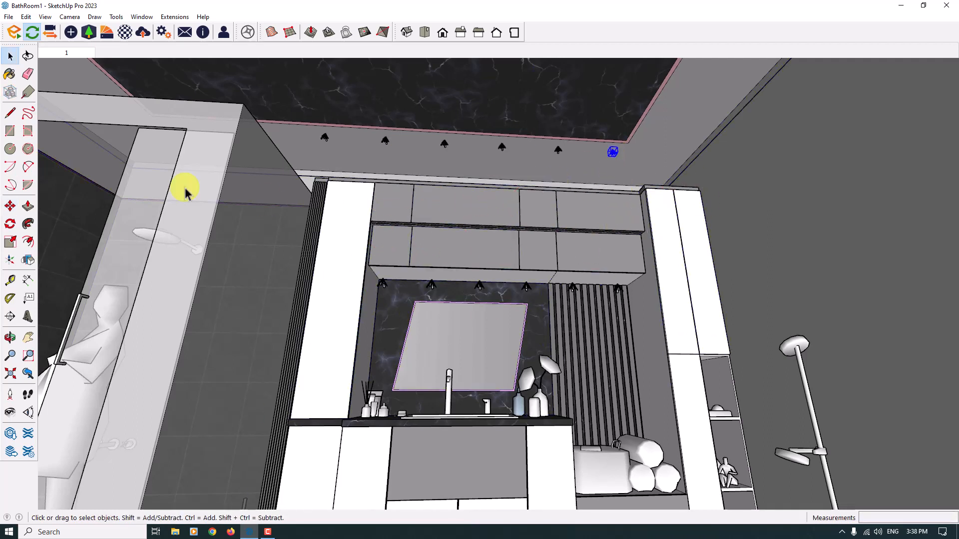
pyautogui.click(10, 206)
pyautogui.moveTo(462, 209); pyautogui.dragTo(713, 135, button='middle')
pyautogui.press('ctrl')
pyautogui.click(602, 165)
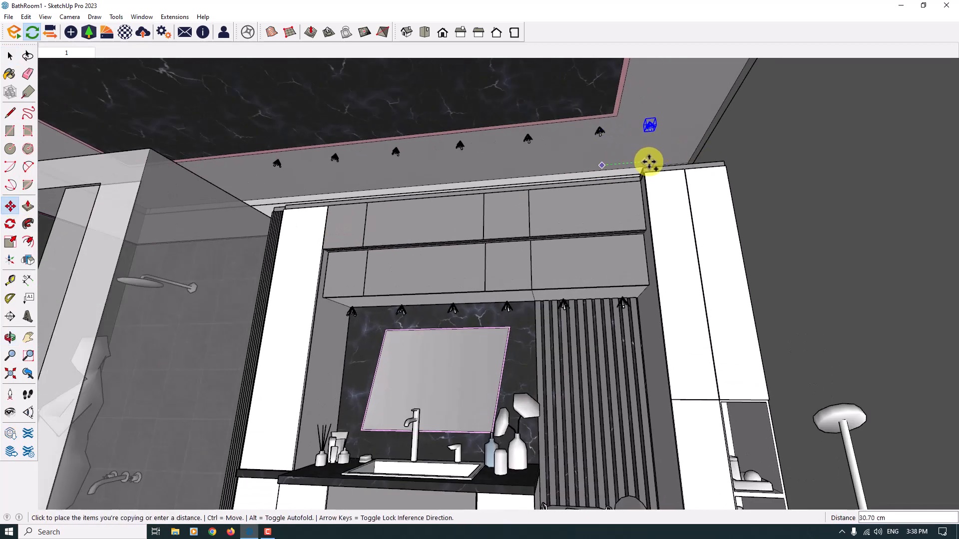
pyautogui.click(667, 161)
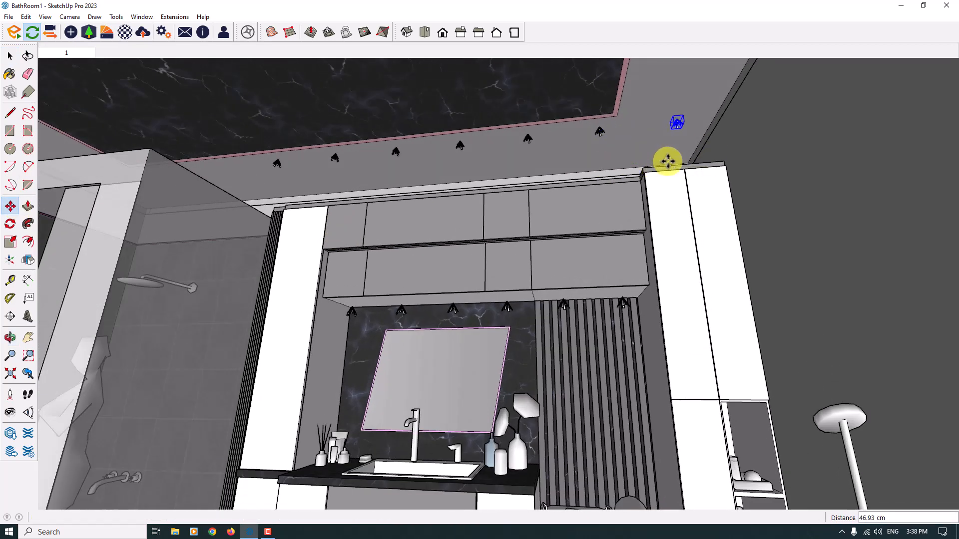
pyautogui.scroll(2, 676, 138)
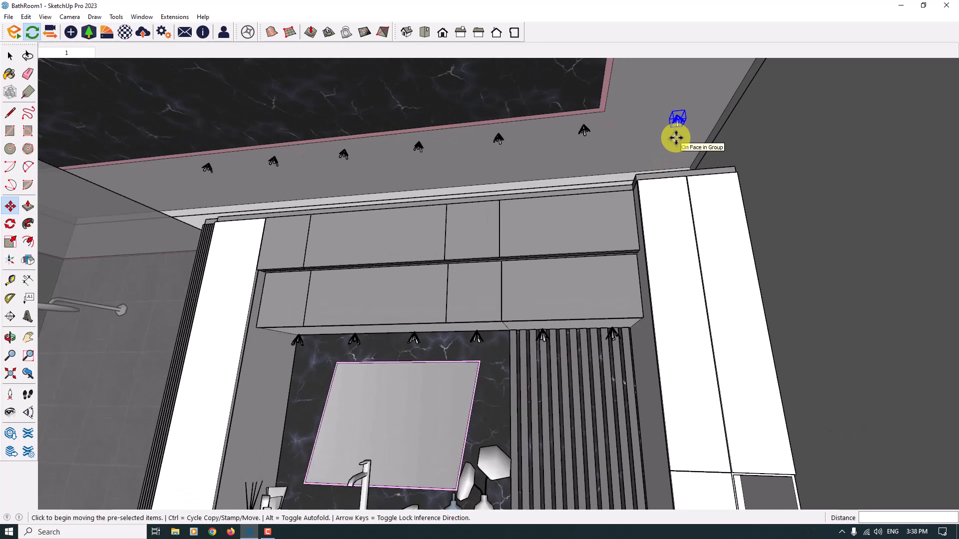
pyautogui.press('space')
pyautogui.scroll(1, 679, 120)
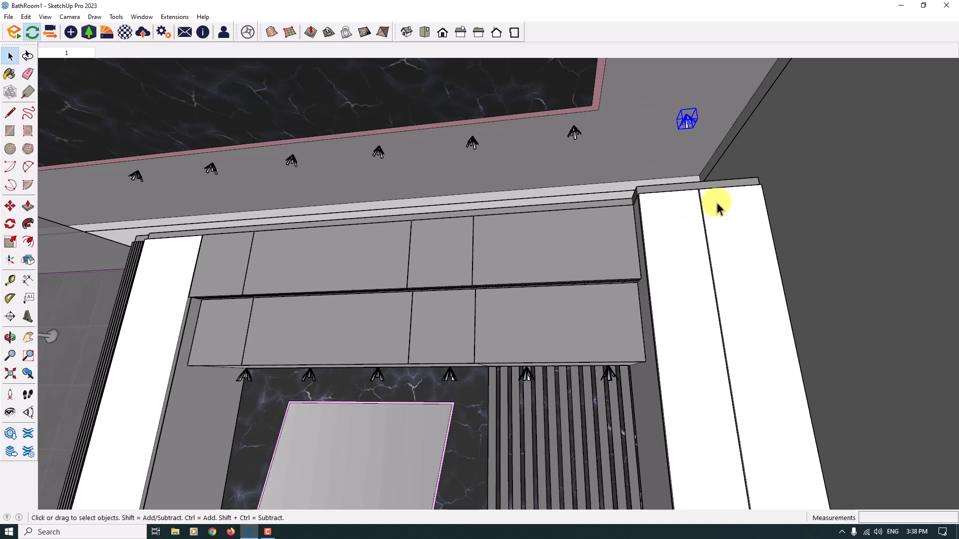
# Step: Copy the ceiling spot light nearest the shower about 40 cm toward the shower and repeat it as two copies (2x)
pyautogui.scroll(-3, 716, 209)
pyautogui.scroll(4, 350, 190)
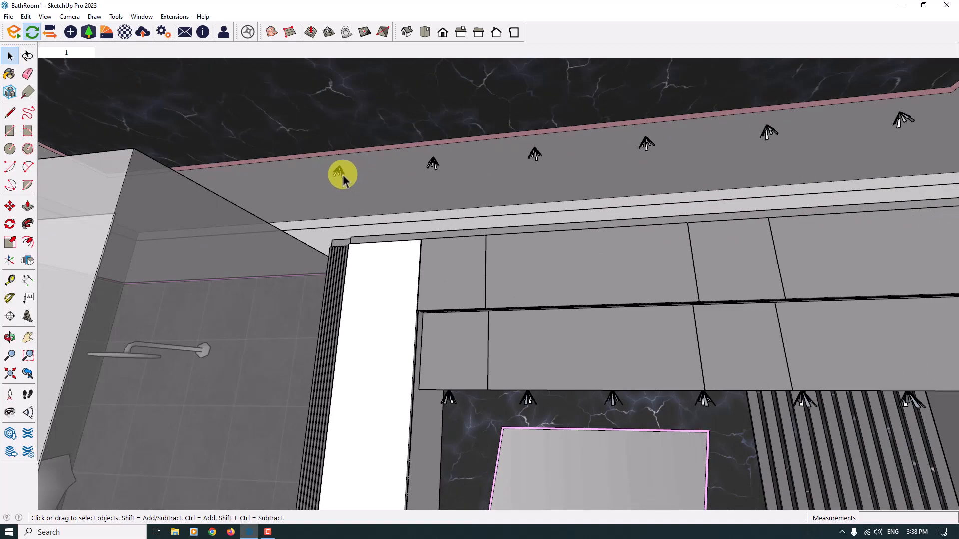
pyautogui.click(10, 206)
pyautogui.scroll(-3, 493, 196)
pyautogui.moveTo(493, 196); pyautogui.dragTo(567, 233, button='middle')
pyautogui.click(415, 177)
pyautogui.press('ctrl')
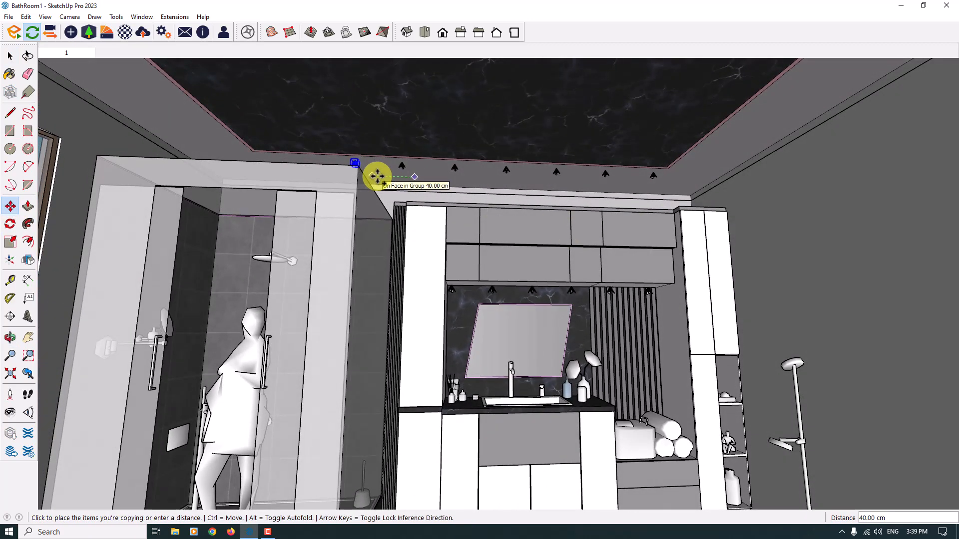
pyautogui.write('41')
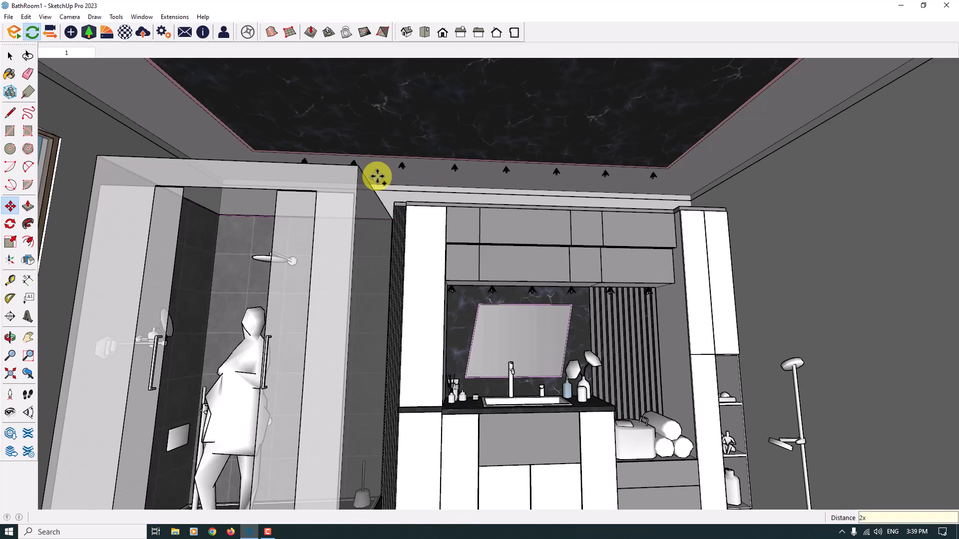
pyautogui.press('space')
# Step: Move all eight ceiling spot lights together about 14 cm along the ceiling strip toward the shower
pyautogui.moveTo(377, 176); pyautogui.dragTo(360, 199, button='middle')
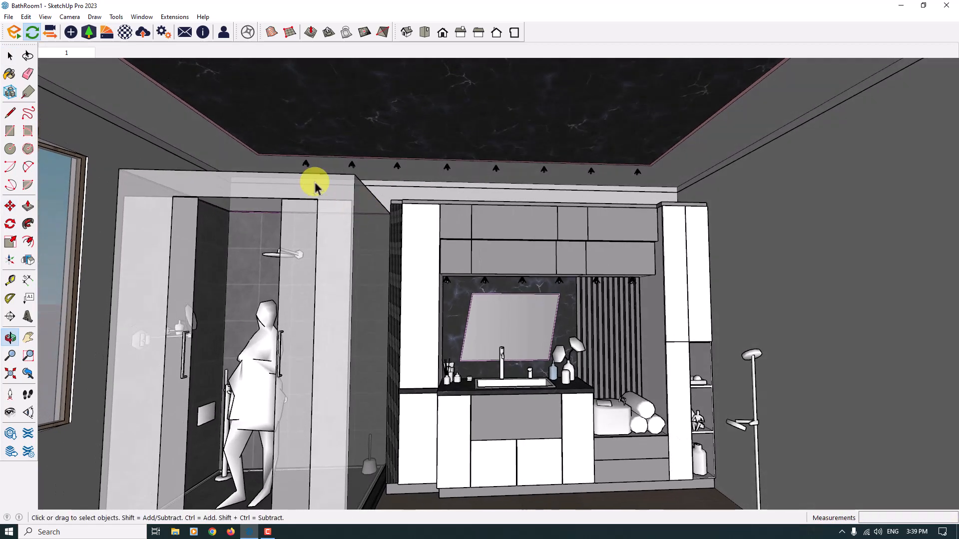
pyautogui.scroll(2, 305, 164)
pyautogui.click(306, 163)
pyautogui.keyDown('ctrl'); pyautogui.click(362, 162); pyautogui.keyUp('ctrl')
pyautogui.keyDown('ctrl'); pyautogui.click(418, 163); pyautogui.keyUp('ctrl')
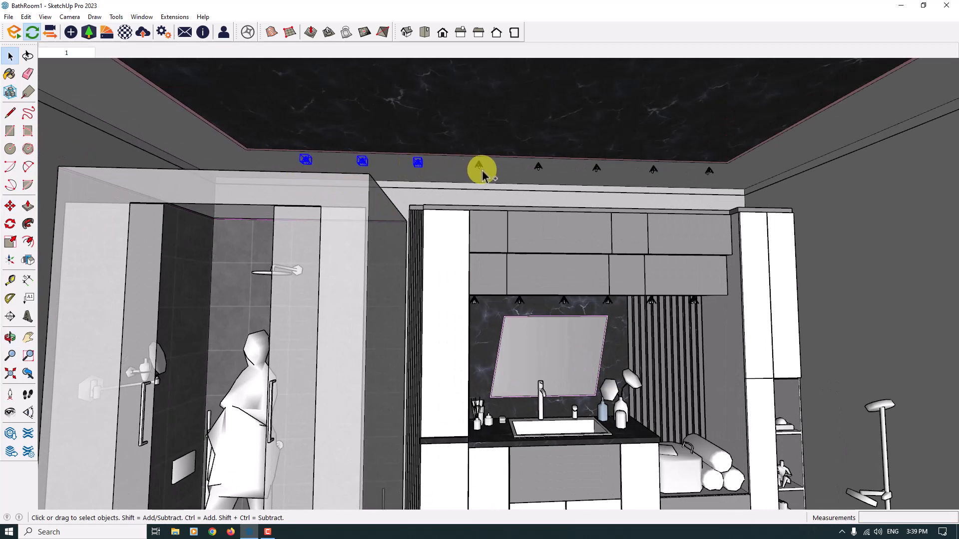
pyautogui.keyDown('ctrl'); pyautogui.click(479, 164); pyautogui.keyUp('ctrl')
pyautogui.keyDown('ctrl'); pyautogui.click(537, 169); pyautogui.keyUp('ctrl')
pyautogui.keyDown('ctrl'); pyautogui.click(596, 168); pyautogui.keyUp('ctrl')
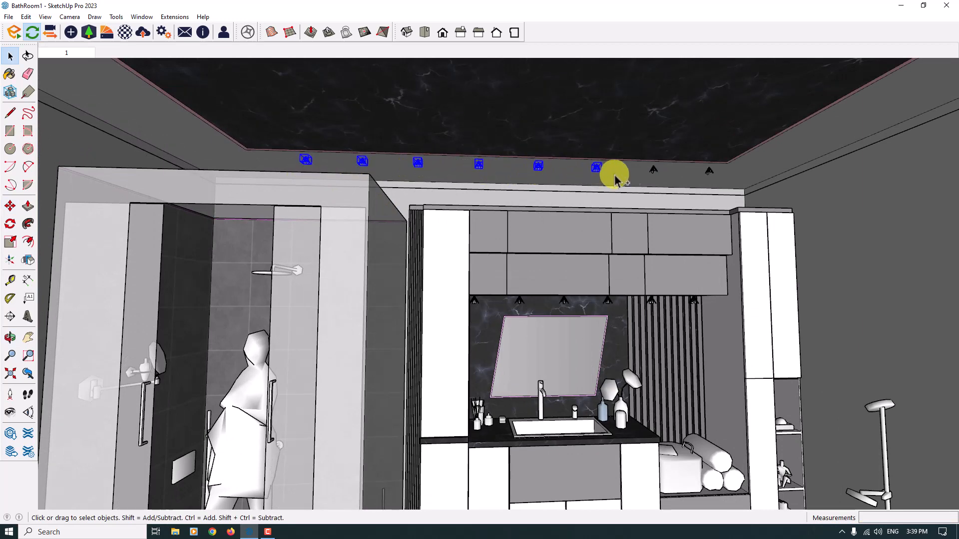
pyautogui.keyDown('ctrl'); pyautogui.click(653, 170); pyautogui.keyUp('ctrl')
pyautogui.keyDown('ctrl'); pyautogui.click(707, 172); pyautogui.keyUp('ctrl')
pyautogui.click(10, 206)
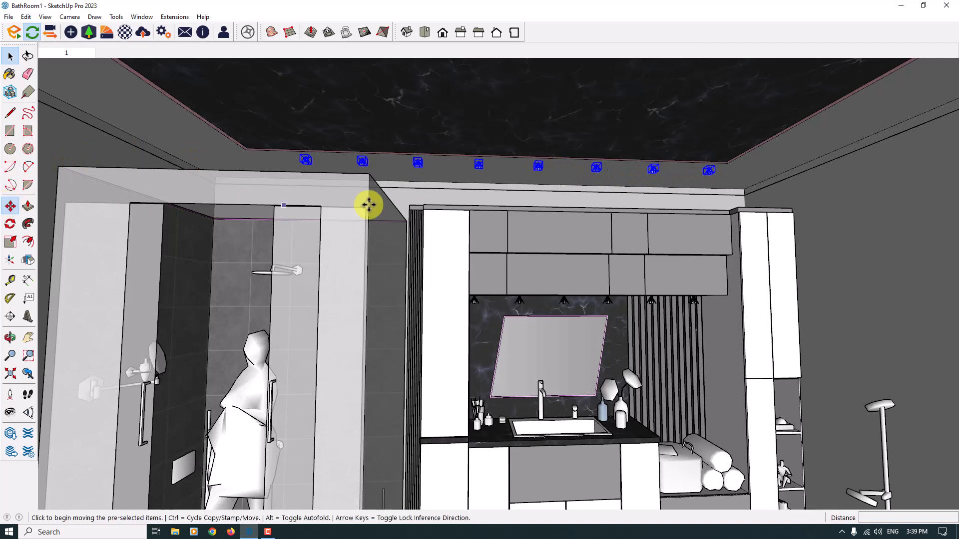
pyautogui.click(604, 179)
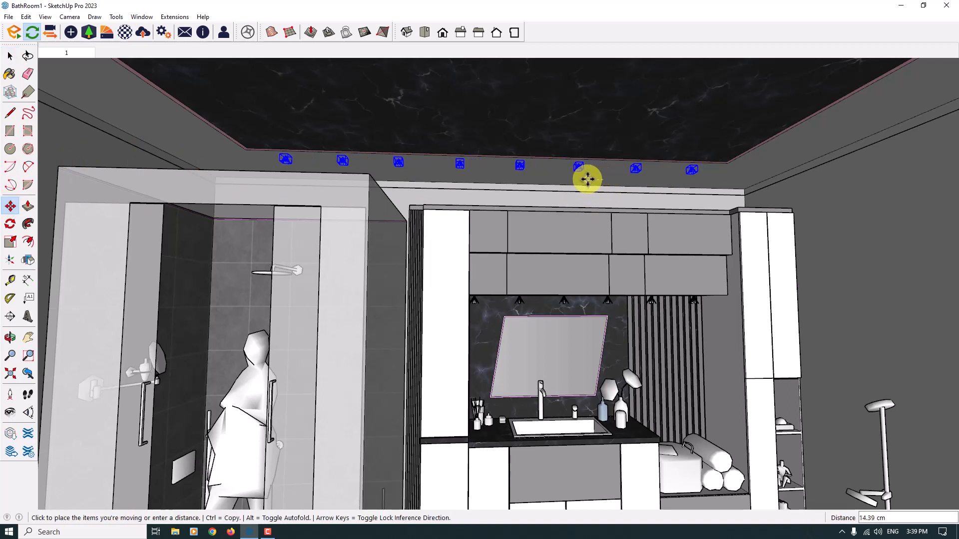
pyautogui.click(587, 179)
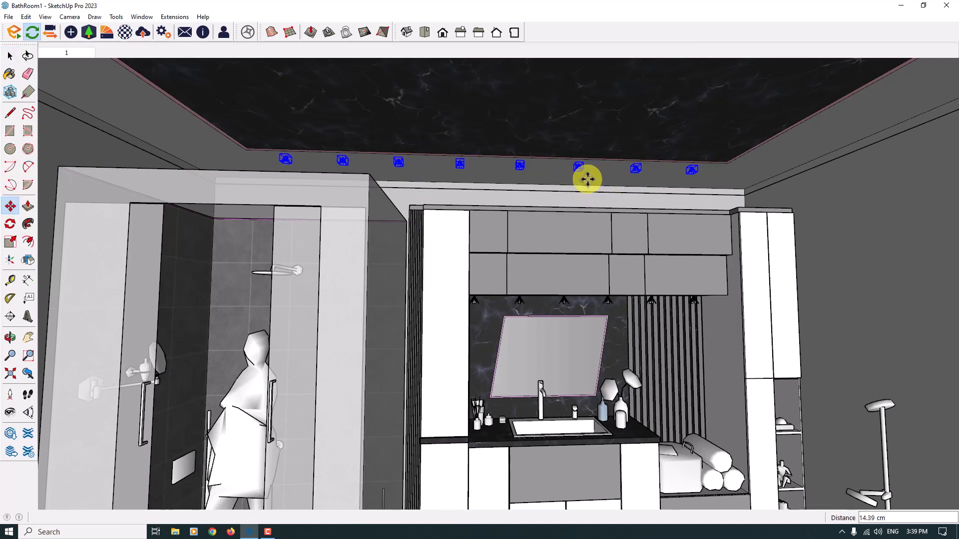
pyautogui.press('space')
pyautogui.click(581, 170)
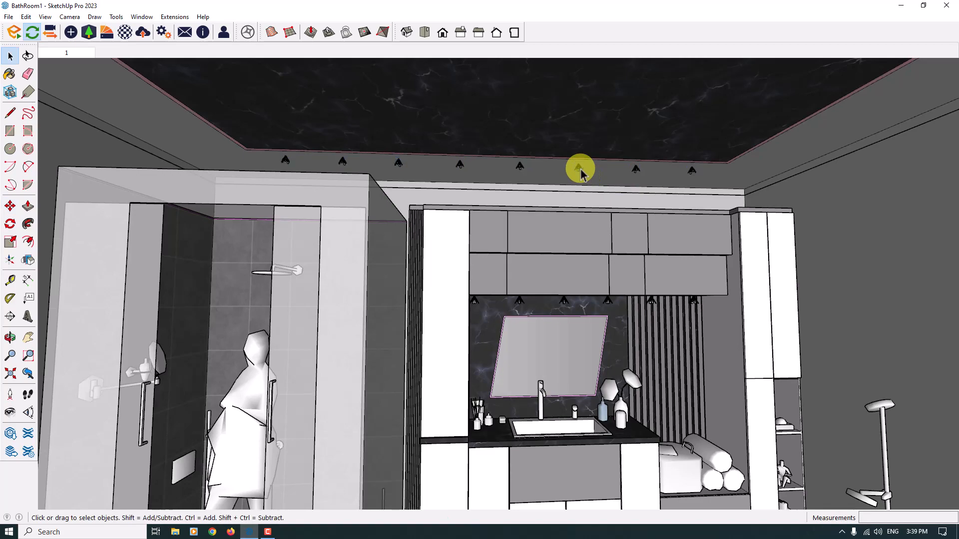
# Step: Return to scene 1, start Enscape, and arrange its render window side by side with SketchUp
pyautogui.click(71, 56)
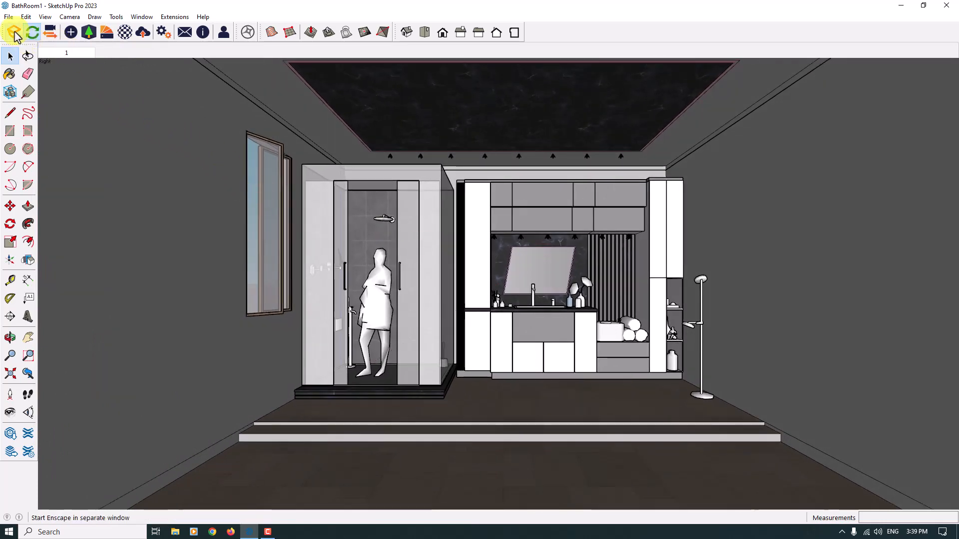
pyautogui.click(14, 32)
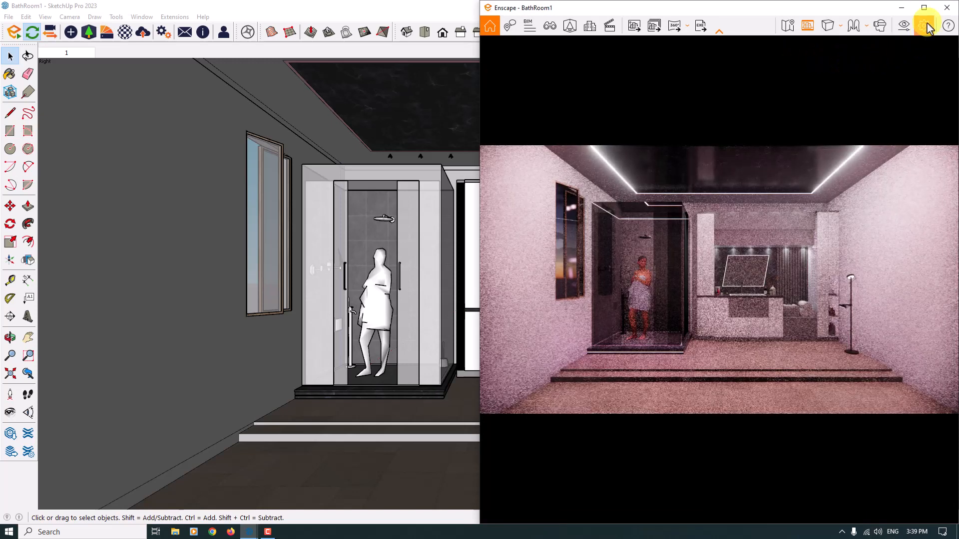
pyautogui.click(924, 8)
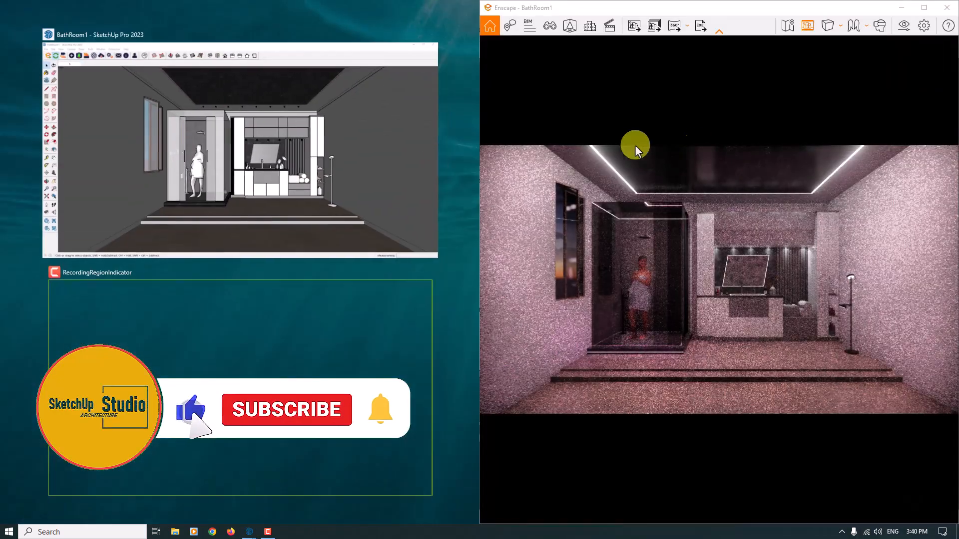
pyautogui.click(170, 140)
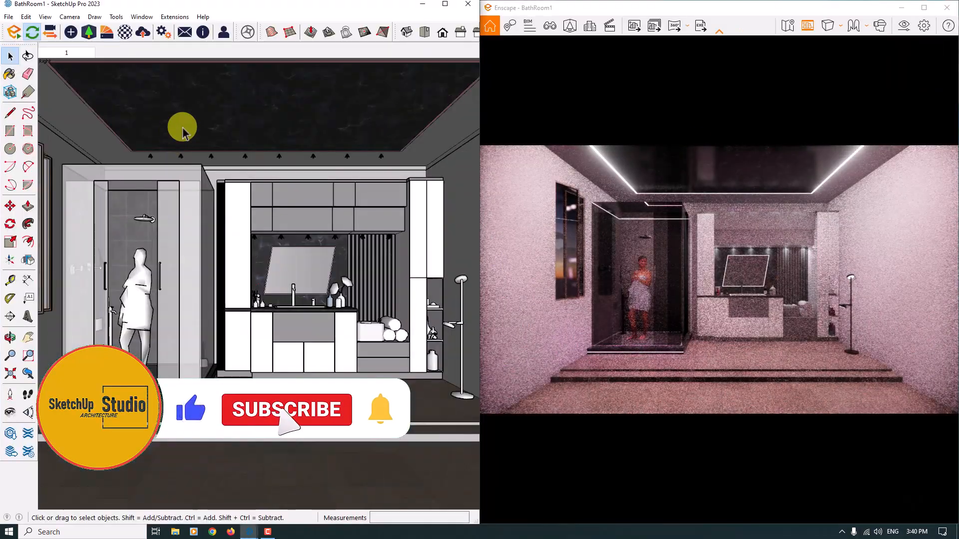
# Step: Set the self-illumination and albedo colors of material 0006_Pink to light peach in the Enscape Material Editor
pyautogui.click(124, 32)
pyautogui.click(101, 91)
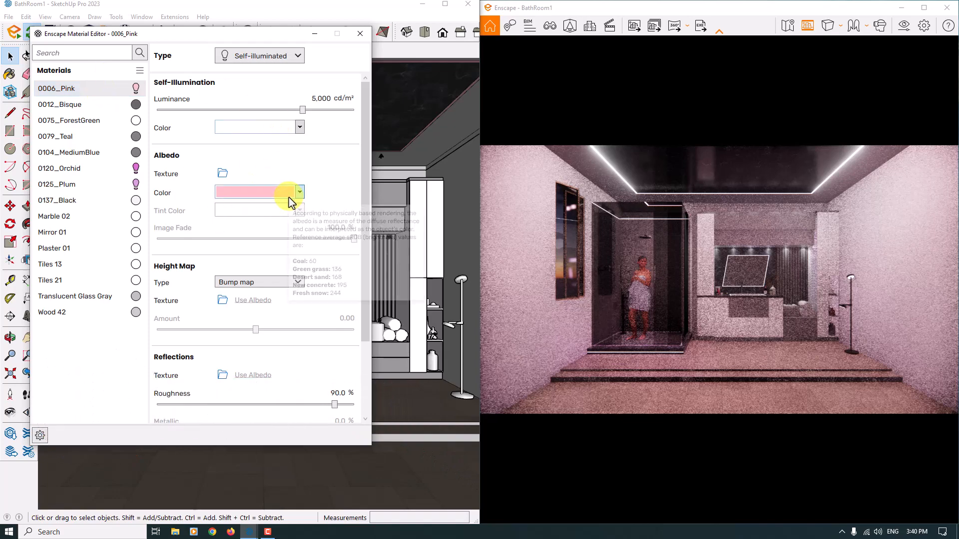
pyautogui.click(289, 197)
pyautogui.click(308, 243)
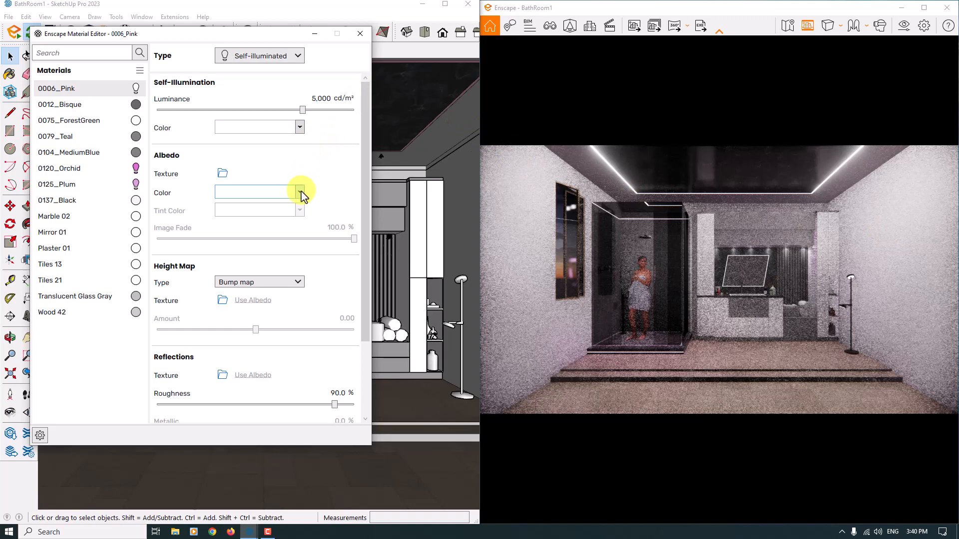
pyautogui.click(299, 128)
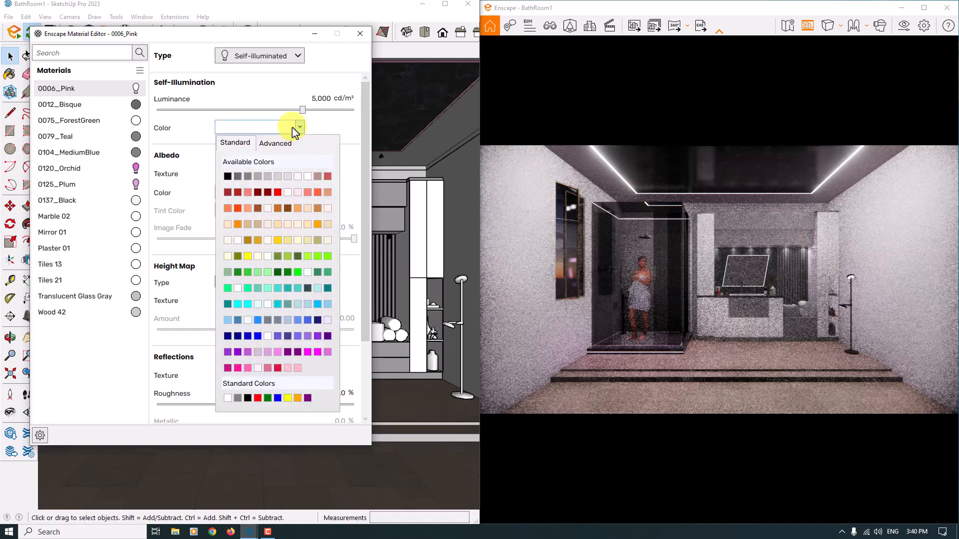
pyautogui.click(328, 225)
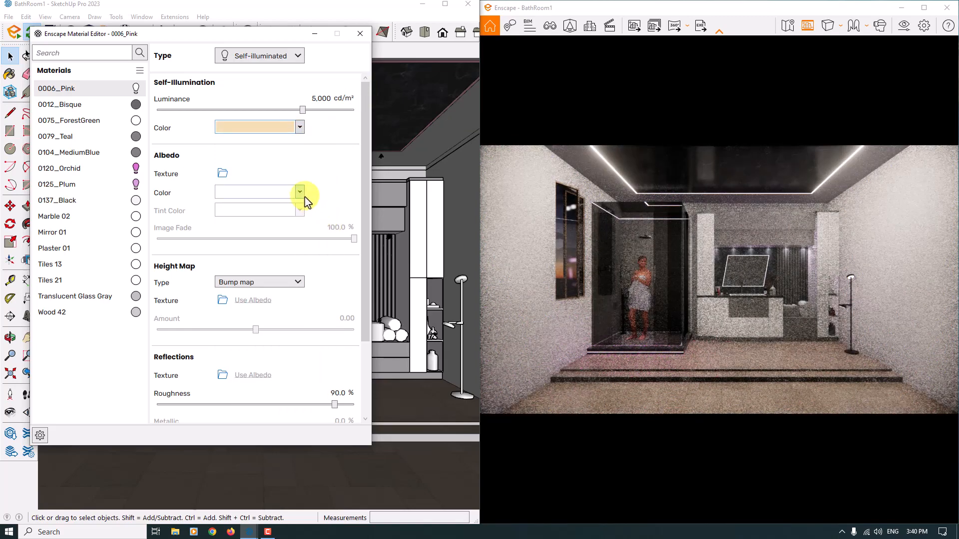
pyautogui.click(304, 196)
pyautogui.click(327, 293)
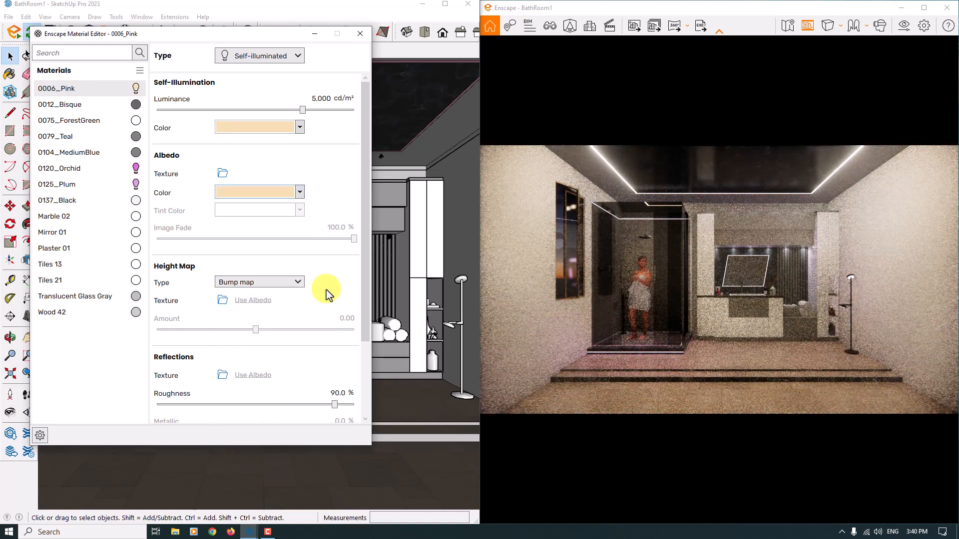
# Step: Set the 0006_Pink material's luminance to 2,200 cd/m² and its roughness to 0%
pyautogui.click(321, 98)
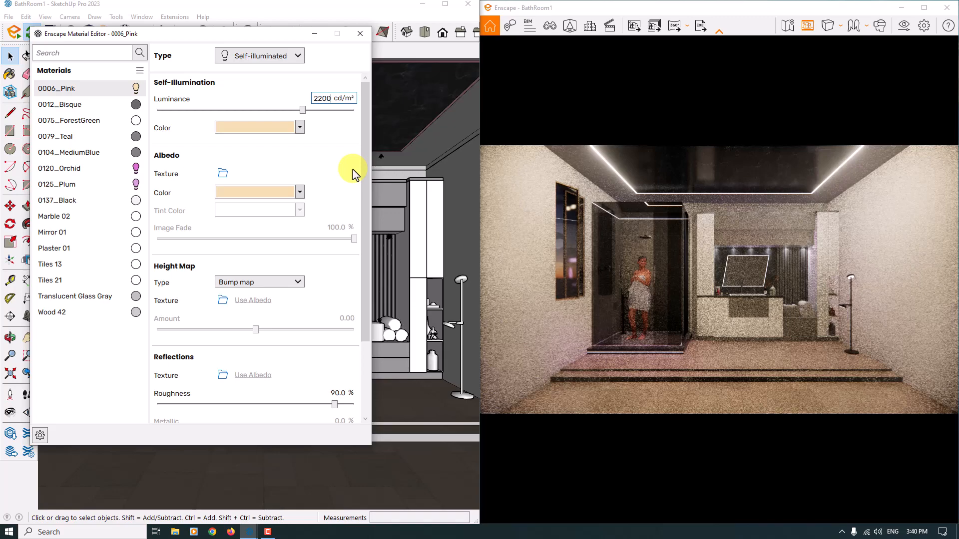
pyautogui.press('Return')
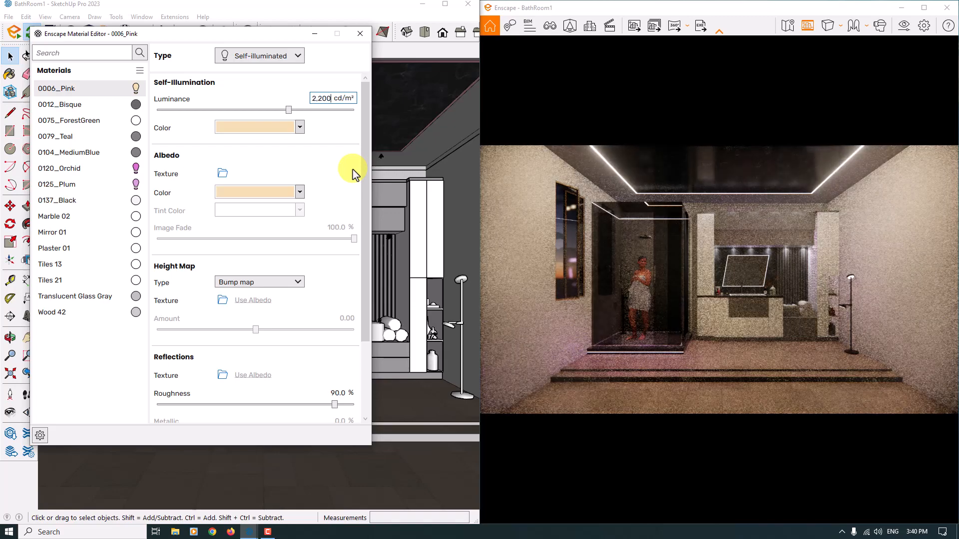
pyautogui.click(341, 392)
pyautogui.write('0')
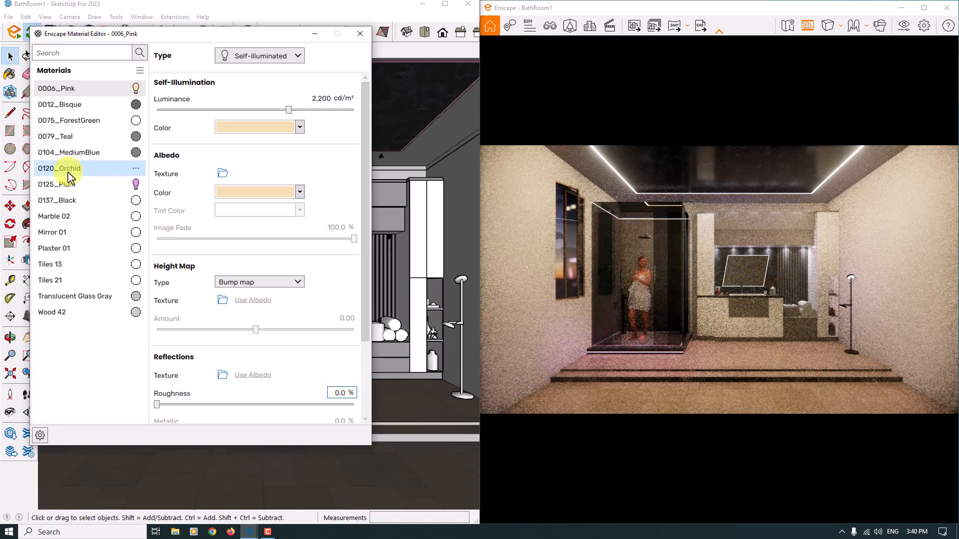
# Step: Set the albedo color of the self-illuminated material 0120_Orchid to white
pyautogui.click(68, 170)
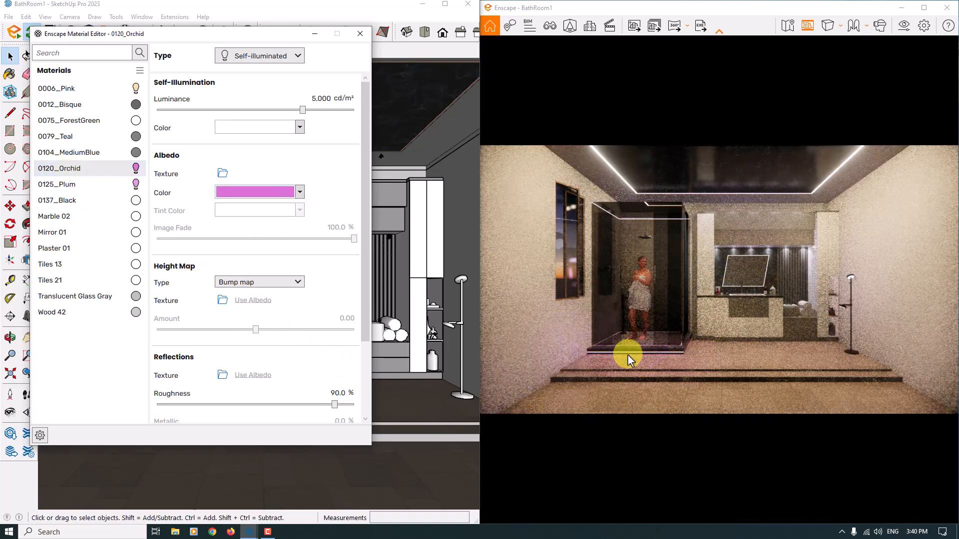
pyautogui.click(301, 192)
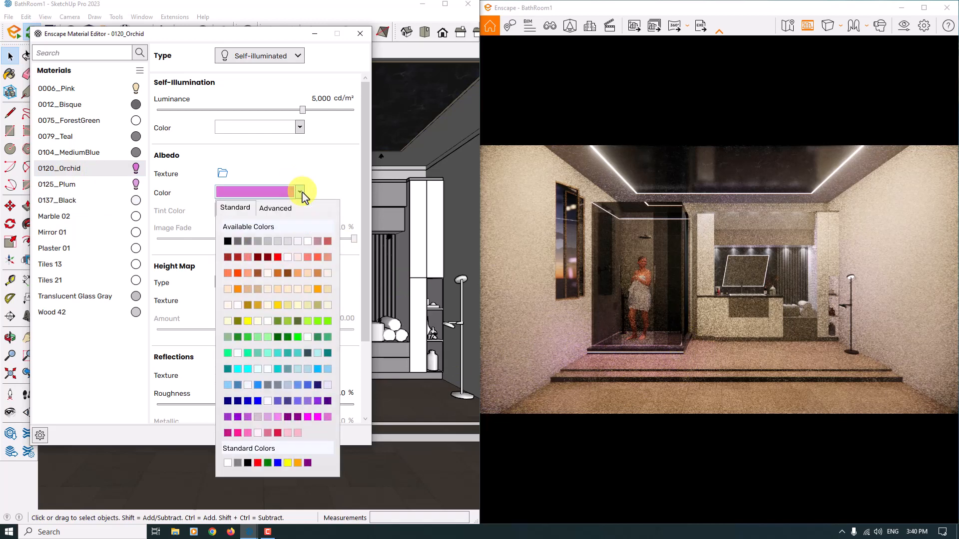
pyautogui.click(306, 243)
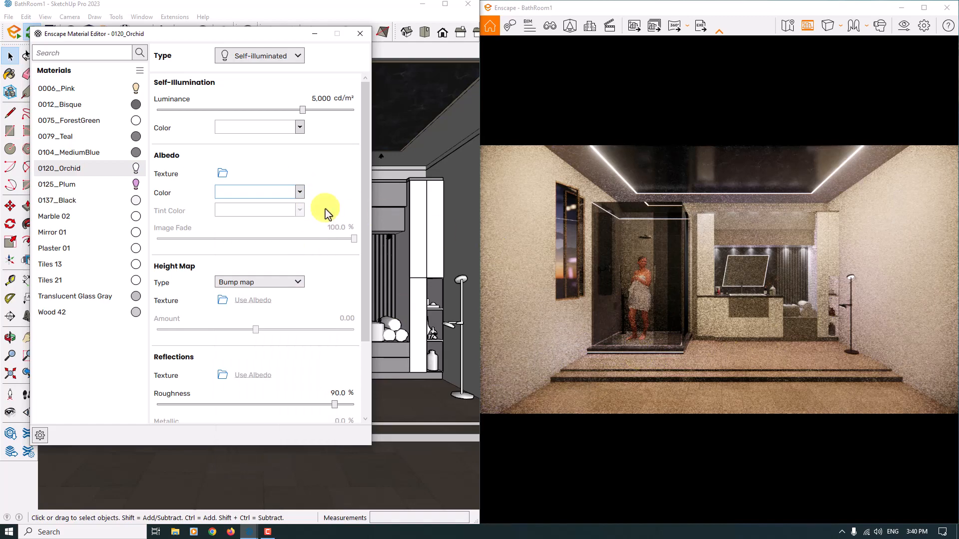
# Step: Set the luminance of the self-illuminated 0125_Plum material to 1,000 cd/m², viewing its light strip up close in the render
pyautogui.click(59, 185)
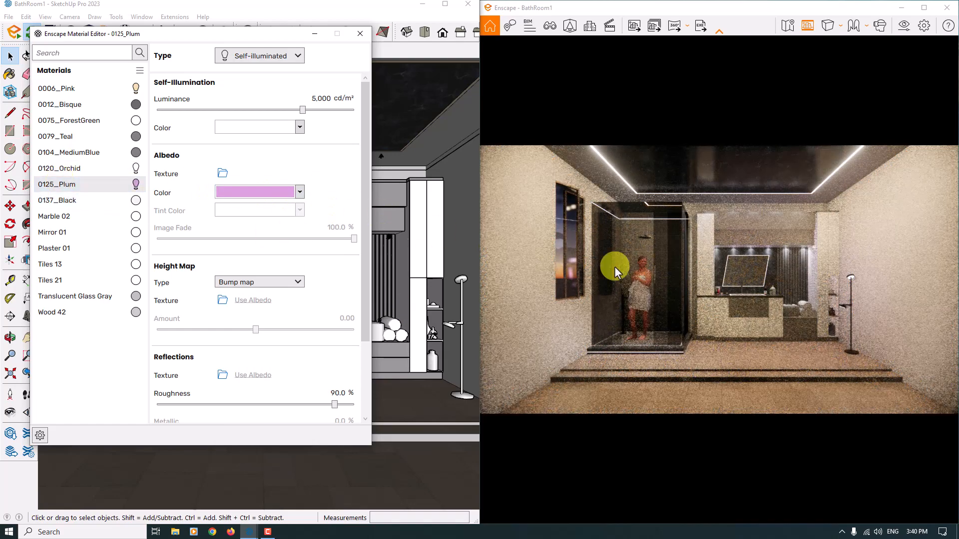
pyautogui.press('w')
pyautogui.moveTo(765, 262); pyautogui.dragTo(765, 263)
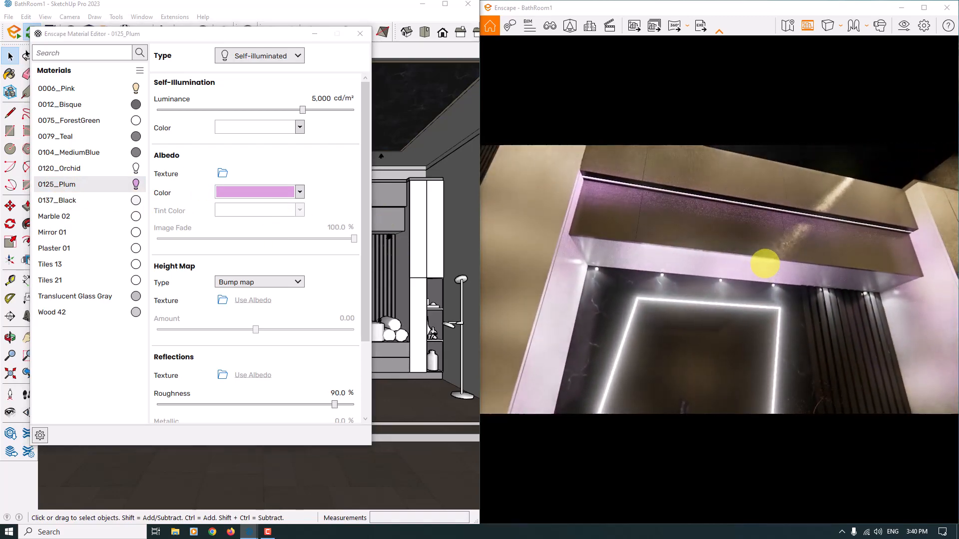
pyautogui.doubleClick(324, 98)
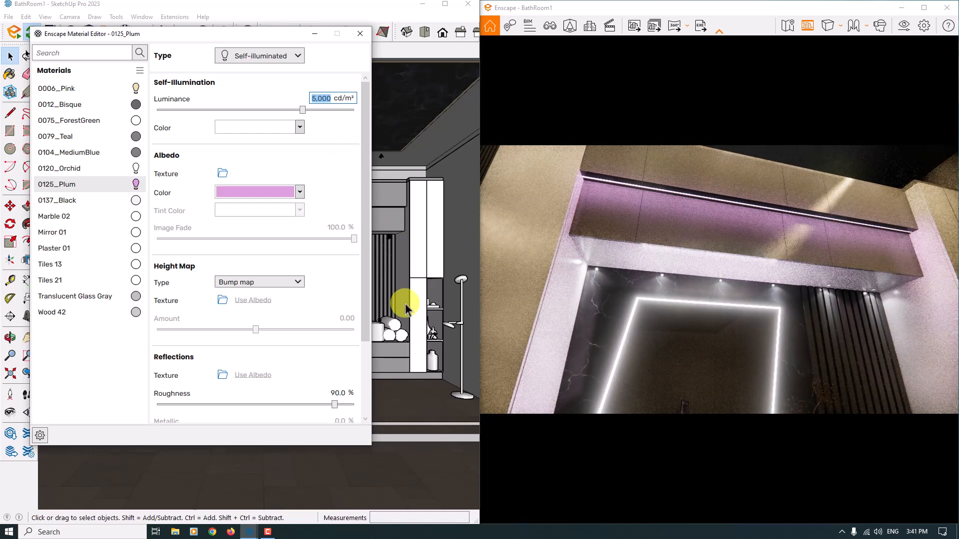
pyautogui.write('1,000')
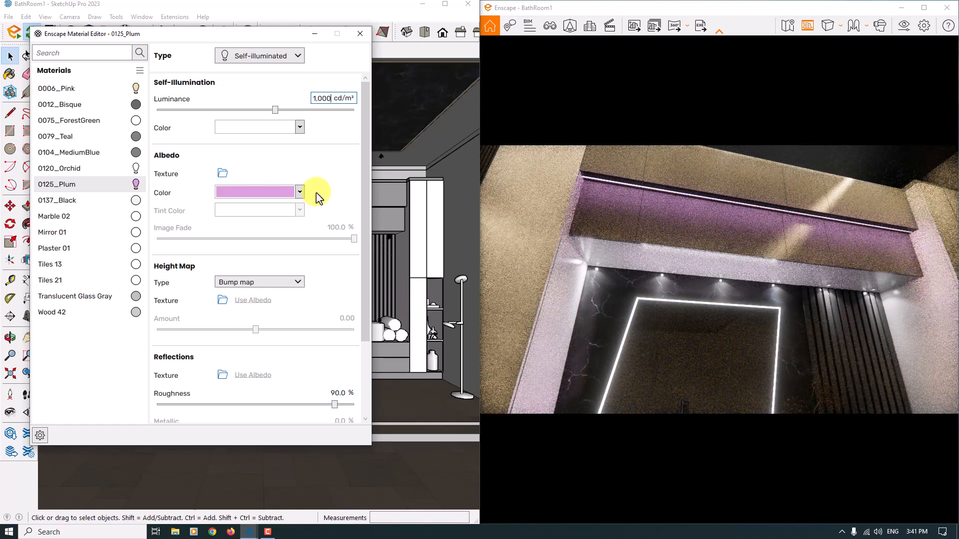
# Step: Try light peach for the 0125_Plum material's albedo and self-illumination colors
pyautogui.click(302, 193)
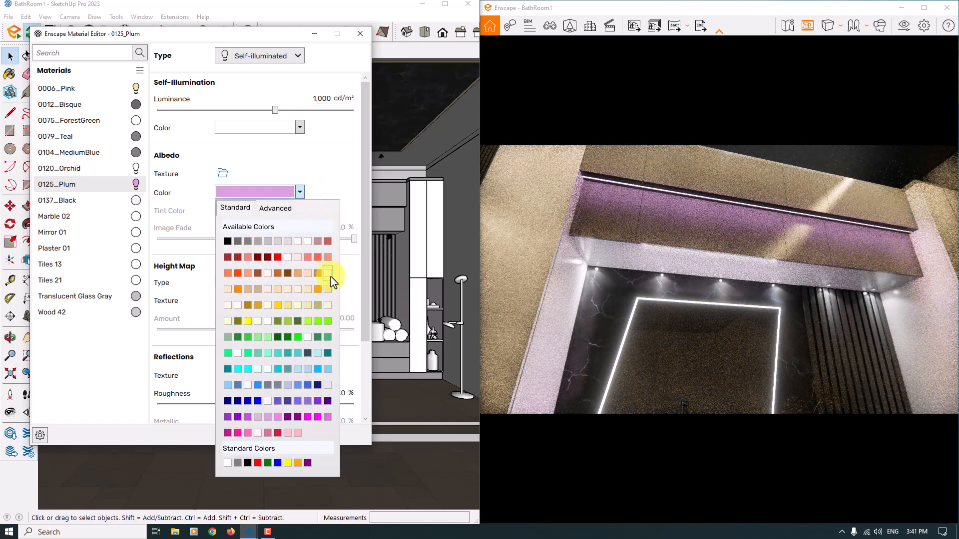
pyautogui.click(327, 274)
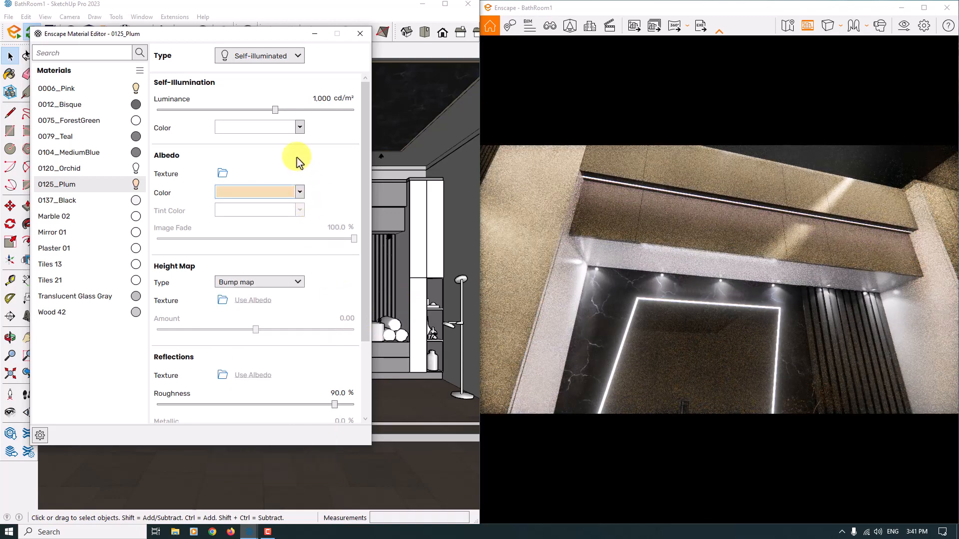
pyautogui.click(300, 127)
pyautogui.click(328, 225)
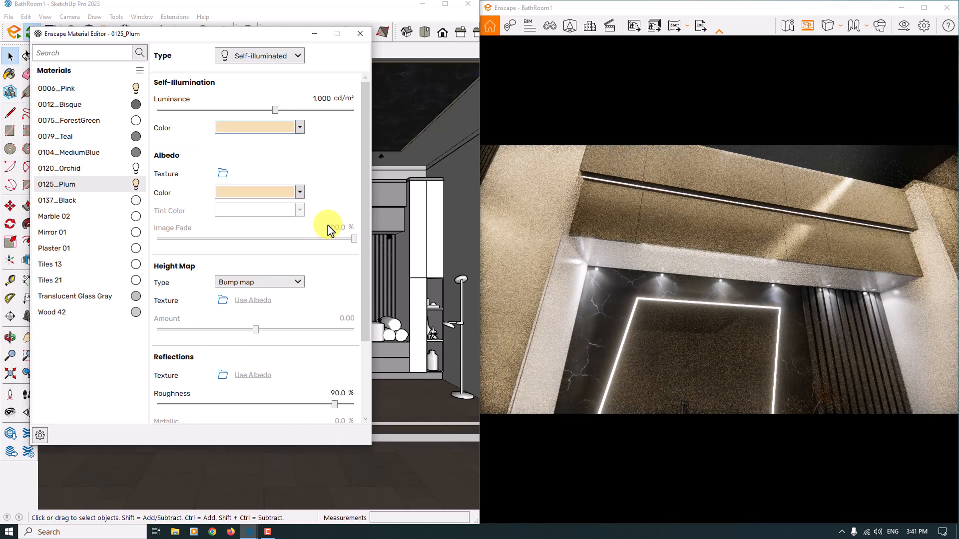
# Step: Set the 0125_Plum material's self-illumination and albedo colors to white and its roughness to 0%
pyautogui.click(301, 128)
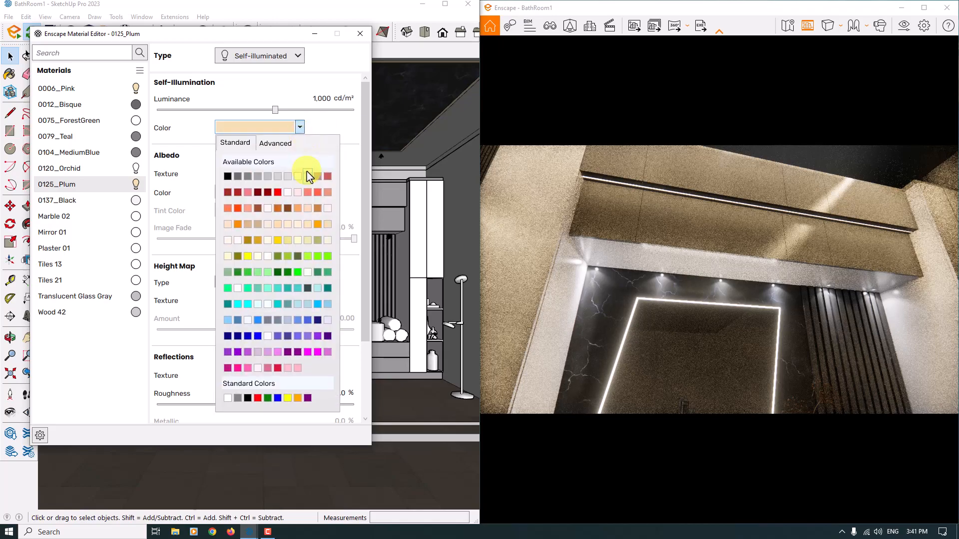
pyautogui.click(309, 176)
pyautogui.click(301, 195)
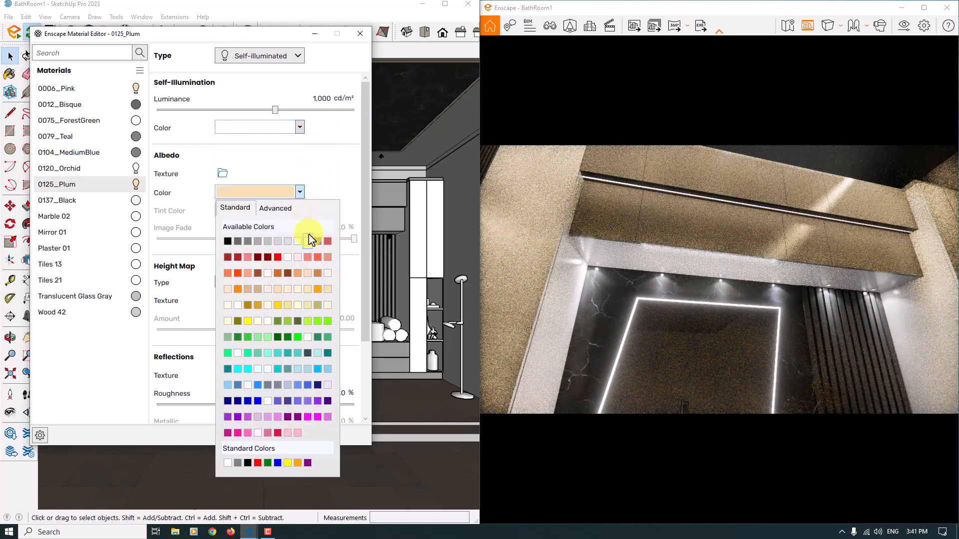
pyautogui.click(313, 241)
pyautogui.click(336, 393)
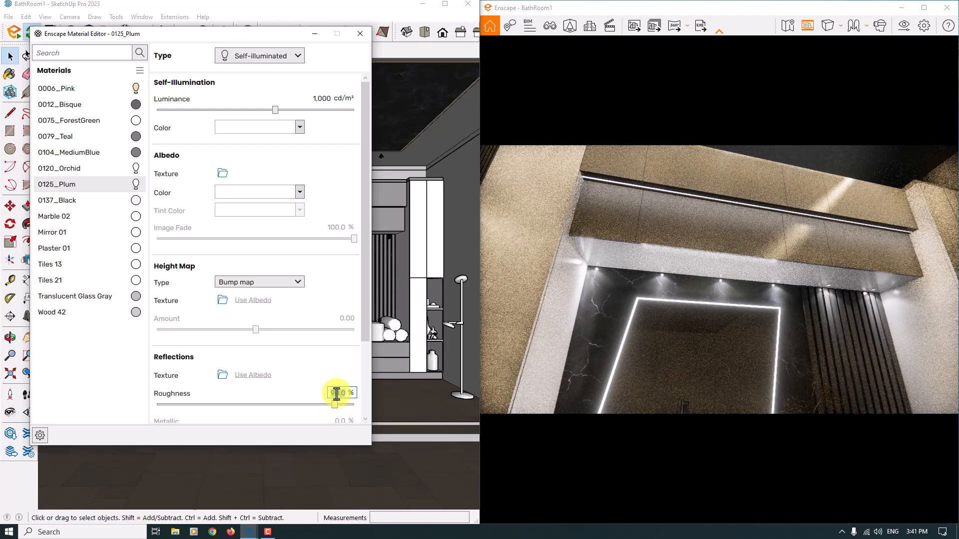
pyautogui.press('Return')
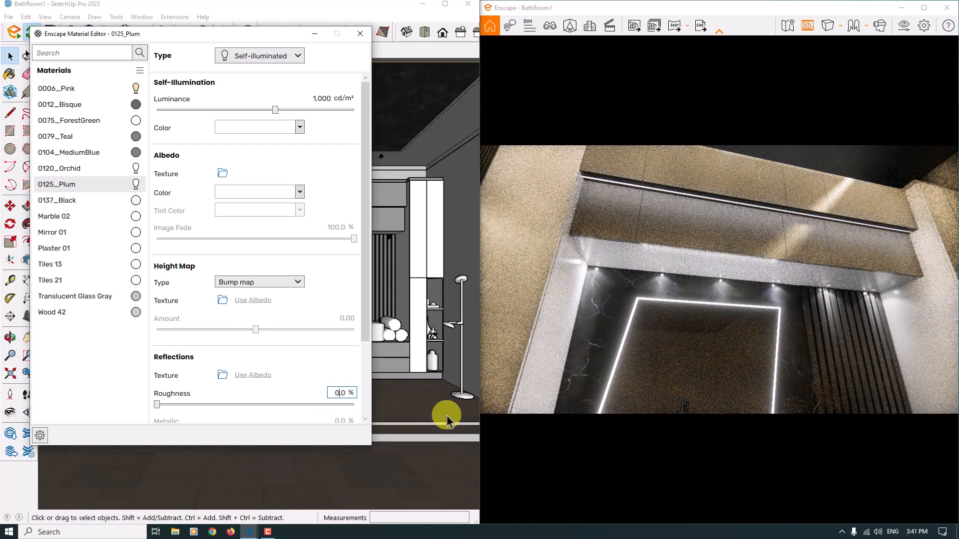
# Step: Set the roughness of the Marble 02 material behind the vanity mirror to 68%
pyautogui.moveTo(601, 351); pyautogui.dragTo(722, 175)
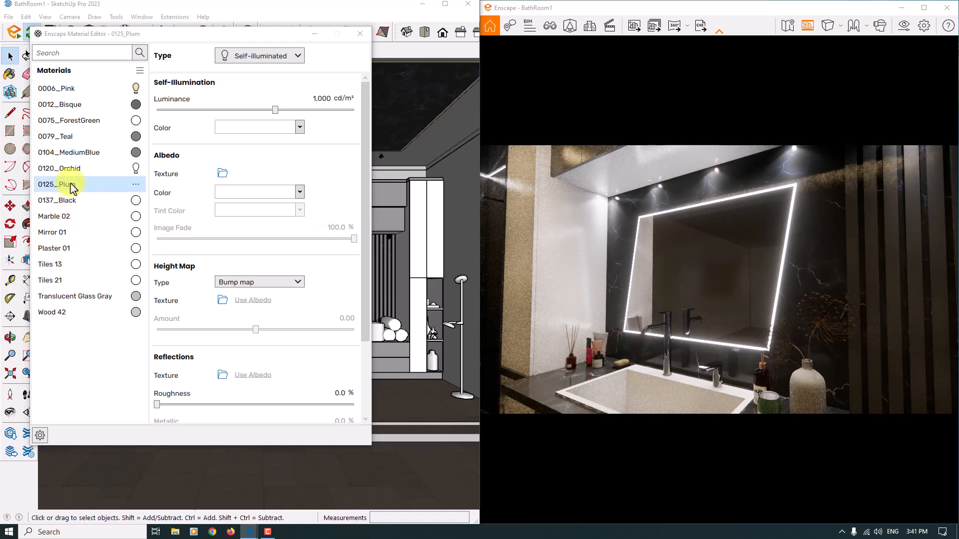
pyautogui.click(64, 216)
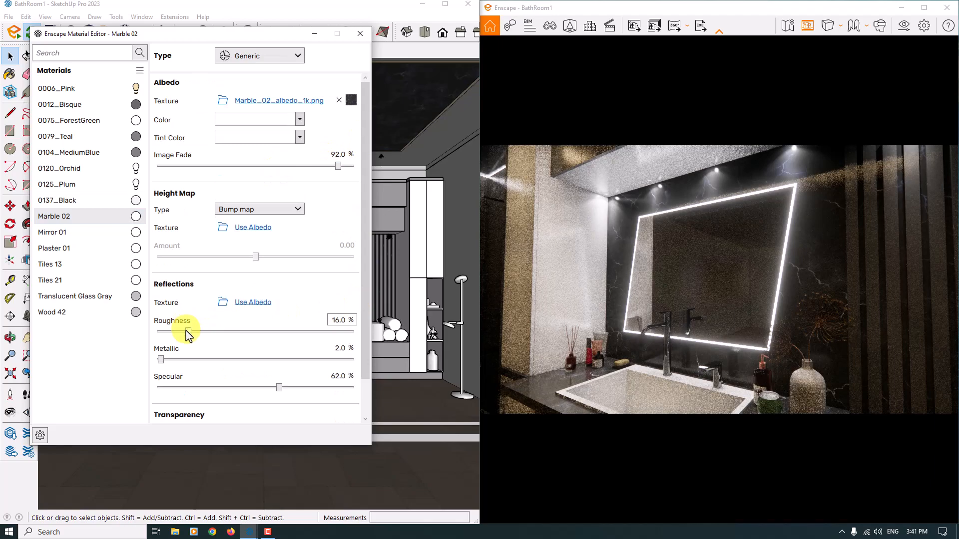
pyautogui.moveTo(189, 332); pyautogui.dragTo(264, 333)
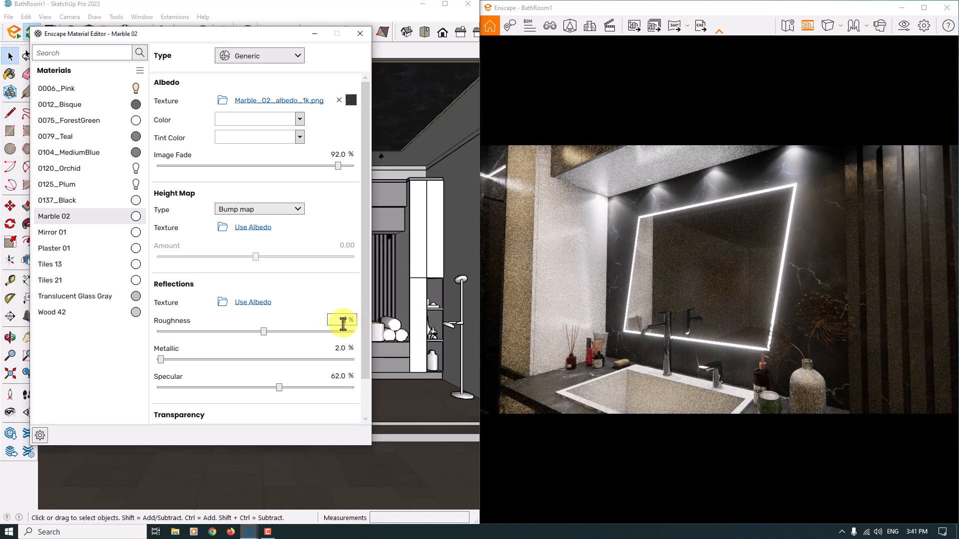
pyautogui.write('38')
pyautogui.press('Return')
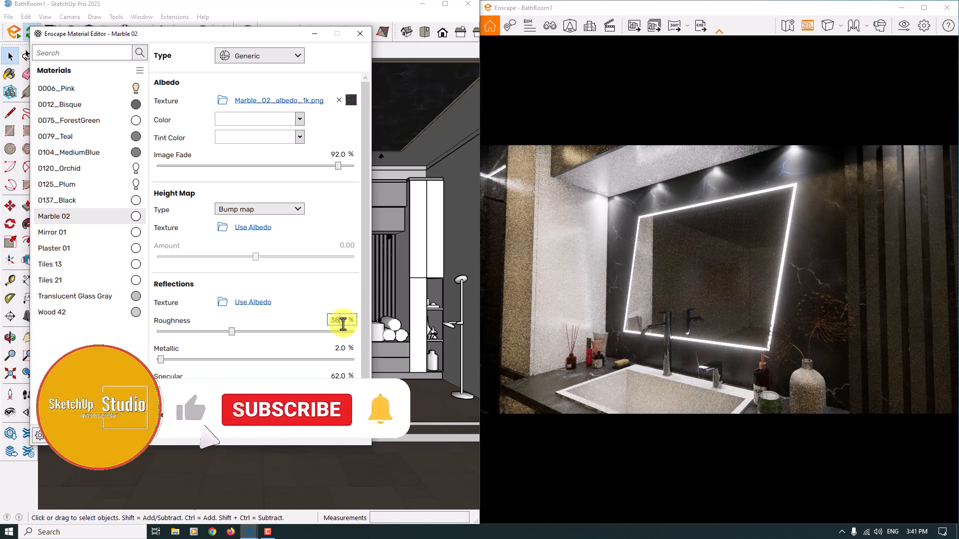
pyautogui.doubleClick(343, 321)
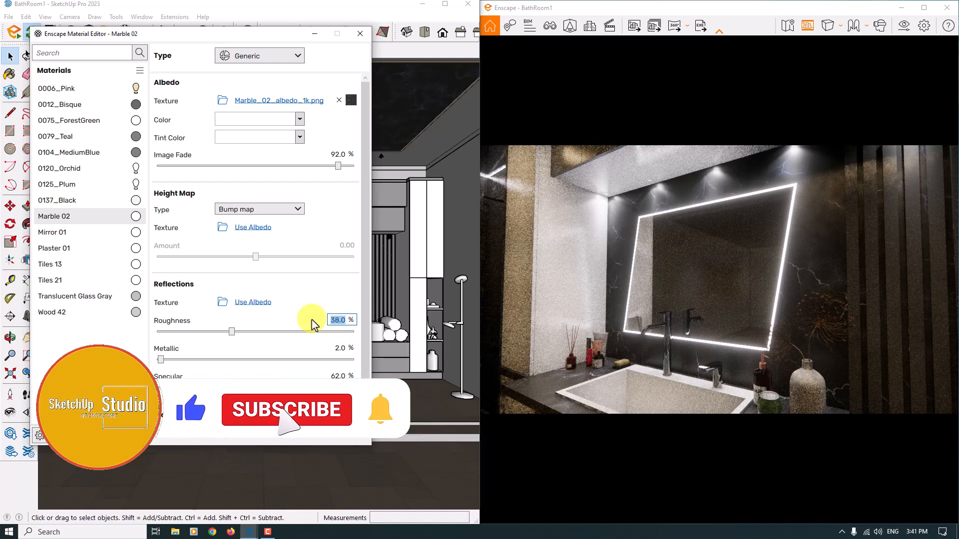
pyautogui.write('68')
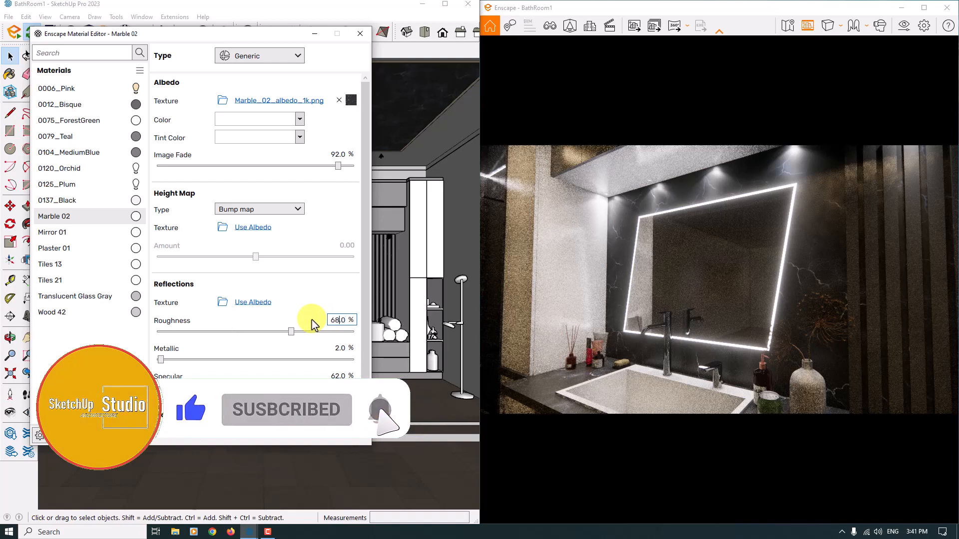
# Step: Return the Enscape render to the saved view 1 of BathRoom1 and close the view management
pyautogui.moveTo(653, 275); pyautogui.dragTo(638, 259)
pyautogui.press('s')
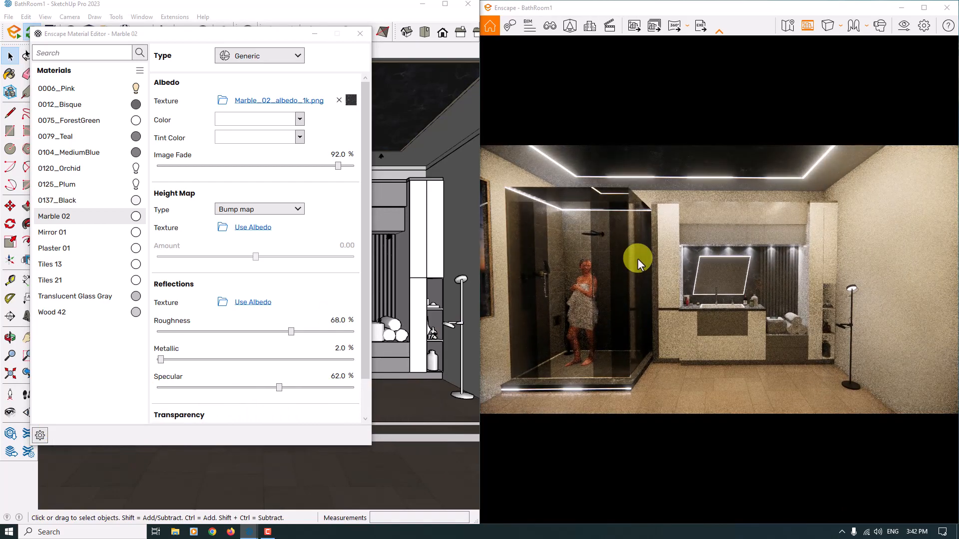
pyautogui.press('v')
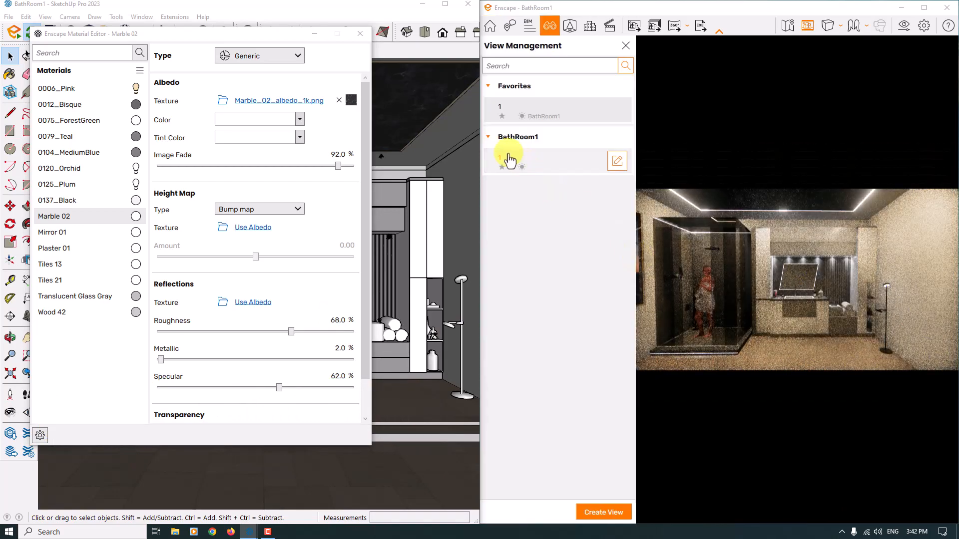
pyautogui.click(509, 160)
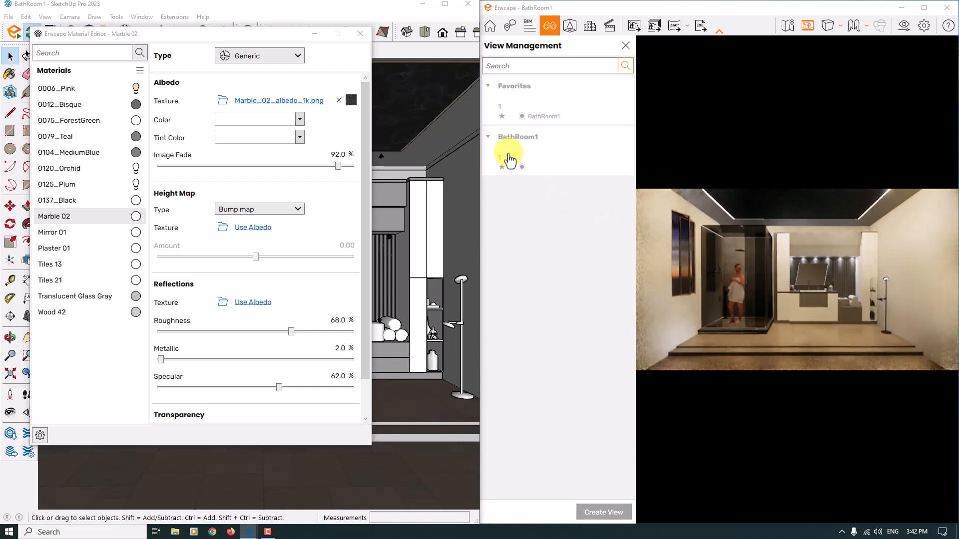
pyautogui.click(625, 46)
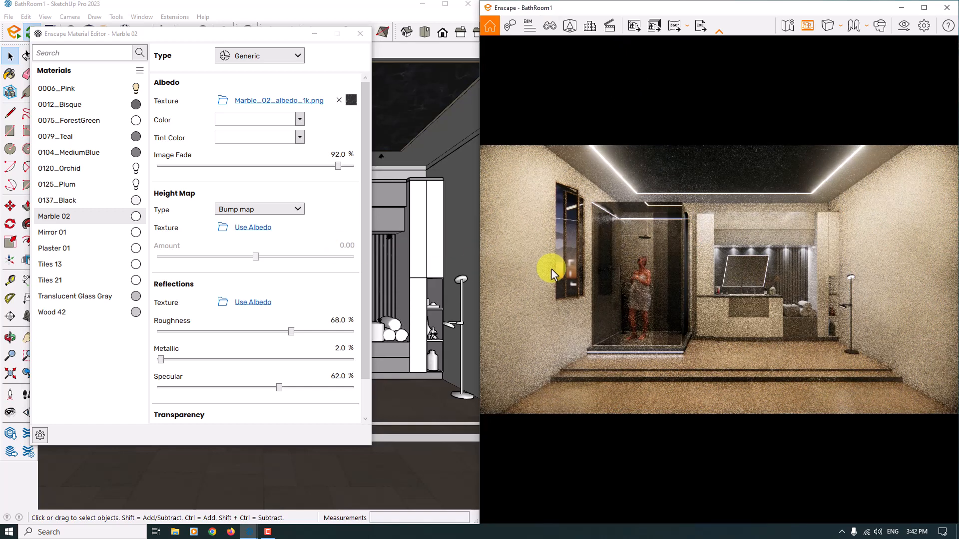
# Step: Close the Material Editor and check the render at full size before placing Enscape beside SketchUp again
pyautogui.click(360, 34)
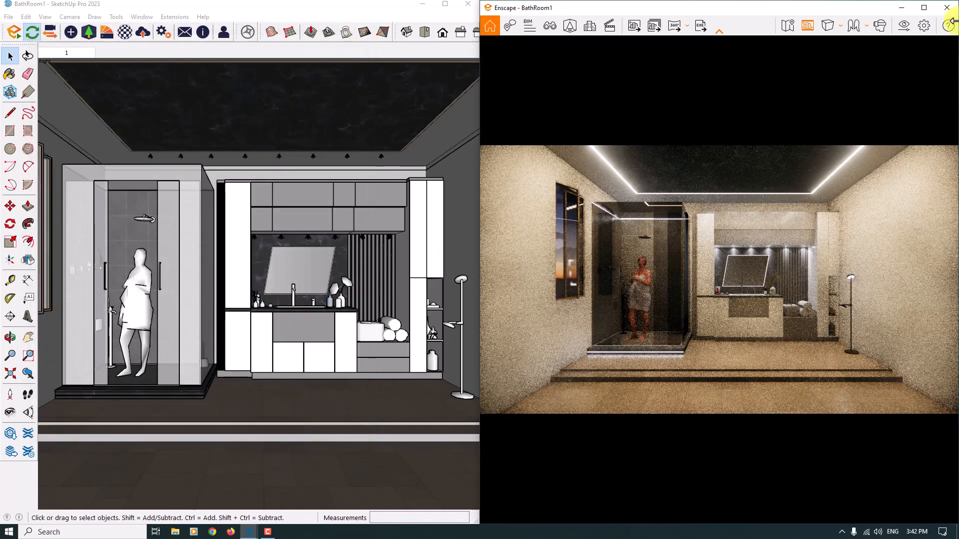
pyautogui.click(924, 8)
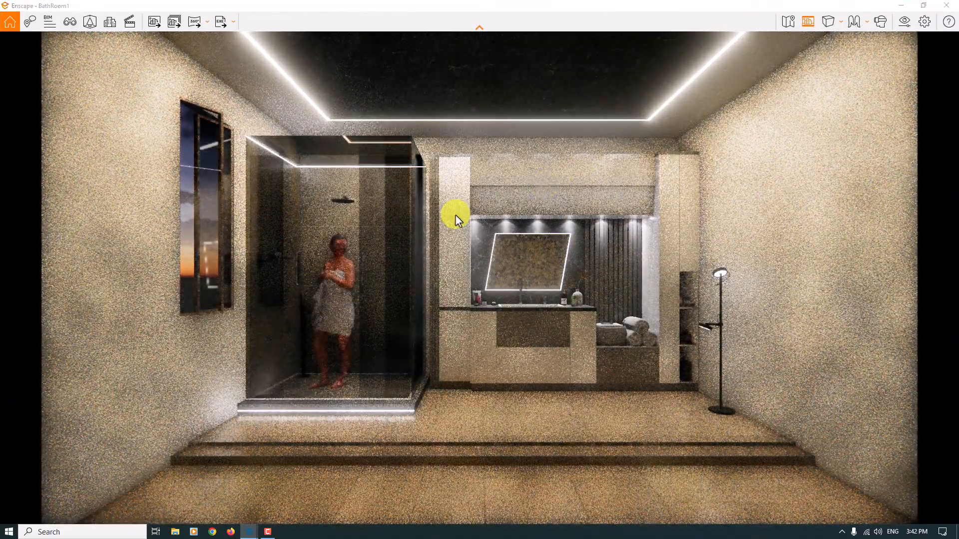
pyautogui.moveTo(558, 3); pyautogui.dragTo(958, 111)
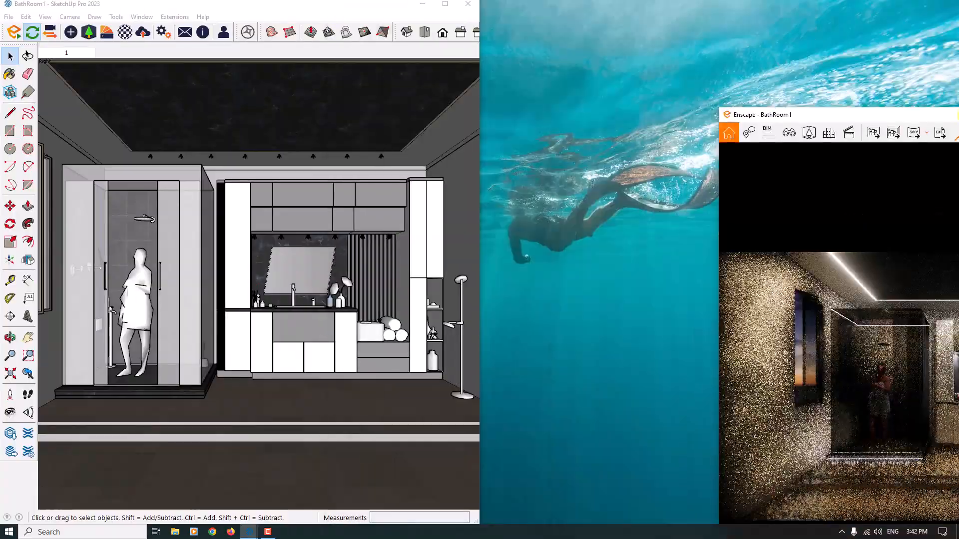
# Step: Set the luminous intensity of the IES spot lights along the ceiling above the cabinets to 46 cd
pyautogui.click(284, 125)
pyautogui.scroll(10, 259, 156)
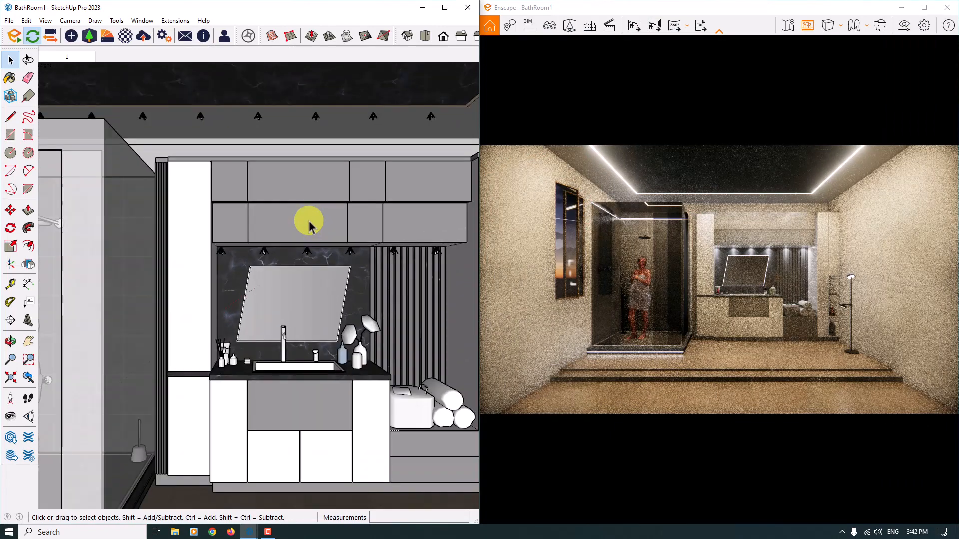
pyautogui.scroll(3, 229, 115)
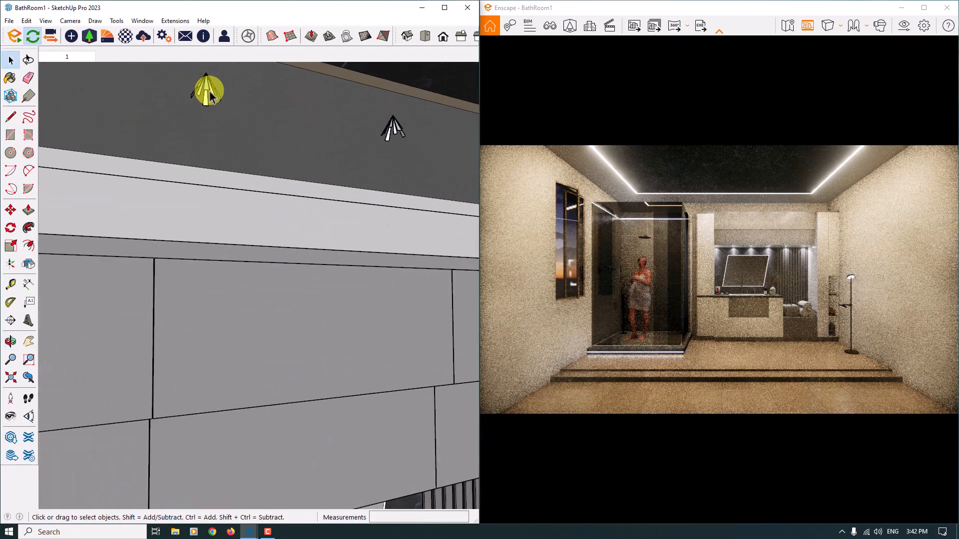
pyautogui.click(209, 93)
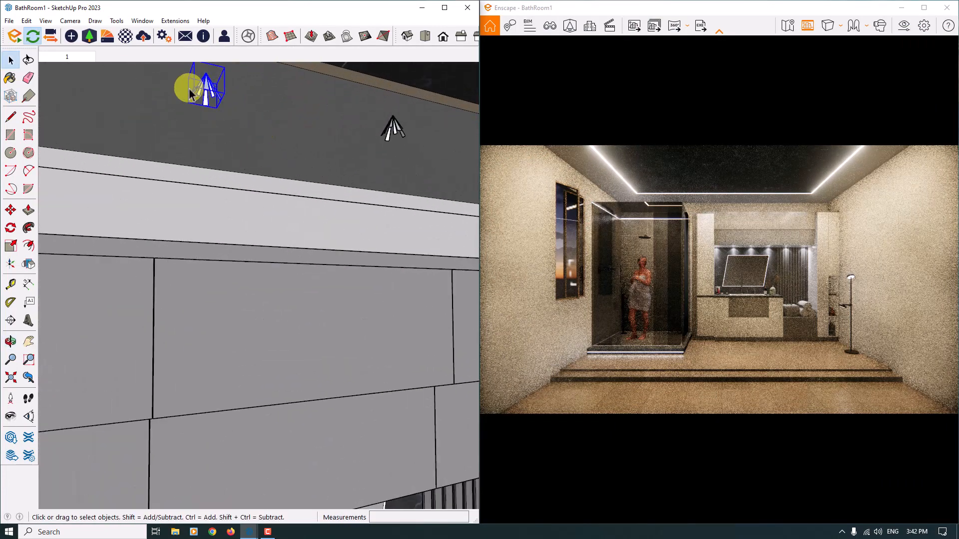
pyautogui.click(71, 36)
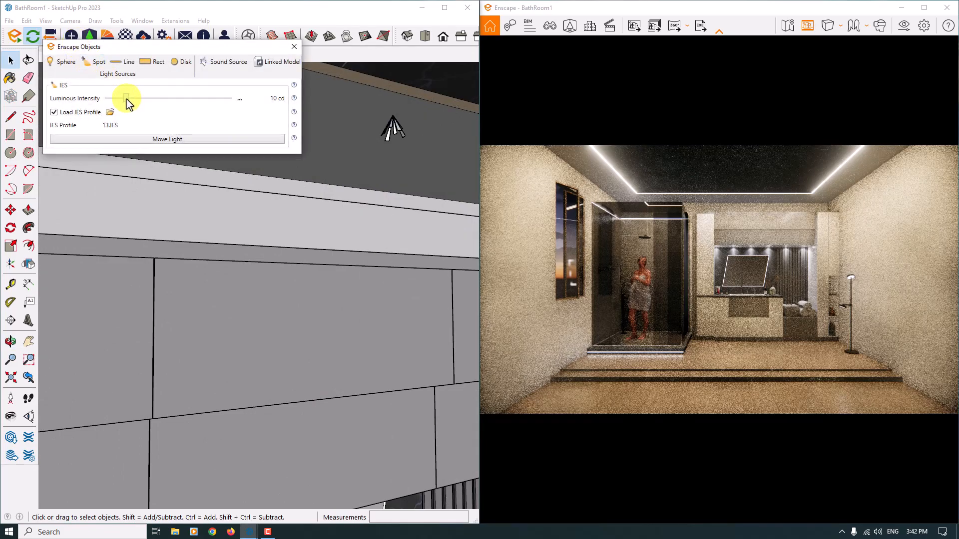
pyautogui.moveTo(129, 100); pyautogui.dragTo(152, 102)
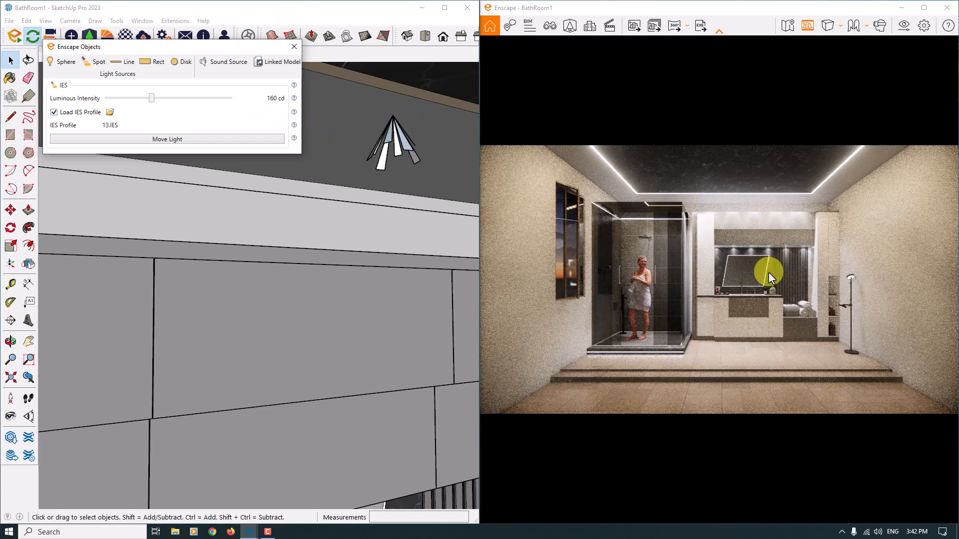
pyautogui.rightClick(240, 99)
pyautogui.click(250, 115)
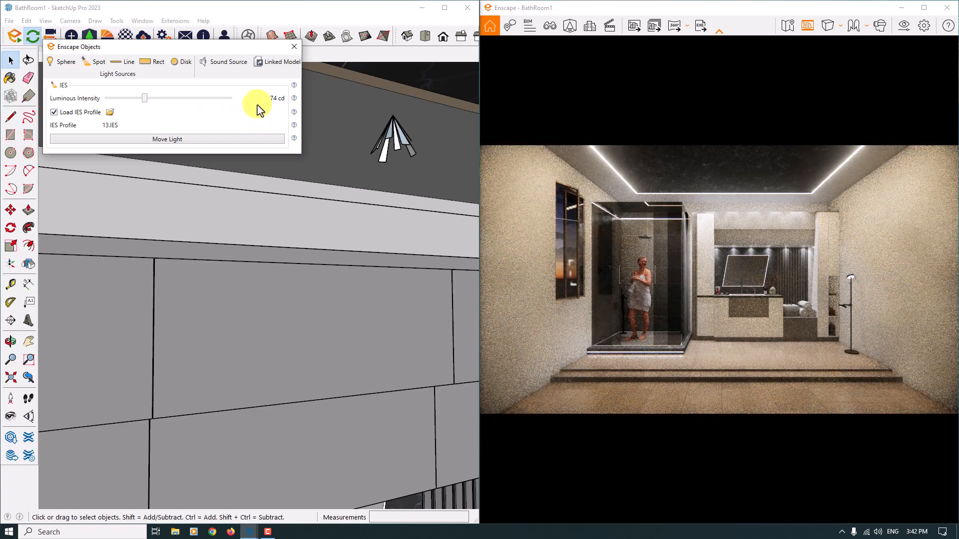
pyautogui.rightClick(240, 99)
pyautogui.click(247, 114)
pyautogui.write('46')
pyautogui.press('Return')
# Step: Set the luminous intensity of the IES spot lights above the vanity mirror to 10 cd and close the Enscape Objects dialog
pyautogui.moveTo(300, 230); pyautogui.dragTo(190, 234, button='middle')
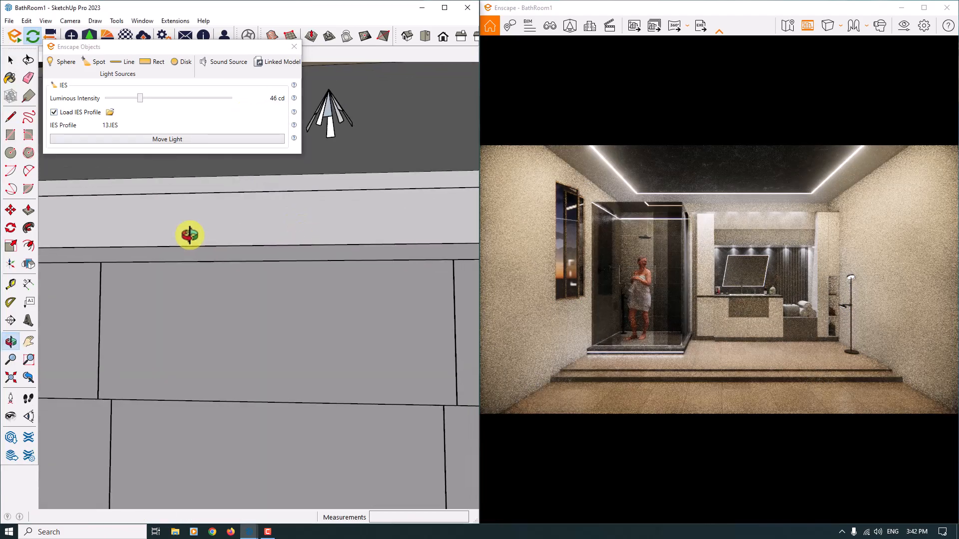
pyautogui.scroll(-5, 330, 187)
pyautogui.moveTo(338, 193)
pyautogui.mouseDown(button='middle')
pyautogui.moveTo(344, 302)
pyautogui.moveTo(315, 265)
pyautogui.mouseUp(button='middle')
pyautogui.scroll(4, 322, 263)
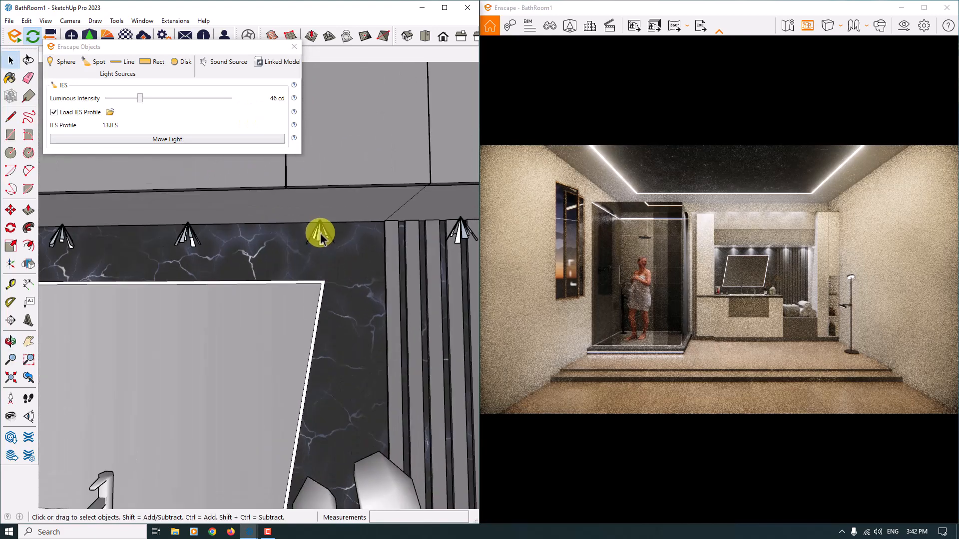
pyautogui.rightClick(237, 98)
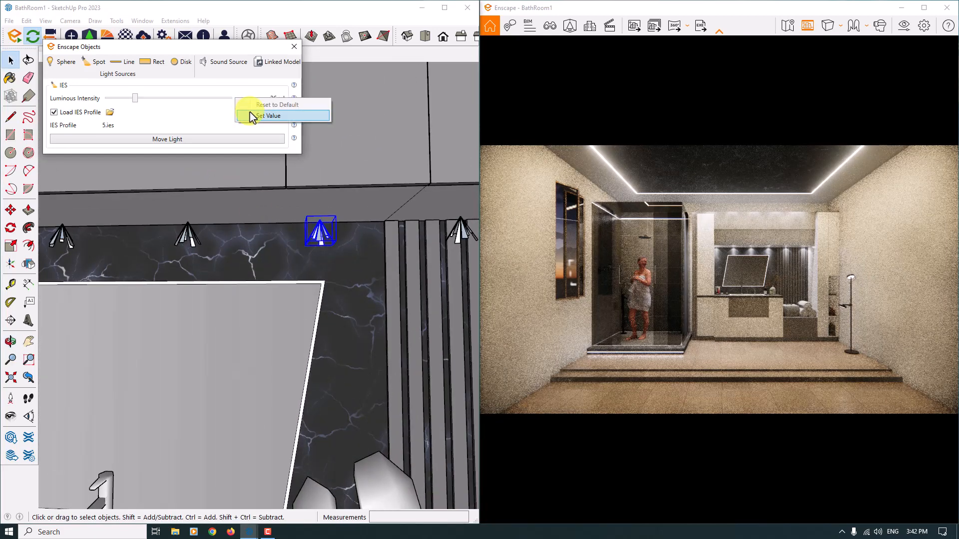
pyautogui.click(249, 112)
pyautogui.write('10')
pyautogui.press('Return')
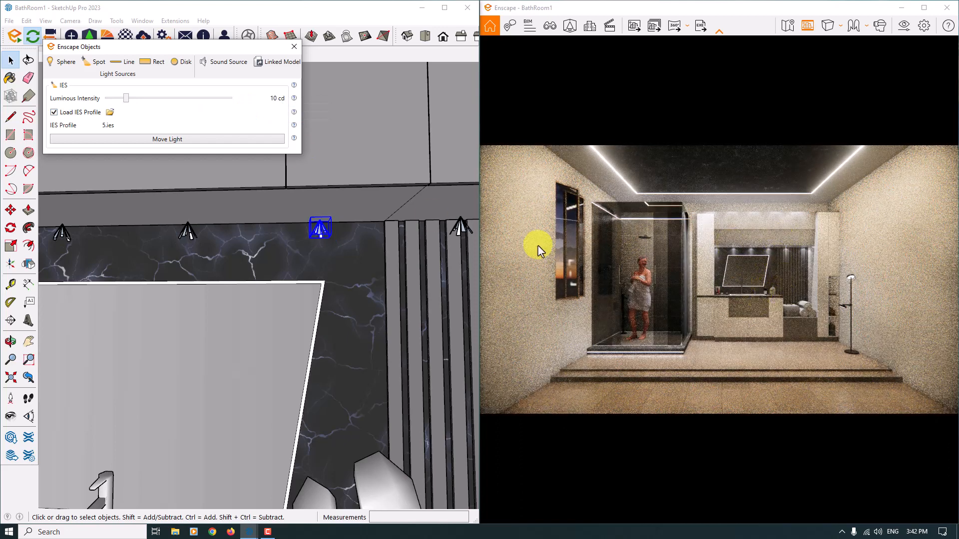
pyautogui.click(294, 47)
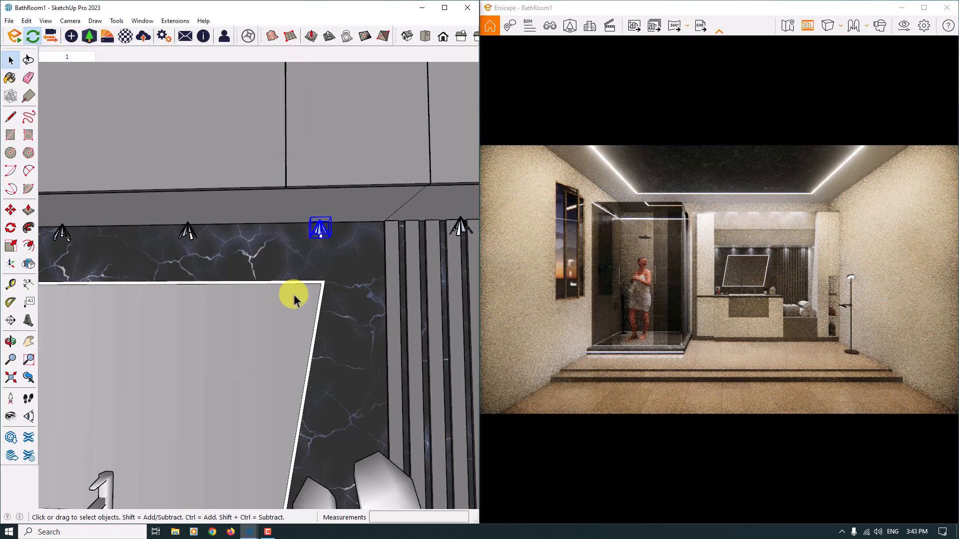
# Step: Pick 0007_MistyRose from the Colors-Named collection as the paint material
pyautogui.scroll(-3, 292, 296)
pyautogui.scroll(-2, 282, 250)
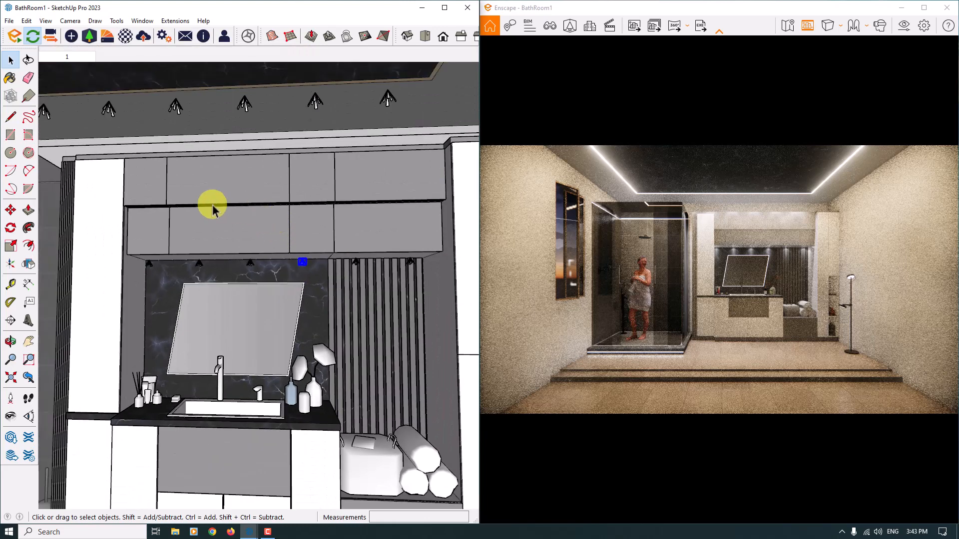
pyautogui.moveTo(212, 209)
pyautogui.mouseDown(button='middle')
pyautogui.moveTo(216, 227)
pyautogui.moveTo(173, 229)
pyautogui.mouseUp(button='middle')
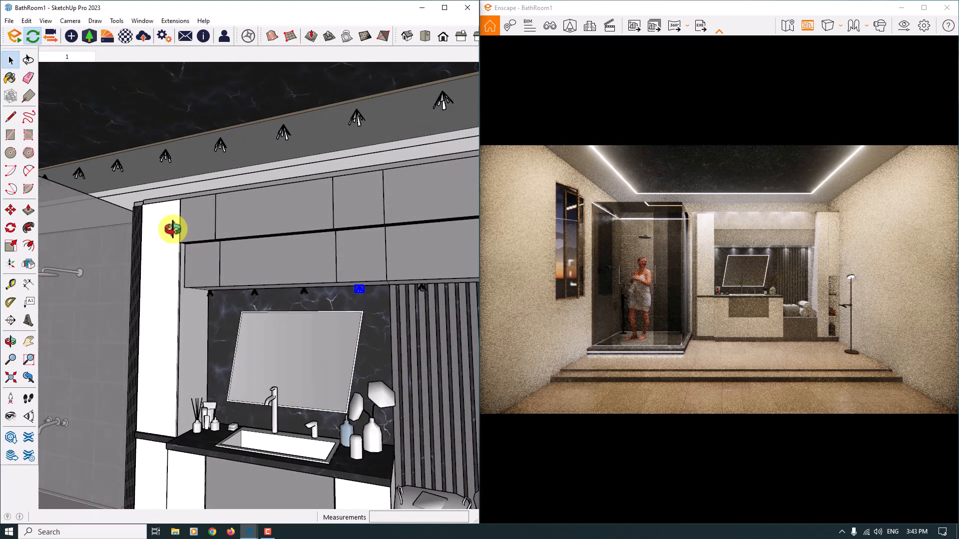
pyautogui.click(10, 85)
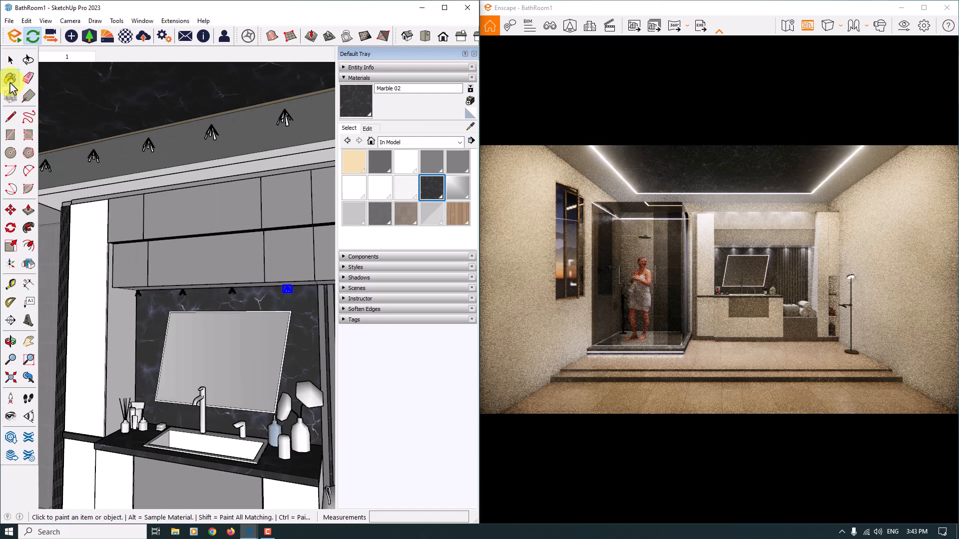
pyautogui.click(460, 143)
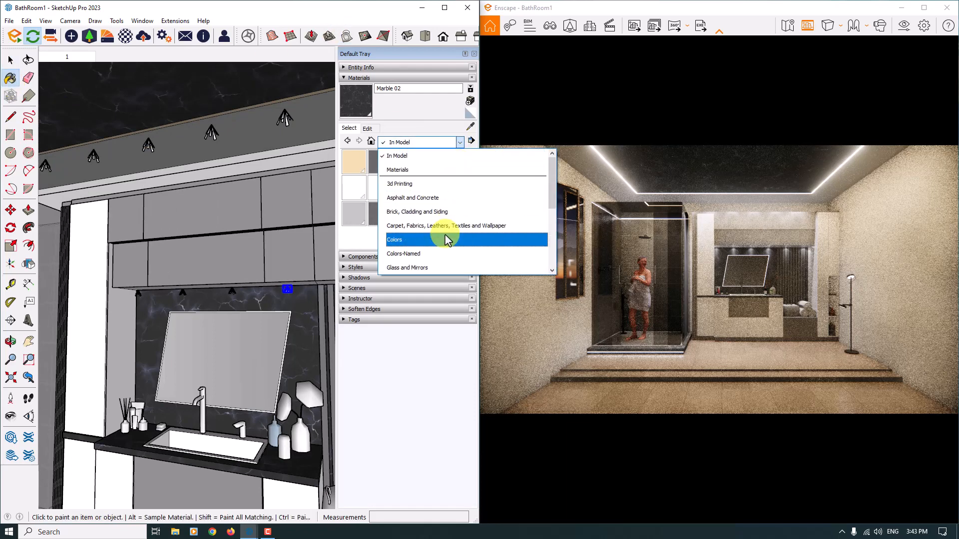
pyautogui.click(441, 255)
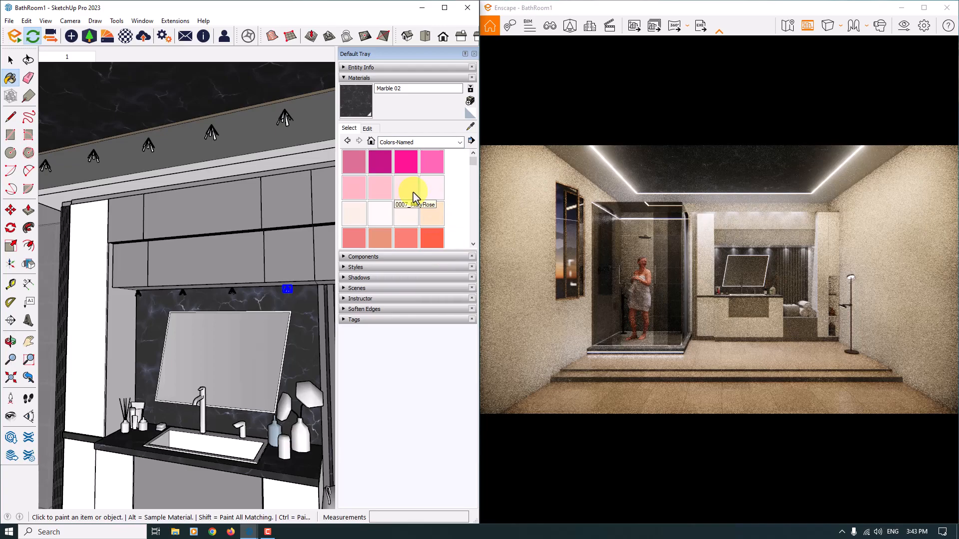
pyautogui.click(413, 197)
# Step: Paint the ceiling IES spot lights above the wall cabinets near the slatted panel with 0007_MistyRose
pyautogui.scroll(5, 282, 118)
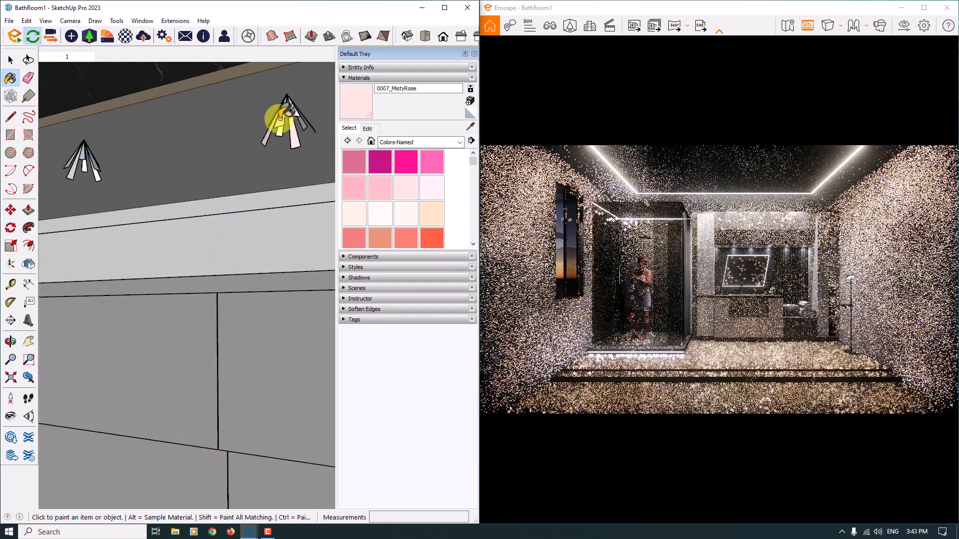
pyautogui.scroll(-8, 210, 184)
pyautogui.scroll(7, 328, 150)
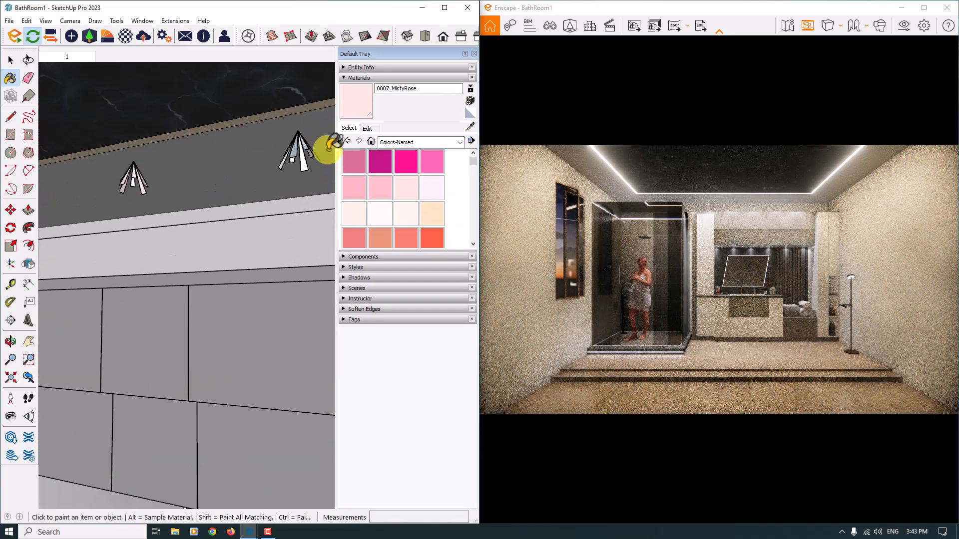
pyautogui.scroll(4, 330, 145)
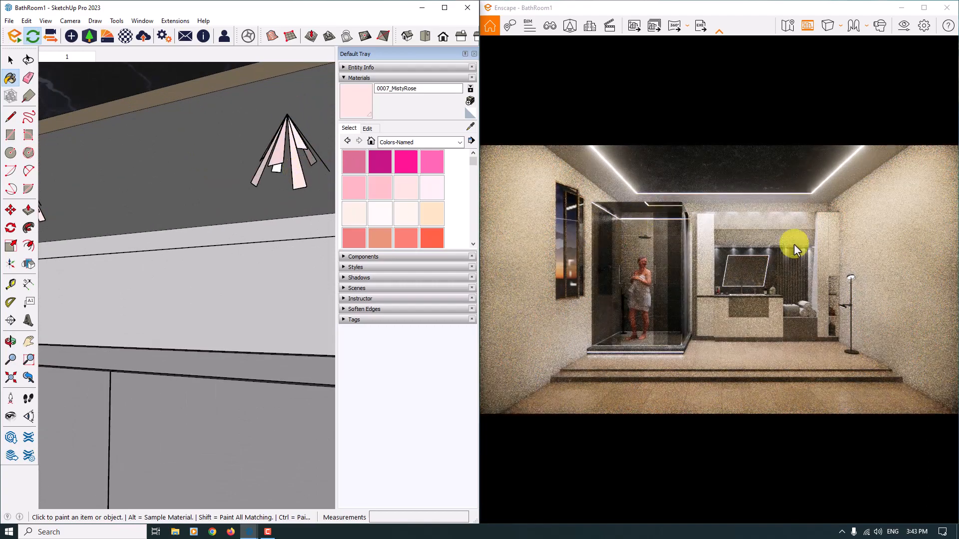
pyautogui.scroll(-6, 253, 196)
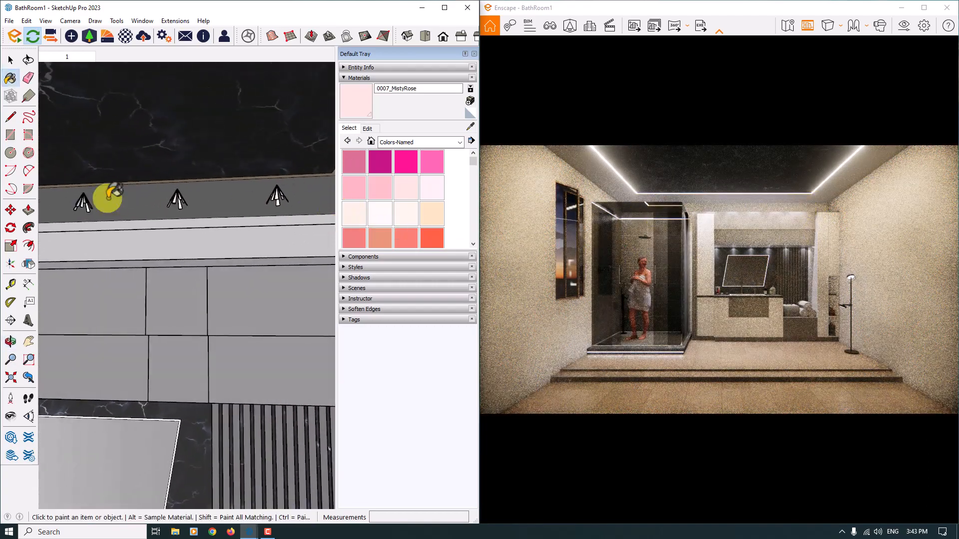
pyautogui.keyDown('shift'); pyautogui.moveTo(85, 205); pyautogui.dragTo(253, 191, button='middle'); pyautogui.keyUp('shift')
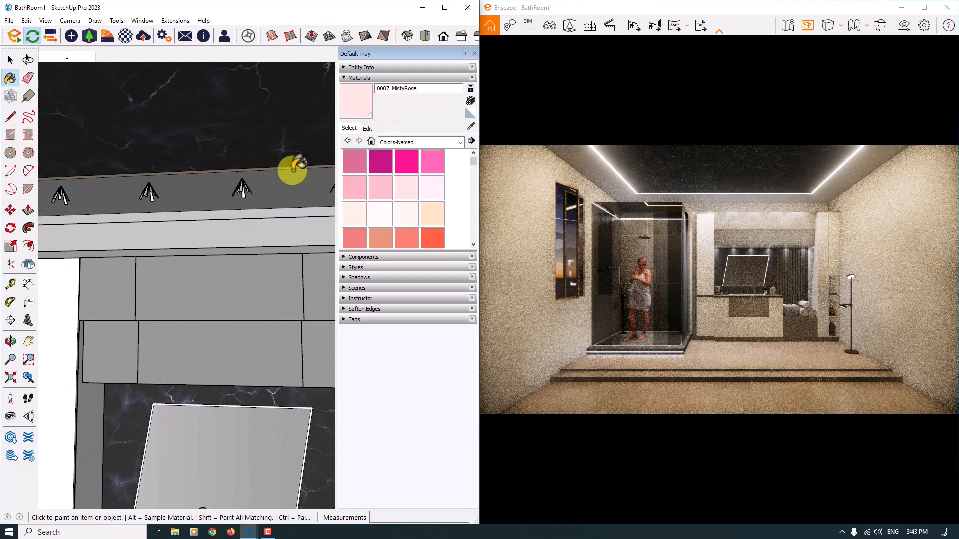
pyautogui.scroll(5, 238, 188)
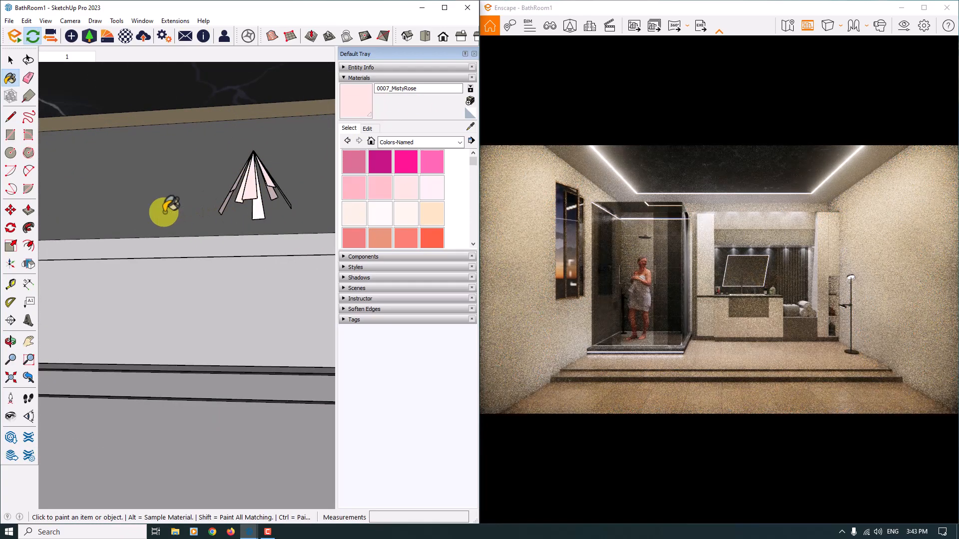
# Step: Apply 0007_MistyRose to the ceiling IES spot lights from the mirror cabinets across to the tall white cabinet
pyautogui.scroll(-4, 165, 209)
pyautogui.scroll(2, 321, 204)
pyautogui.scroll(-2, 320, 207)
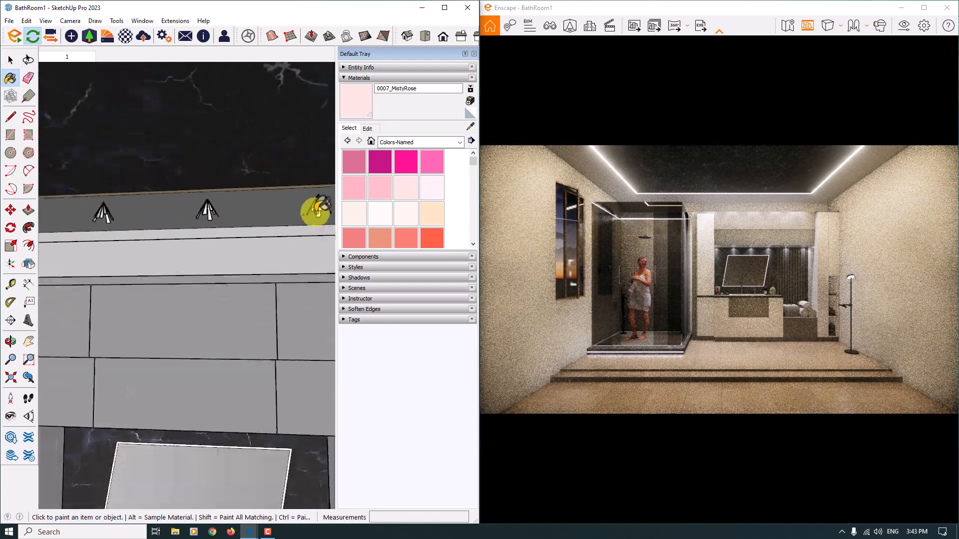
pyautogui.scroll(2, 118, 215)
pyautogui.scroll(3, 186, 202)
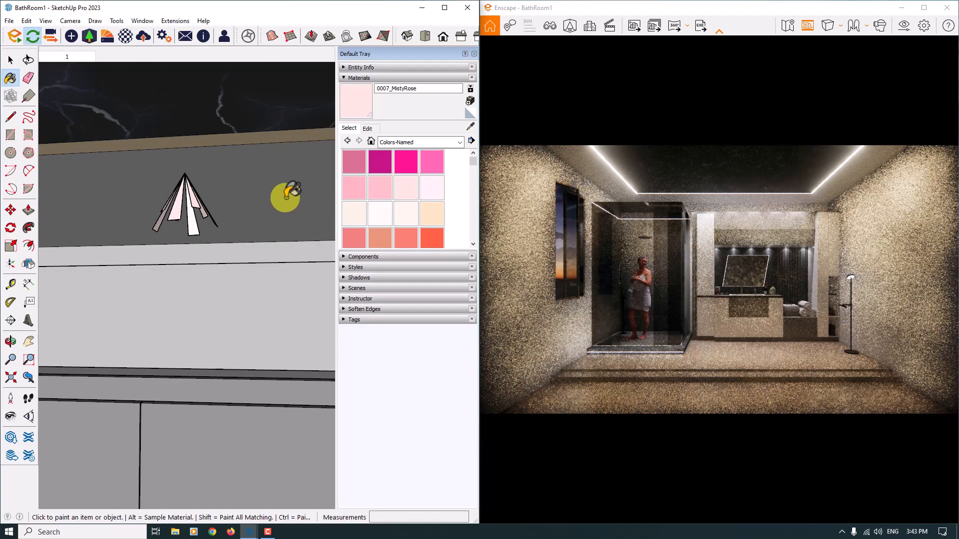
pyautogui.scroll(-3, 285, 197)
pyautogui.scroll(-2, 128, 193)
pyautogui.scroll(2, 70, 212)
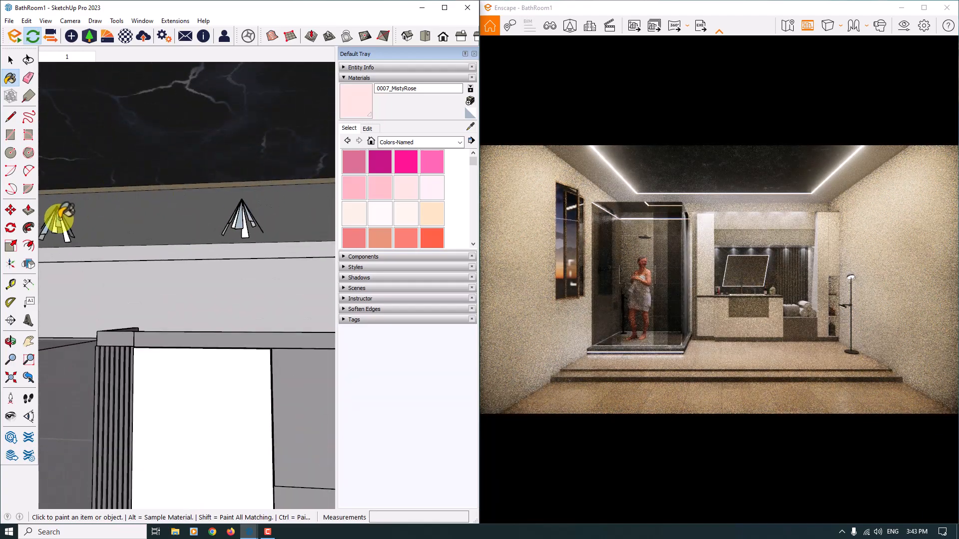
pyautogui.scroll(2, 244, 216)
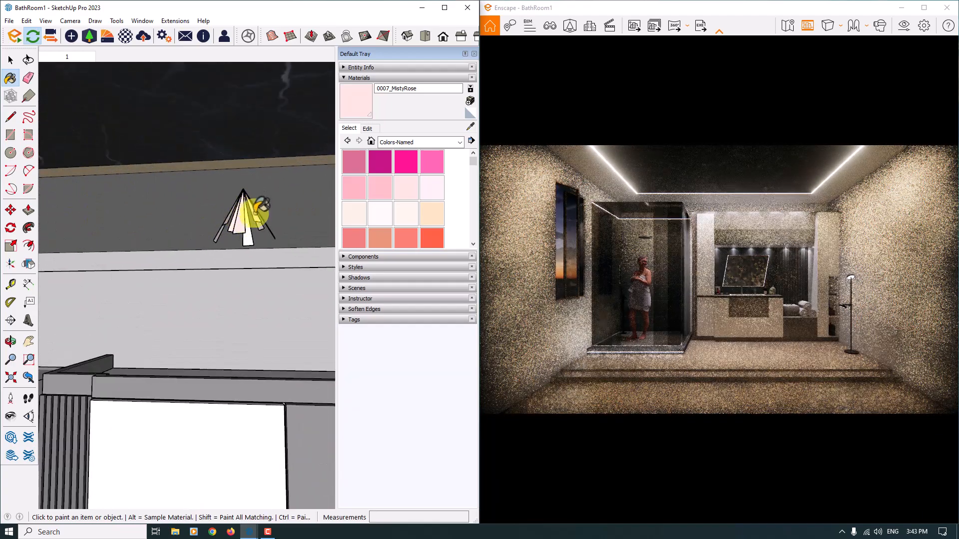
# Step: Color the remaining ceiling IES spot lights at the shower end of the row with 0007_MistyRose
pyautogui.scroll(-4, 257, 212)
pyautogui.scroll(5, 139, 199)
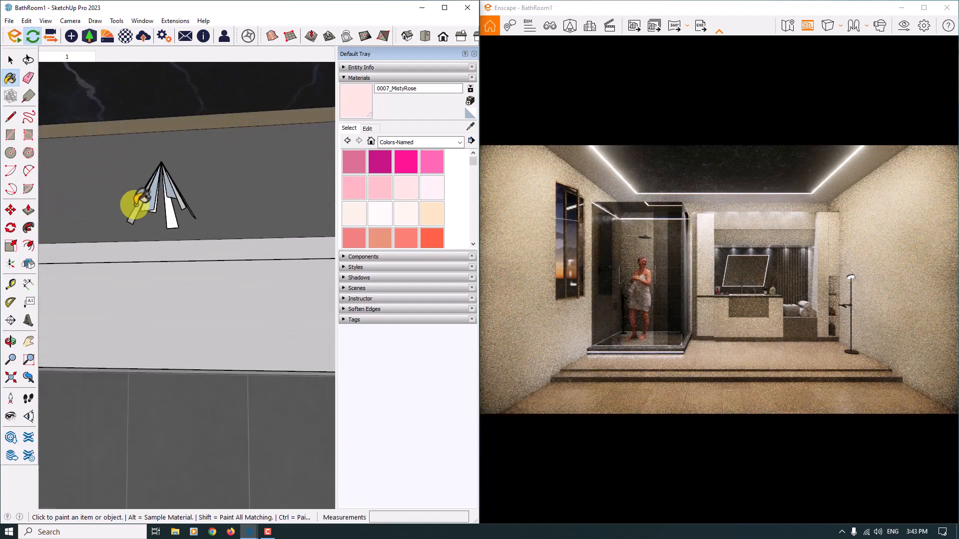
pyautogui.click(143, 197)
pyautogui.scroll(-1, 94, 216)
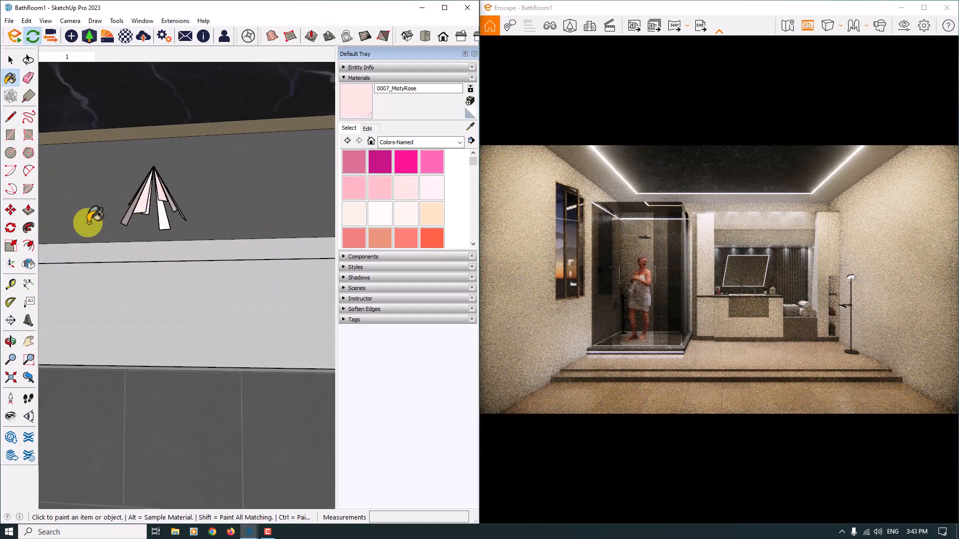
pyautogui.scroll(-2, 91, 219)
pyautogui.scroll(2, 229, 205)
pyautogui.click(231, 202)
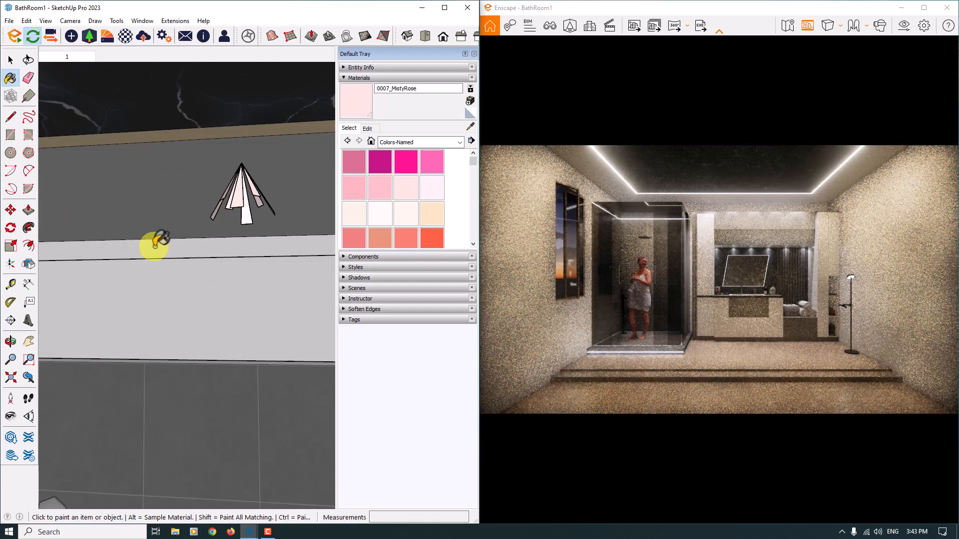
pyautogui.scroll(-6, 154, 246)
pyautogui.moveTo(307, 298)
pyautogui.keyDown('shift'); pyautogui.mouseDown(button='middle')
pyautogui.moveTo(64, 260)
pyautogui.moveTo(105, 247)
pyautogui.mouseUp(button='middle'); pyautogui.keyUp('shift')
pyautogui.scroll(3, 227, 212)
pyautogui.moveTo(232, 215)
pyautogui.keyDown('shift'); pyautogui.mouseDown(button='middle')
pyautogui.moveTo(347, 223)
pyautogui.moveTo(322, 232)
pyautogui.mouseUp(button='middle'); pyautogui.keyUp('shift')
# Step: Edit the 0007_MistyRose color to RGB 255, 206, 189 and close the Default Tray
pyautogui.click(367, 129)
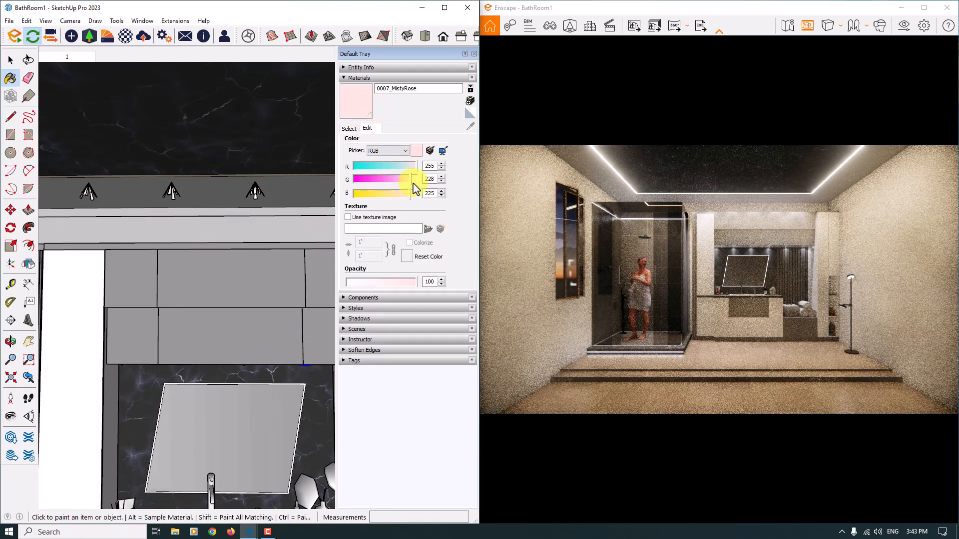
pyautogui.moveTo(409, 194); pyautogui.dragTo(402, 193)
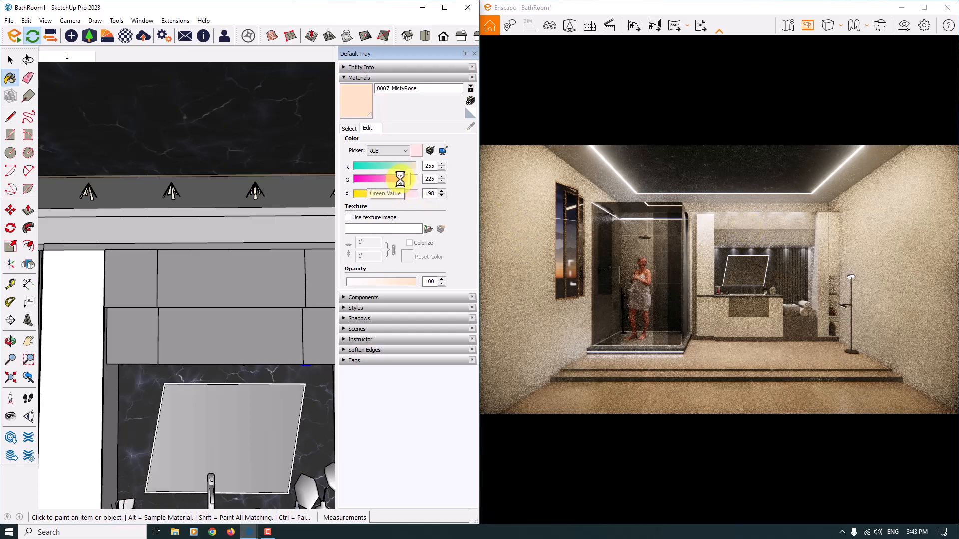
pyautogui.moveTo(400, 179); pyautogui.dragTo(370, 179)
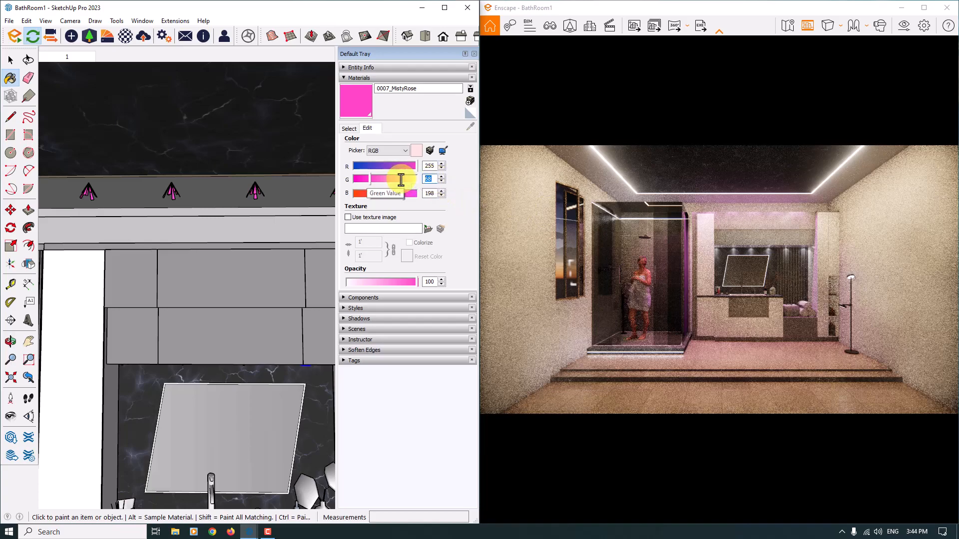
pyautogui.moveTo(401, 180); pyautogui.dragTo(400, 196)
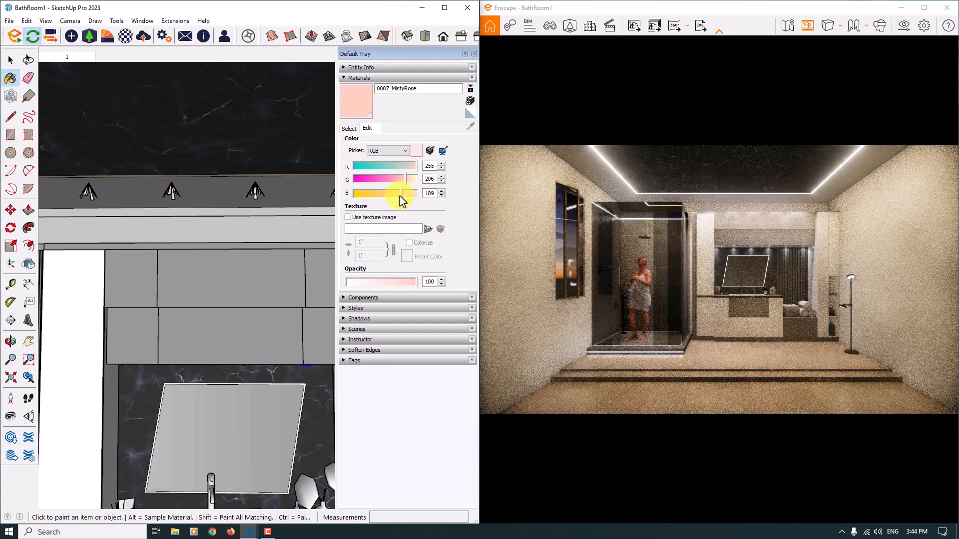
pyautogui.click(474, 53)
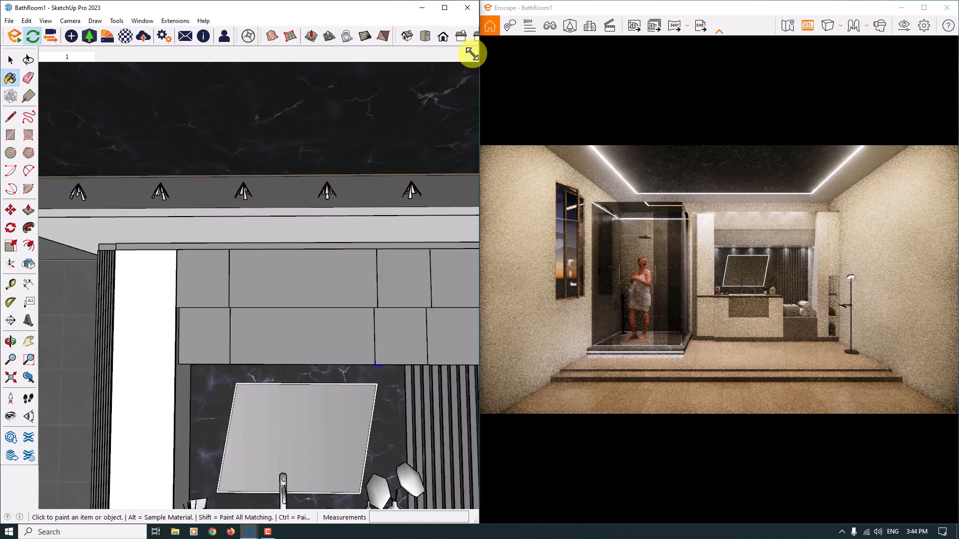
# Step: Copy the IES spot light above the slatted panel to the ceiling of the upper open shelf compartment, about 111 cm away
pyautogui.moveTo(407, 182)
pyautogui.mouseDown(button='middle')
pyautogui.moveTo(300, 207)
pyautogui.moveTo(381, 336)
pyautogui.moveTo(356, 230)
pyautogui.moveTo(379, 209)
pyautogui.mouseUp(button='middle')
pyautogui.scroll(6, 284, 162)
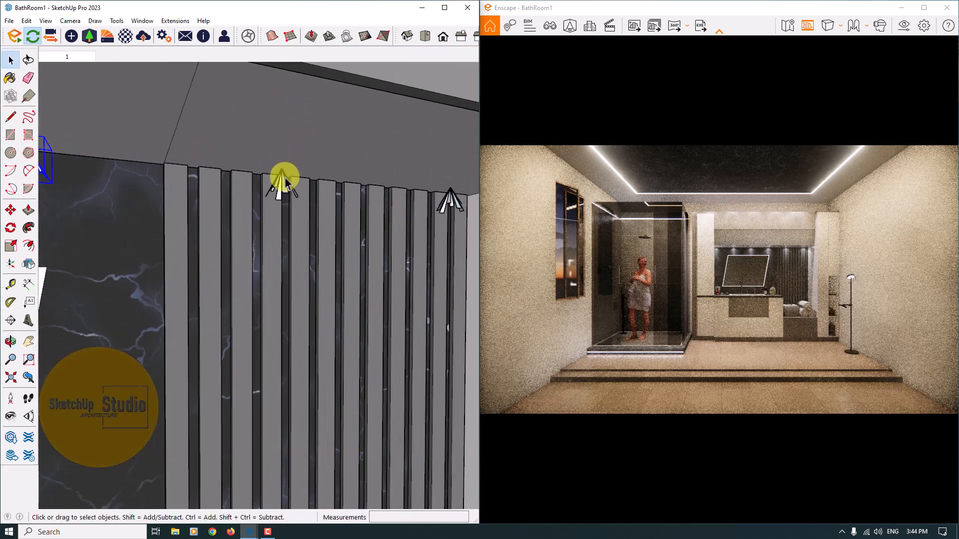
pyautogui.click(283, 180)
pyautogui.click(11, 213)
pyautogui.press('ctrl')
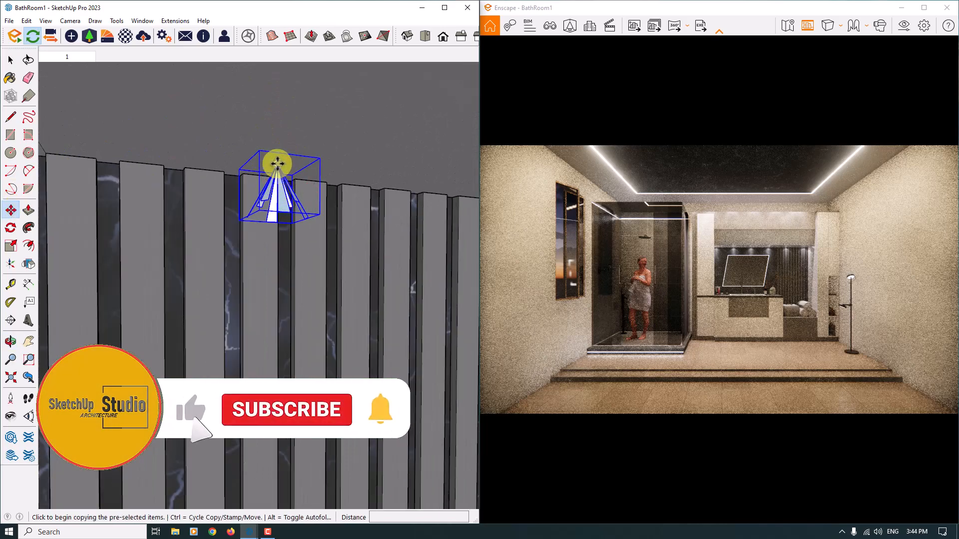
pyautogui.click(281, 172)
pyautogui.scroll(-5, 257, 171)
pyautogui.moveTo(308, 207)
pyautogui.mouseDown(button='middle')
pyautogui.moveTo(175, 159)
pyautogui.moveTo(172, 127)
pyautogui.mouseUp(button='middle')
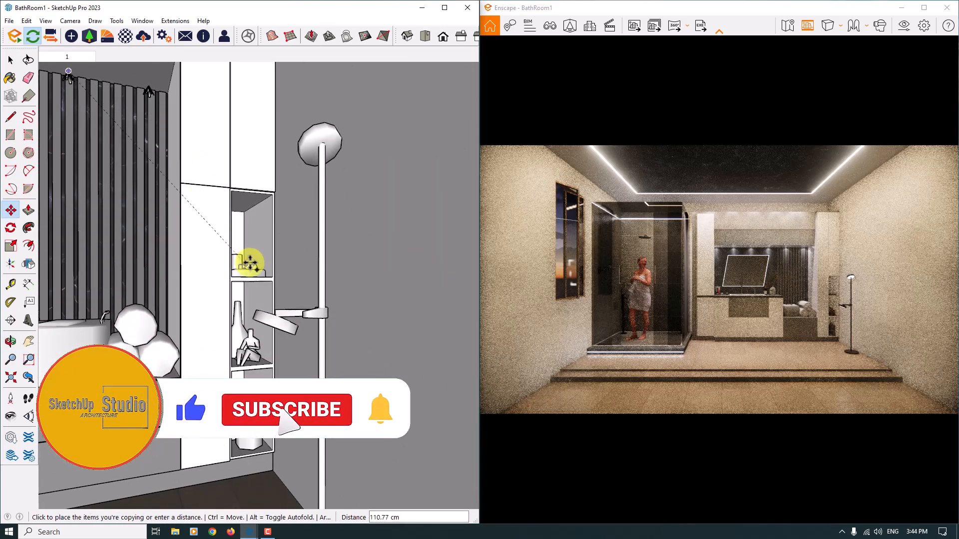
pyautogui.scroll(4, 250, 263)
pyautogui.moveTo(251, 250); pyautogui.dragTo(218, 179, button='middle')
pyautogui.scroll(3, 227, 160)
pyautogui.click(229, 163)
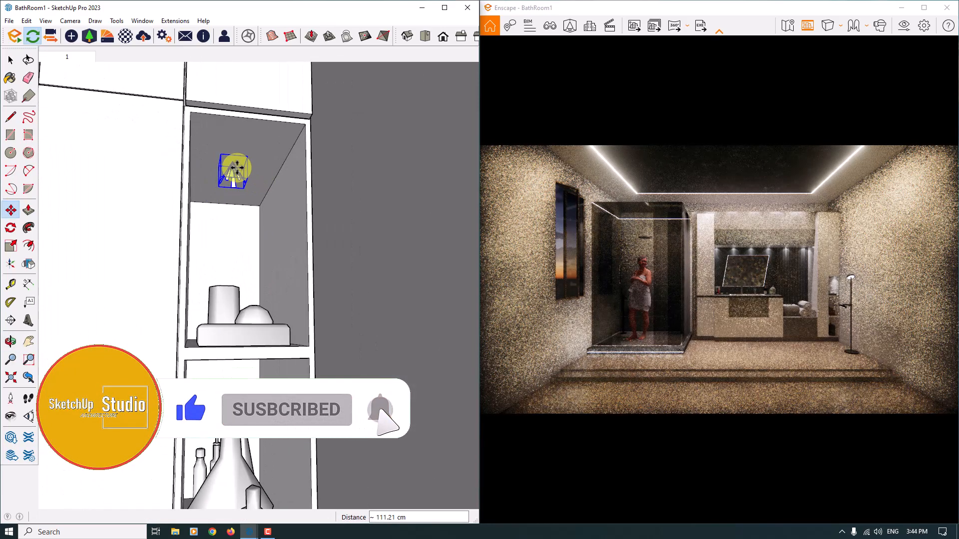
# Step: Copy the shelf spot light down into each of the next two open compartments at 42.75 cm spacing
pyautogui.press('ctrl')
pyautogui.click(234, 163)
pyautogui.scroll(2, 253, 366)
pyautogui.keyDown('shift'); pyautogui.moveTo(246, 410); pyautogui.dragTo(271, 234, button='middle'); pyautogui.keyUp('shift')
pyautogui.click(266, 144)
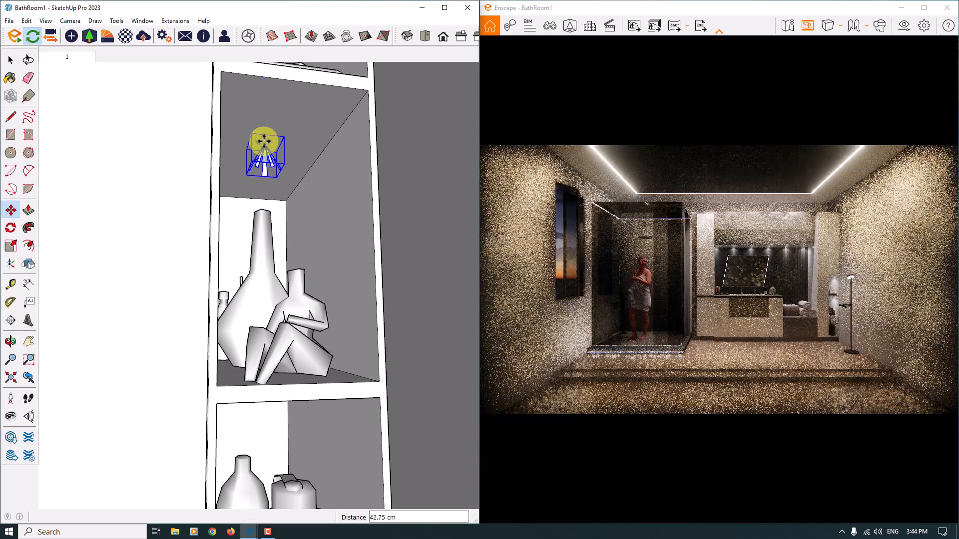
pyautogui.press('ctrl')
pyautogui.click(265, 144)
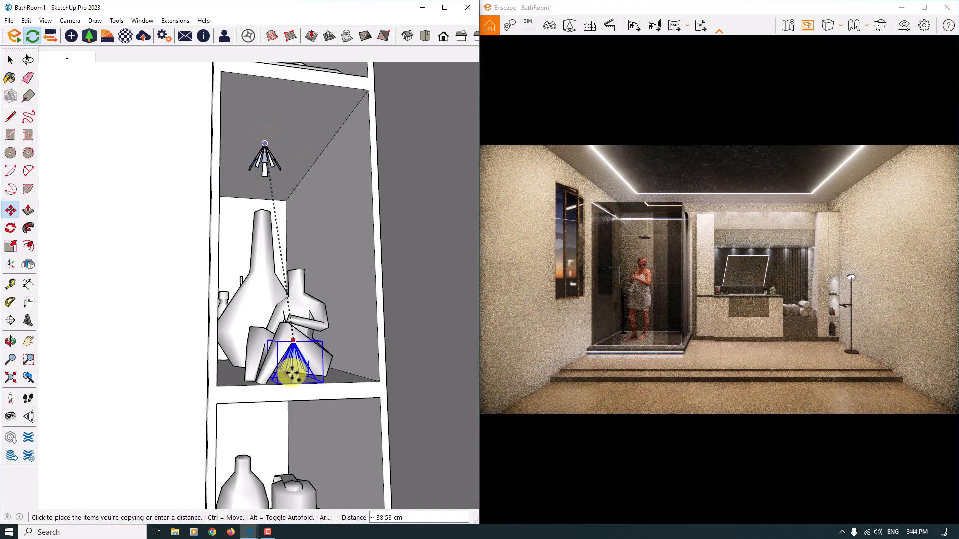
pyautogui.keyDown('shift'); pyautogui.moveTo(291, 370); pyautogui.dragTo(299, 212, button='middle'); pyautogui.keyUp('shift')
pyautogui.click(272, 233)
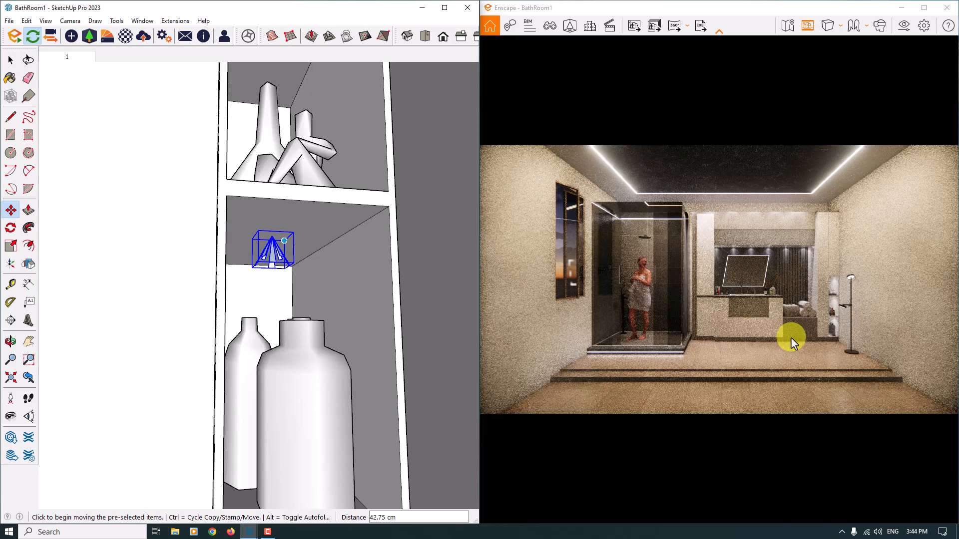
# Step: Close the Enscape render window, maximize SketchUp and leave the Move command
pyautogui.click(947, 8)
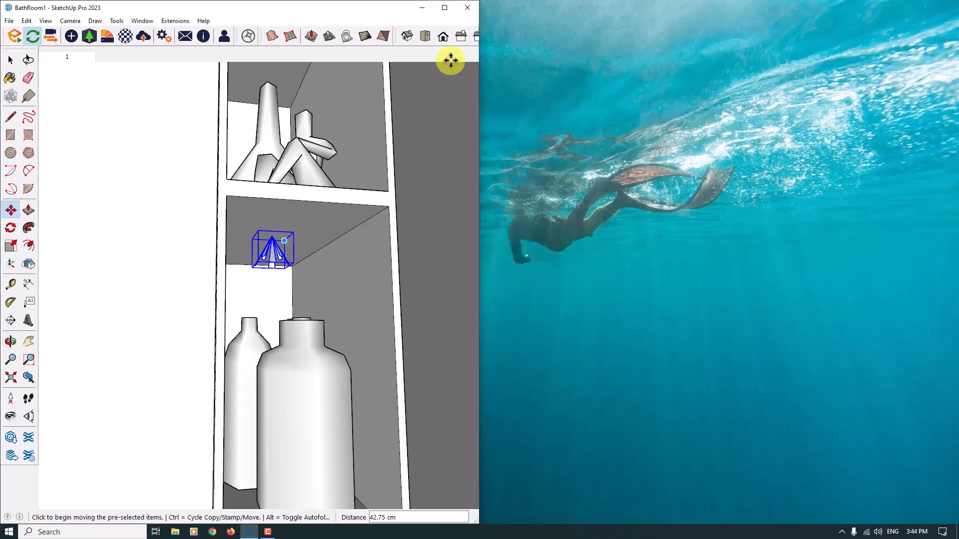
pyautogui.click(444, 7)
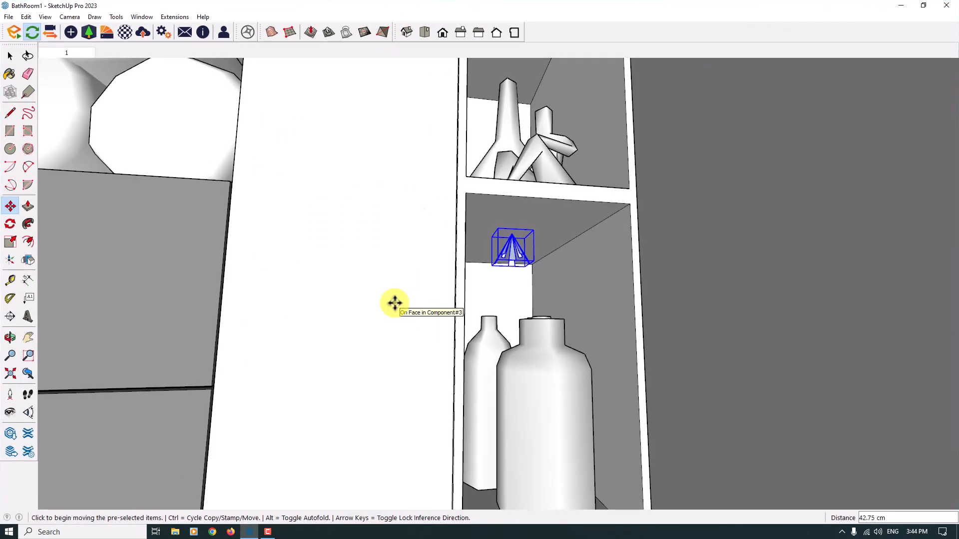
pyautogui.press('space')
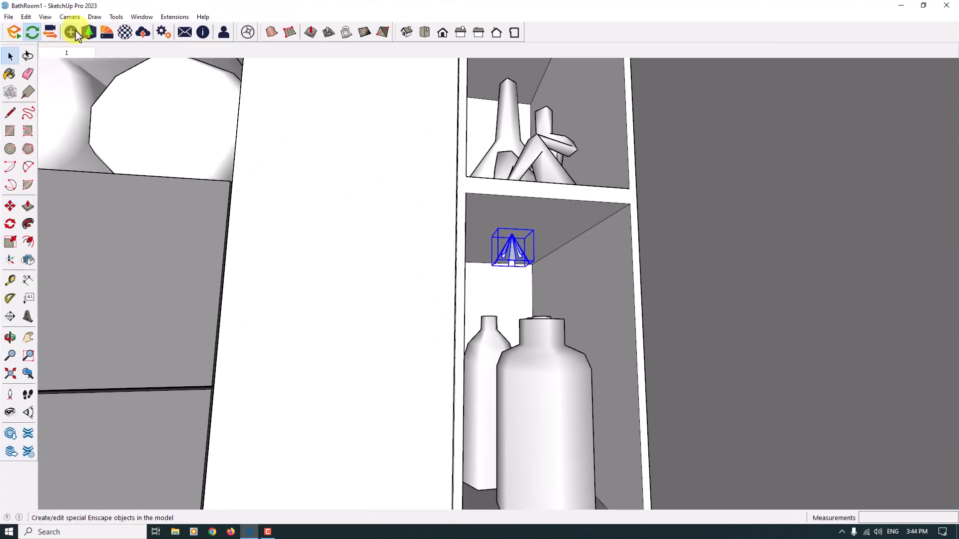
# Step: Place an Enscape sphere light on the blank wall at the end of the room beyond the floor lamp
pyautogui.click(71, 32)
pyautogui.moveTo(344, 247); pyautogui.dragTo(610, 358, button='middle')
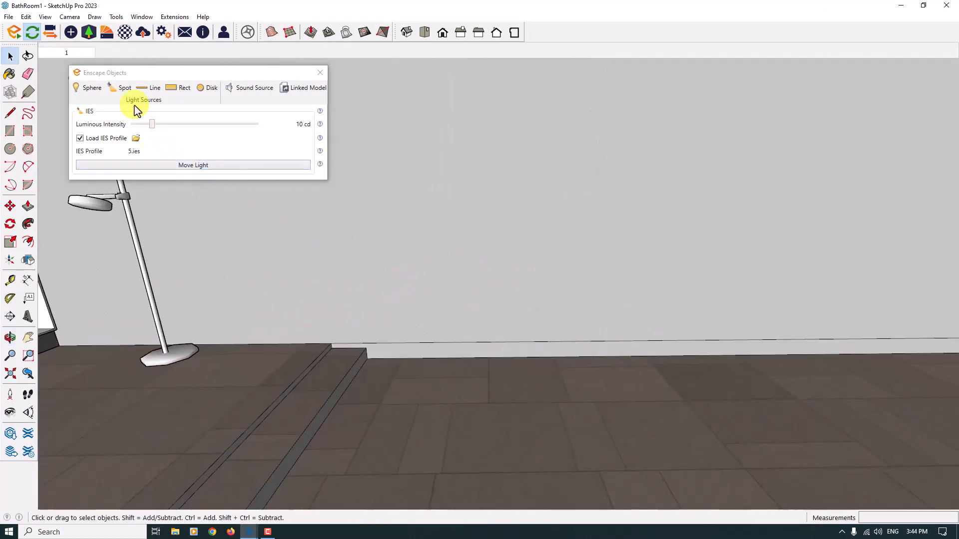
pyautogui.click(88, 88)
pyautogui.click(570, 146)
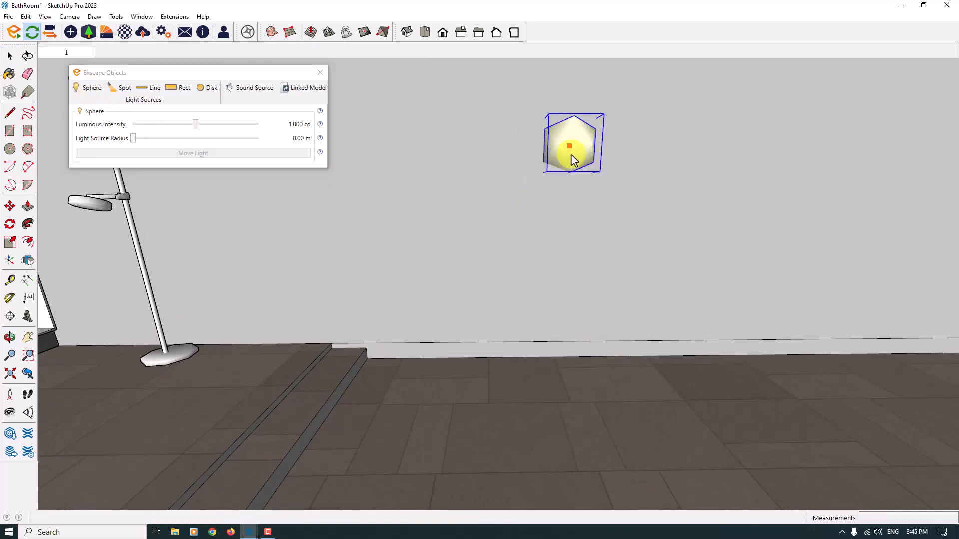
# Step: Set the sphere light's luminous intensity to 150 cd and close the Enscape Objects window
pyautogui.rightClick(263, 129)
pyautogui.click(274, 140)
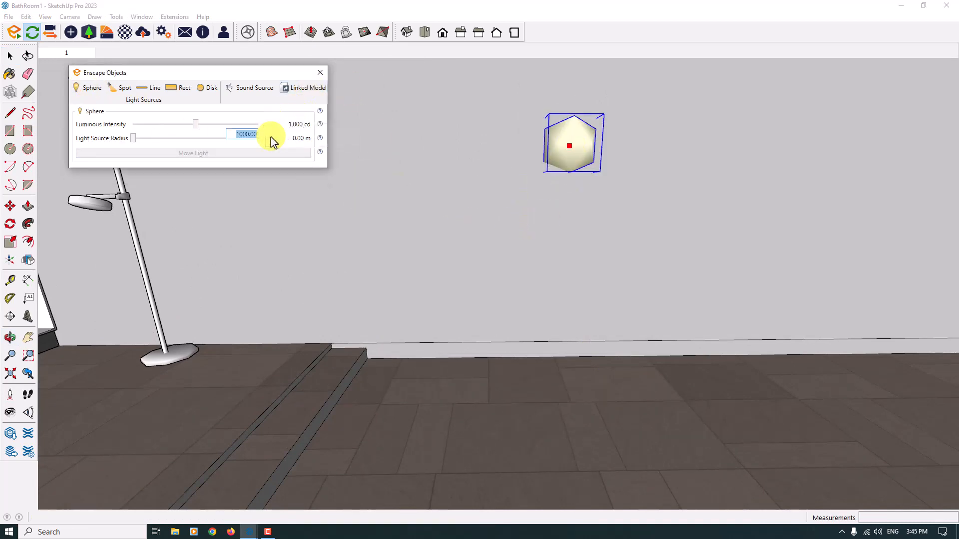
pyautogui.write('150')
pyautogui.press('Return')
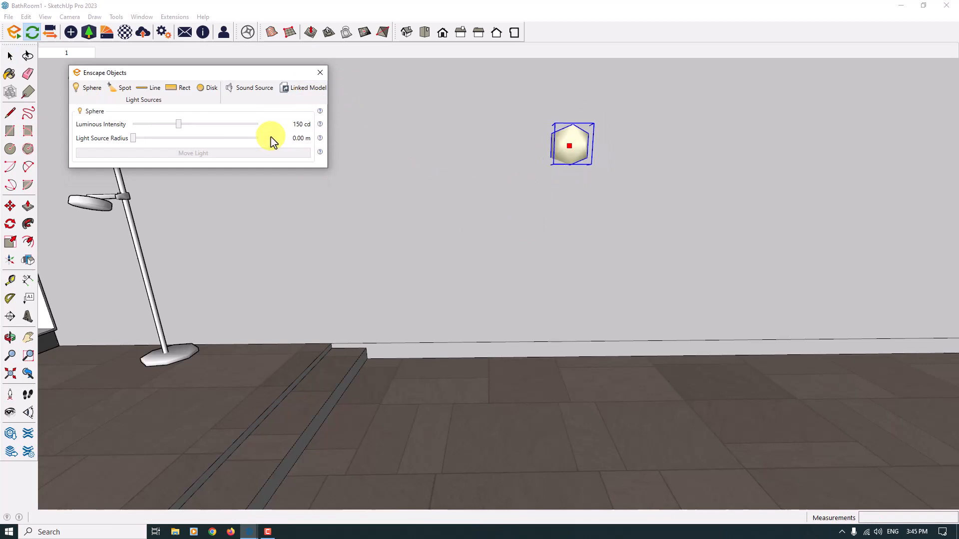
pyautogui.click(318, 75)
# Step: Move the sphere light about 369 cm to just below the ceiling near the room's rear corner
pyautogui.click(10, 206)
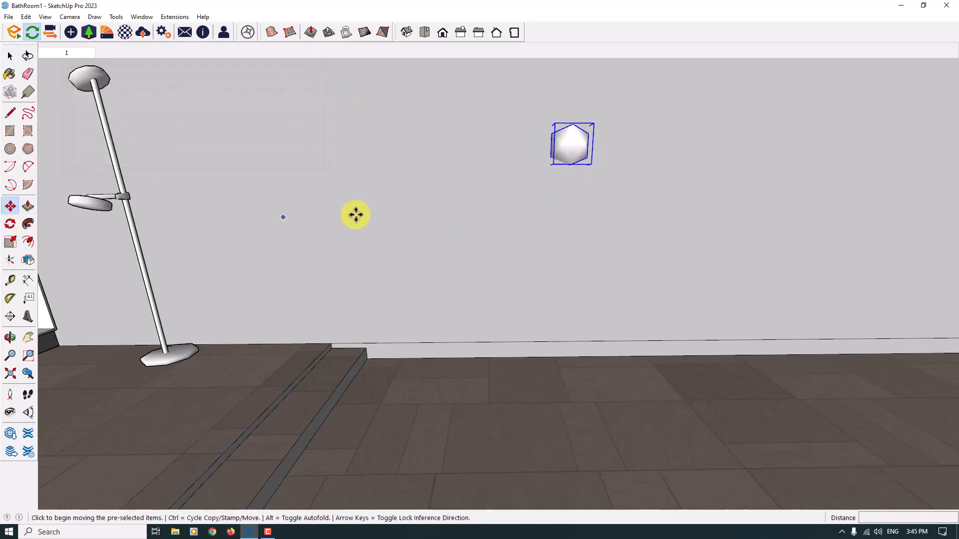
pyautogui.moveTo(355, 213); pyautogui.dragTo(595, 158, button='middle')
pyautogui.click(538, 131)
pyautogui.moveTo(488, 223); pyautogui.dragTo(580, 183, button='middle')
pyautogui.click(580, 156)
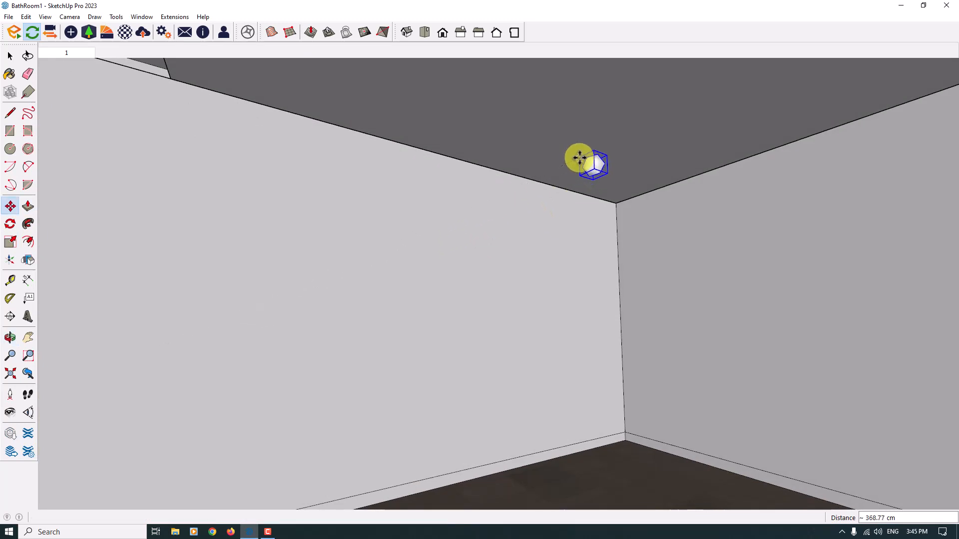
# Step: Shift the sphere light about 59 cm along the wall, then slightly closer to the adjoining wall in the ceiling corner
pyautogui.moveTo(567, 257); pyautogui.dragTo(549, 240, button='middle')
pyautogui.click(574, 226)
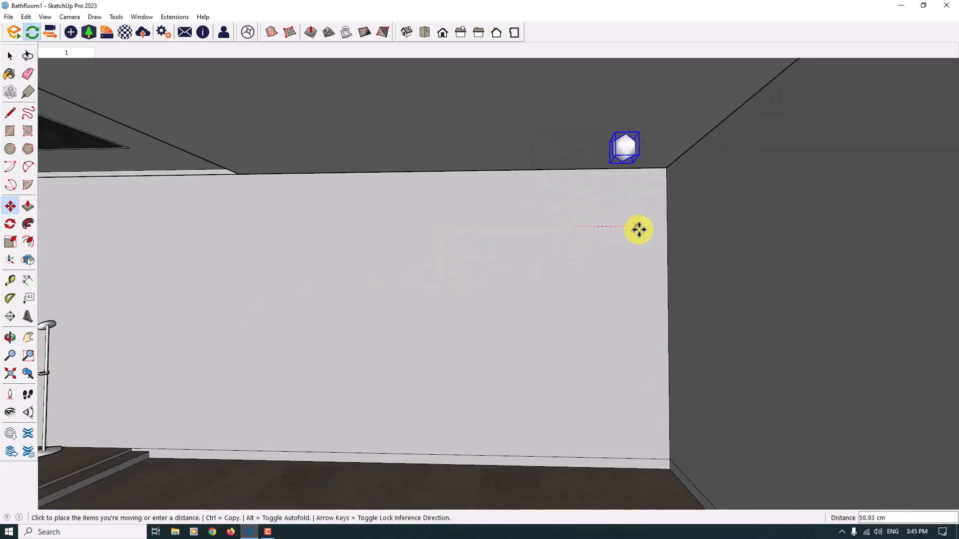
pyautogui.click(639, 235)
pyautogui.moveTo(640, 217); pyautogui.dragTo(882, 197, button='middle')
pyautogui.click(608, 165)
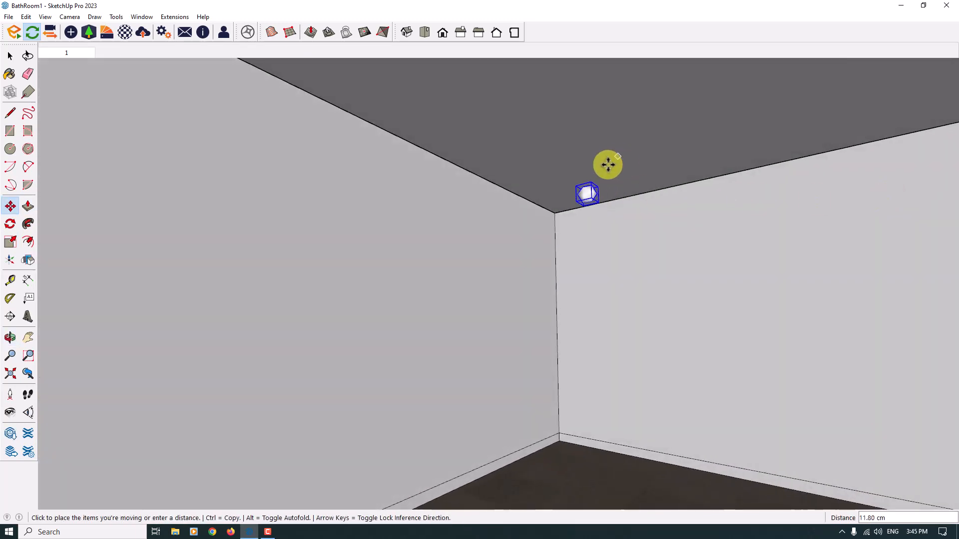
pyautogui.click(597, 169)
# Step: Copy the corner sphere light twice along the ceiling edge at equal spacing to form a row of three
pyautogui.moveTo(602, 265); pyautogui.dragTo(533, 245, button='middle')
pyautogui.press('ctrl')
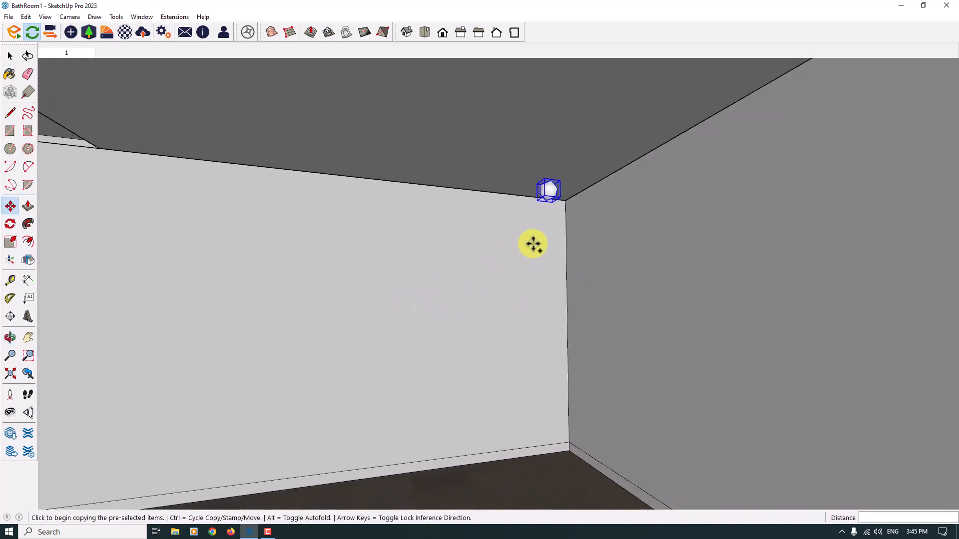
pyautogui.click(533, 244)
pyautogui.click(447, 240)
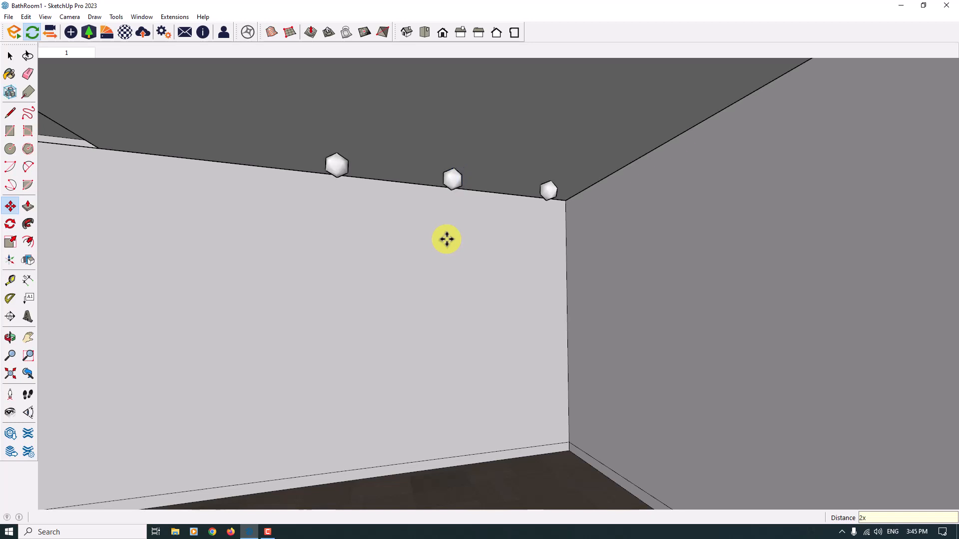
pyautogui.press('space')
# Step: Copy the row of three sphere lights three times across the ceiling at about 120 cm spacing
pyautogui.click(336, 165)
pyautogui.keyDown('ctrl'); pyautogui.click(452, 179); pyautogui.keyUp('ctrl')
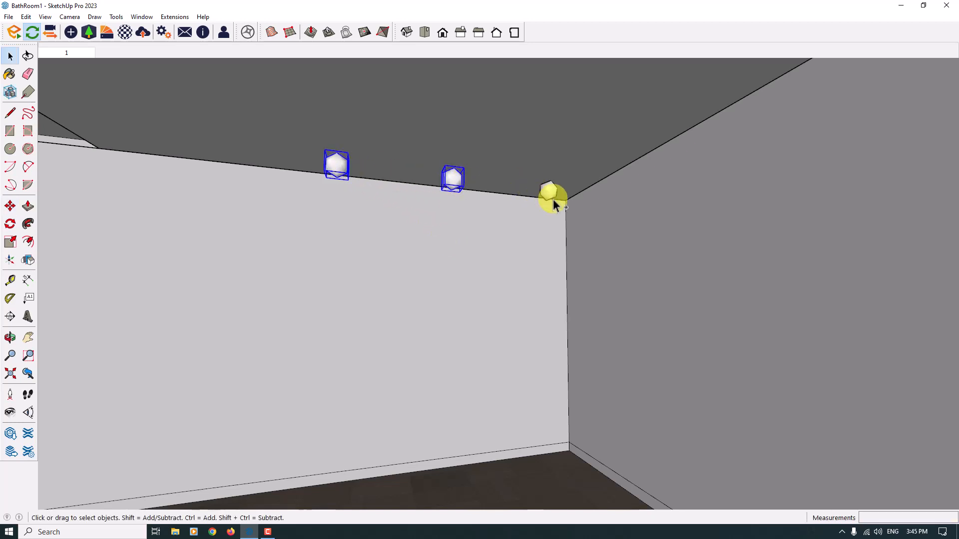
pyautogui.keyDown('ctrl'); pyautogui.click(552, 198); pyautogui.keyUp('ctrl')
pyautogui.moveTo(336, 248); pyautogui.dragTo(95, 232, button='middle')
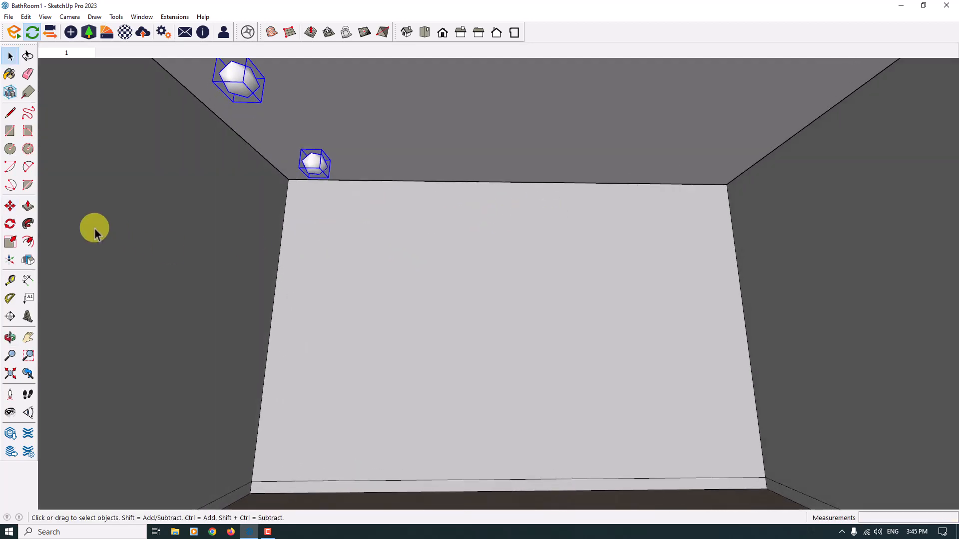
pyautogui.click(10, 206)
pyautogui.press('ctrl')
pyautogui.click(337, 241)
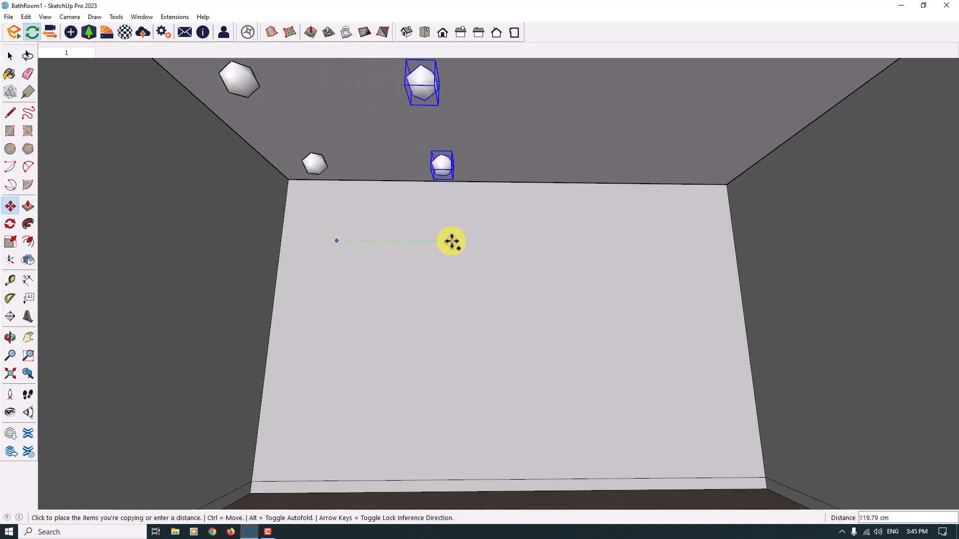
pyautogui.click(452, 242)
pyautogui.write('2')
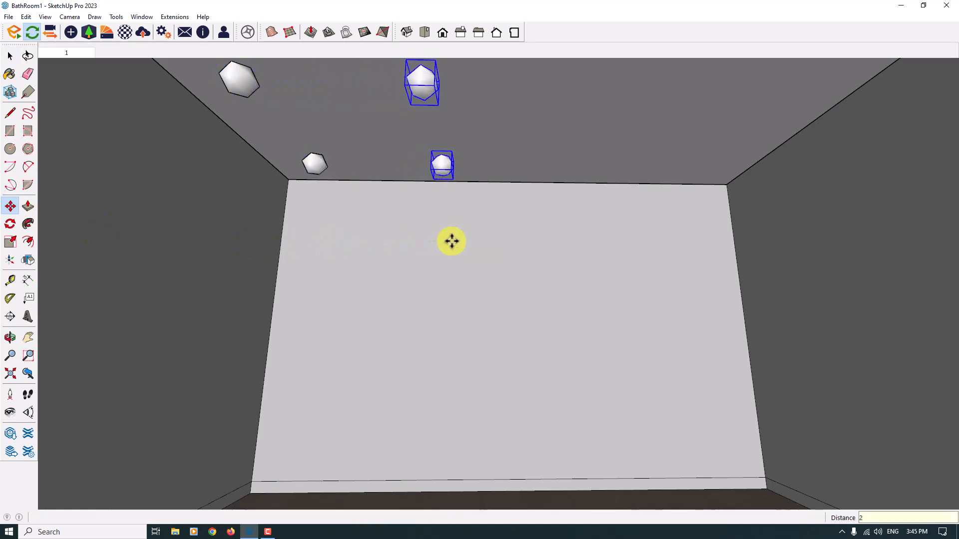
pyautogui.write('x')
pyautogui.press('Return')
pyautogui.write('3x')
pyautogui.press('Return')
pyautogui.press('space')
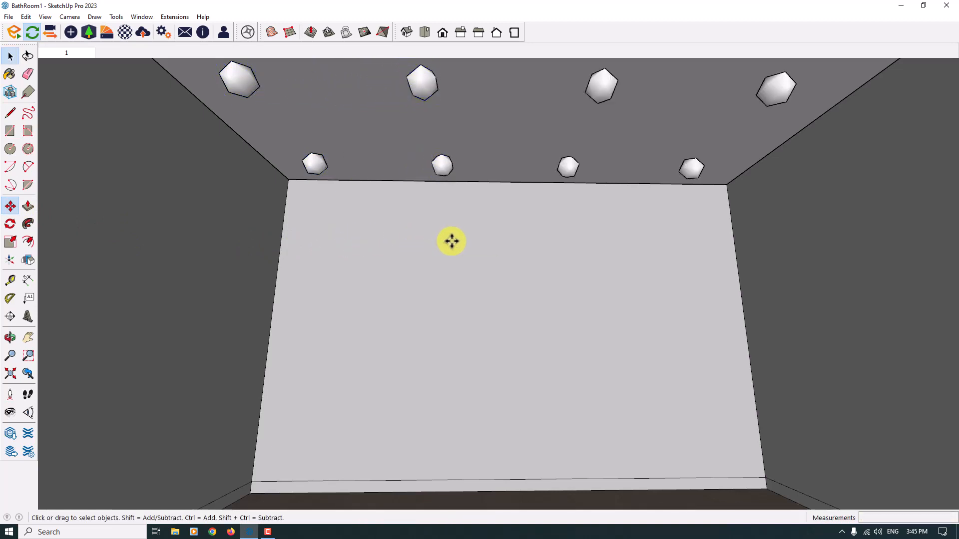
# Step: Return to scene 1 and start the Enscape render window maximized
pyautogui.click(82, 52)
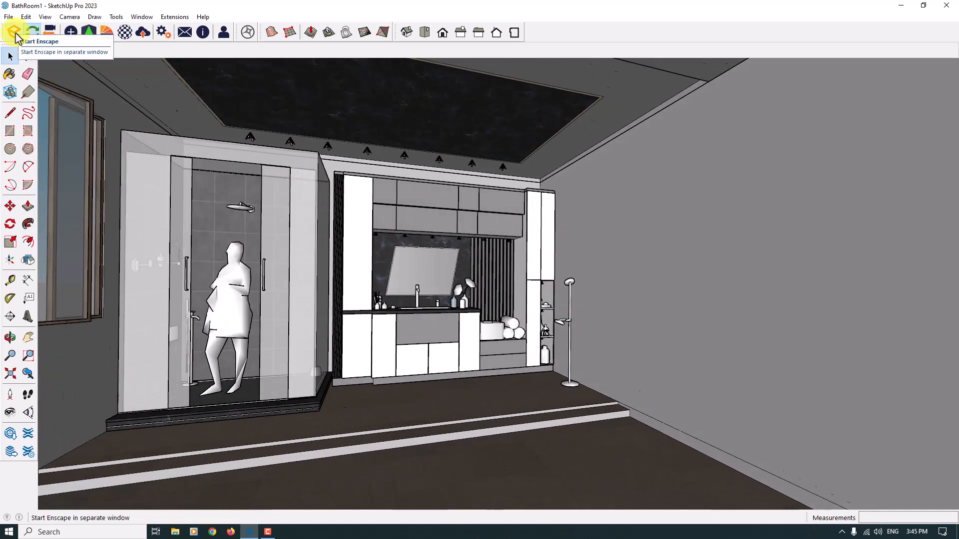
pyautogui.click(14, 32)
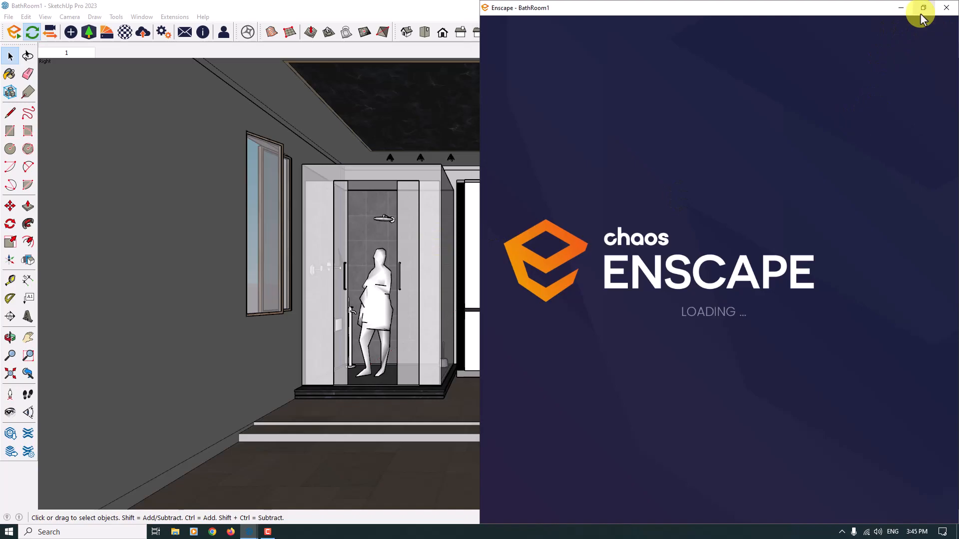
pyautogui.click(922, 14)
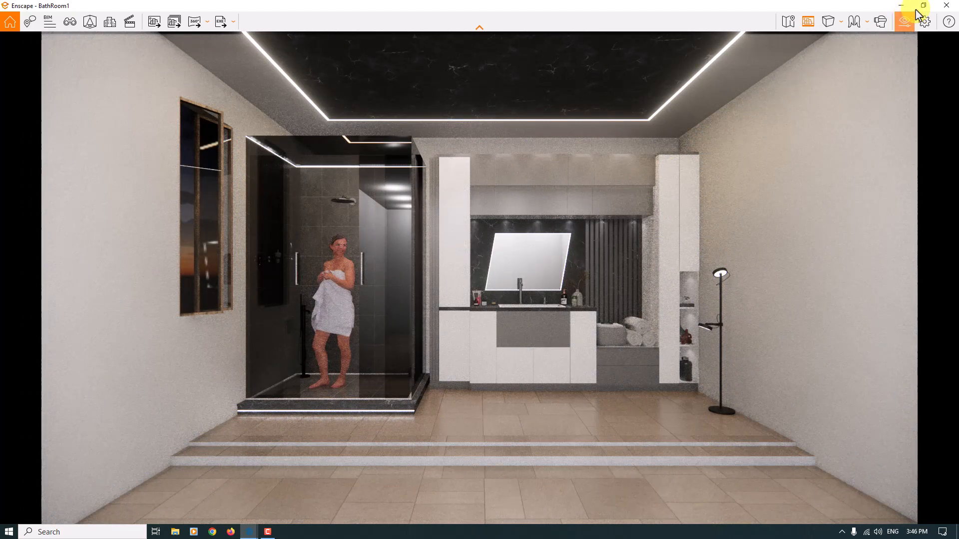
# Step: In the Enscape visual settings, set the output to a custom 1920 × 1440 resolution and the JPEG image format
pyautogui.click(904, 22)
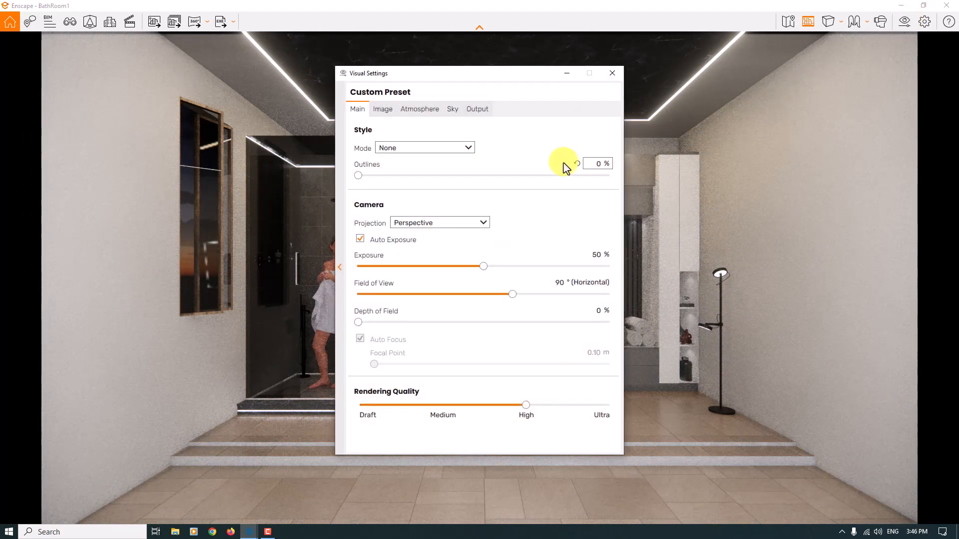
pyautogui.click(476, 110)
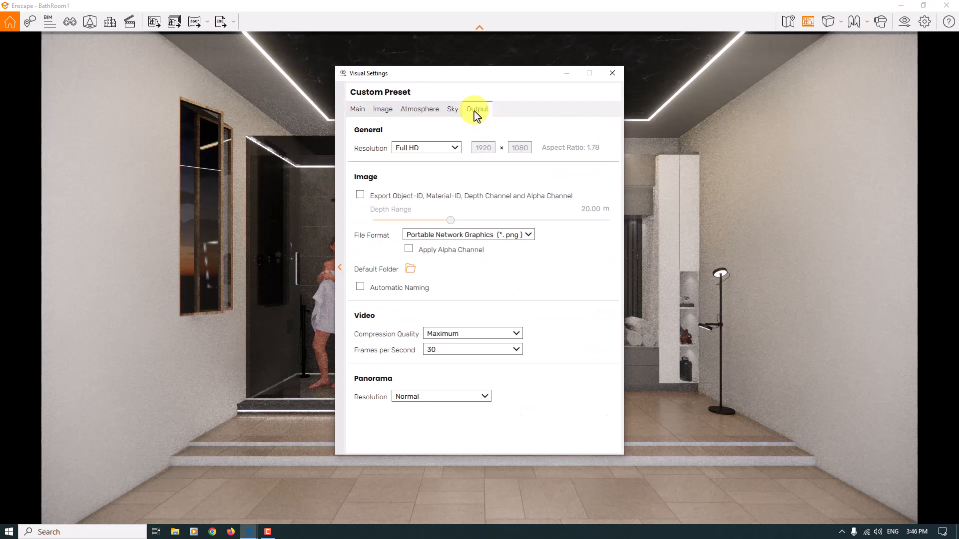
pyautogui.click(456, 147)
pyautogui.click(427, 217)
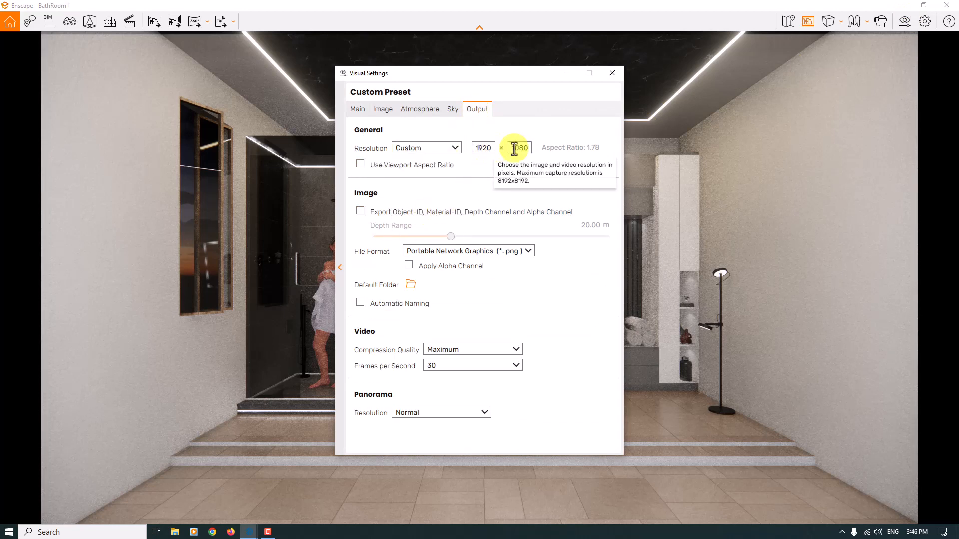
pyautogui.moveTo(511, 147); pyautogui.dragTo(548, 148)
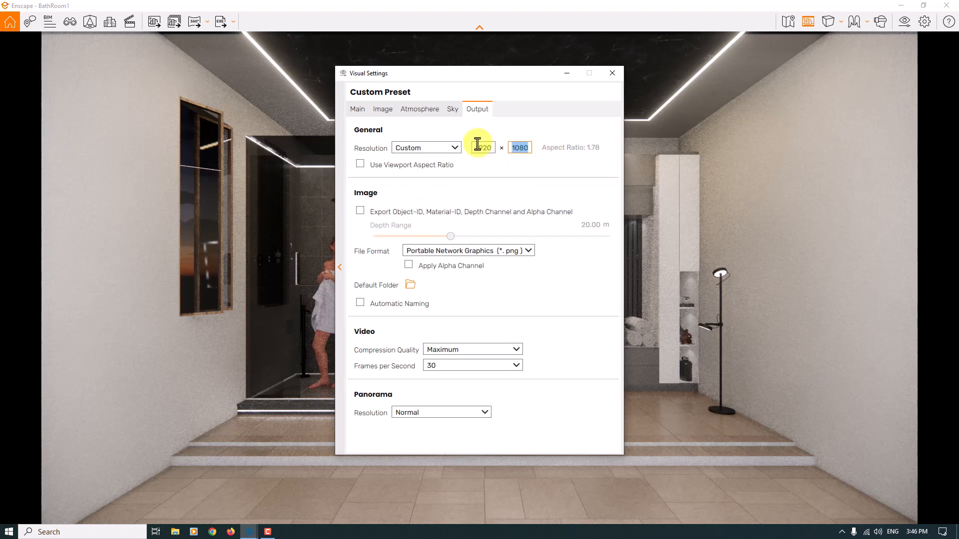
pyautogui.write('1')
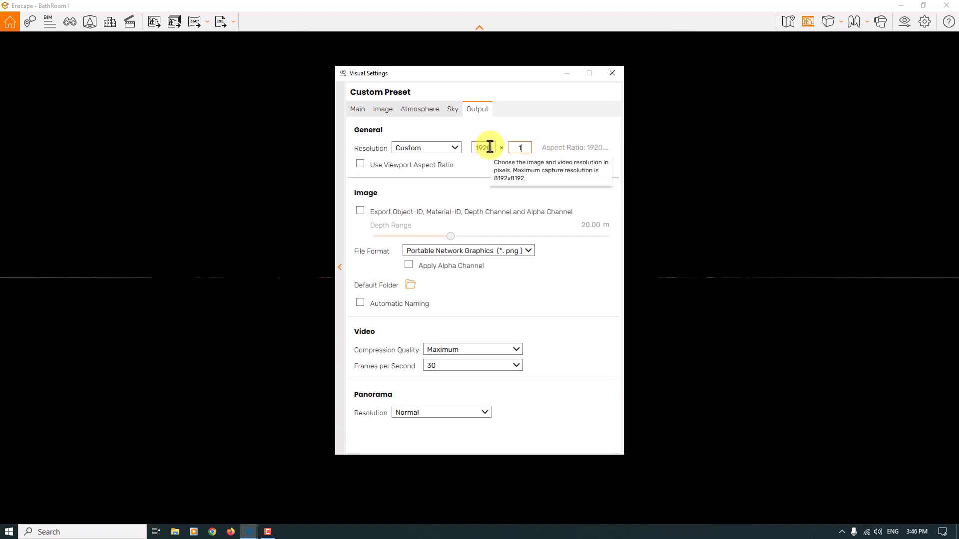
pyautogui.write('440')
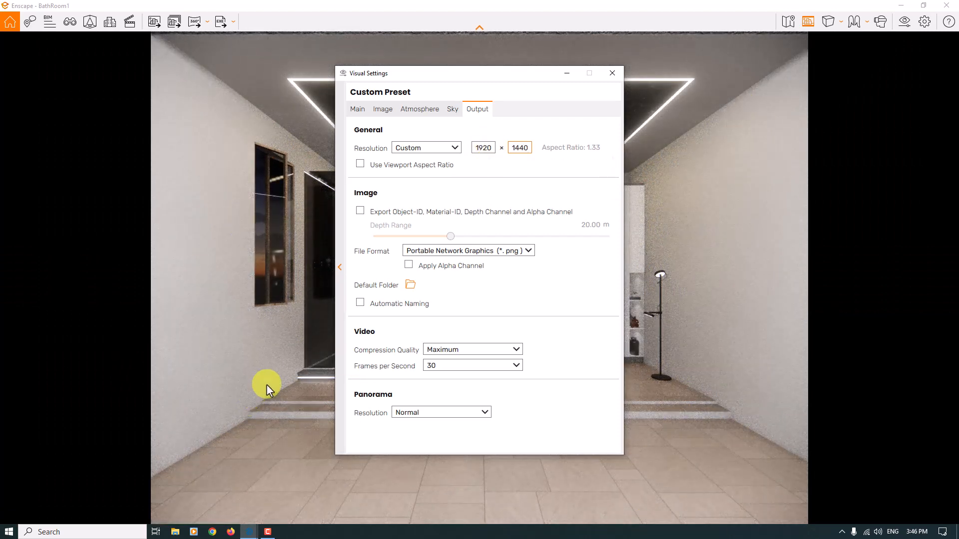
pyautogui.click(454, 250)
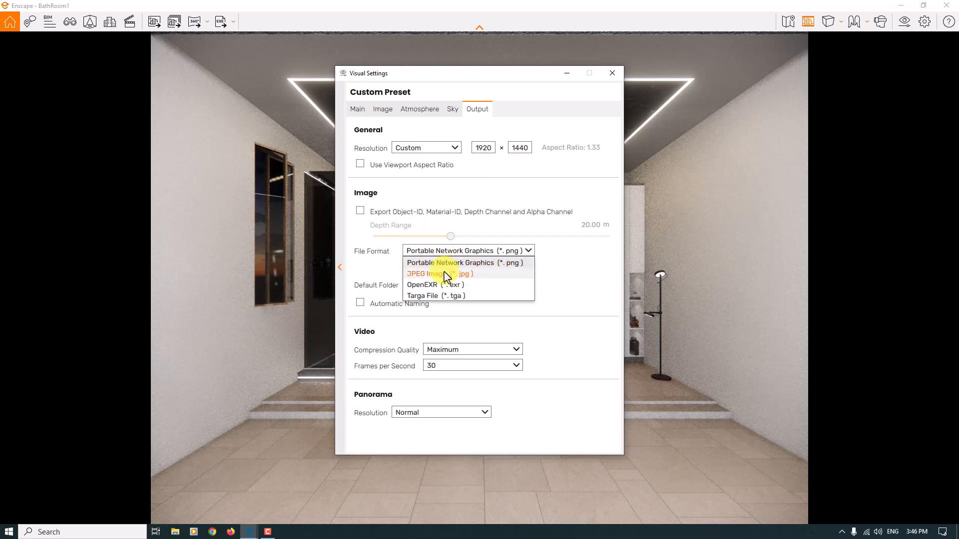
pyautogui.click(444, 274)
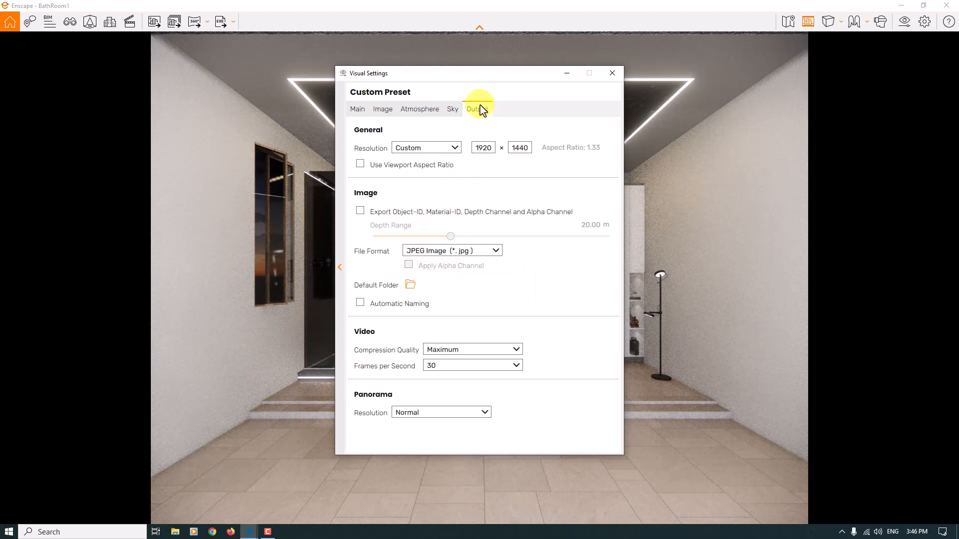
# Step: Set the Enscape camera's field of view to 64° and the exposure to 59%
pyautogui.click(355, 109)
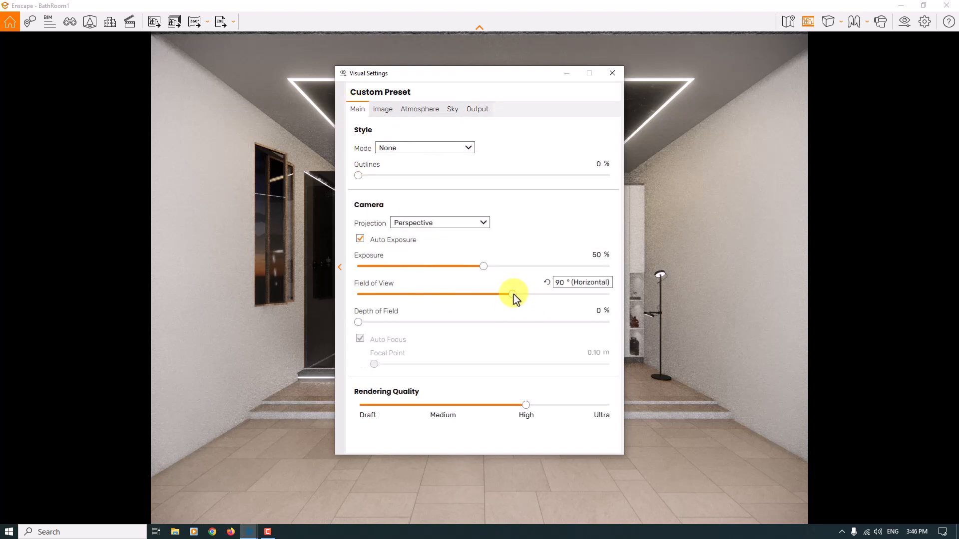
pyautogui.moveTo(511, 294); pyautogui.dragTo(478, 296)
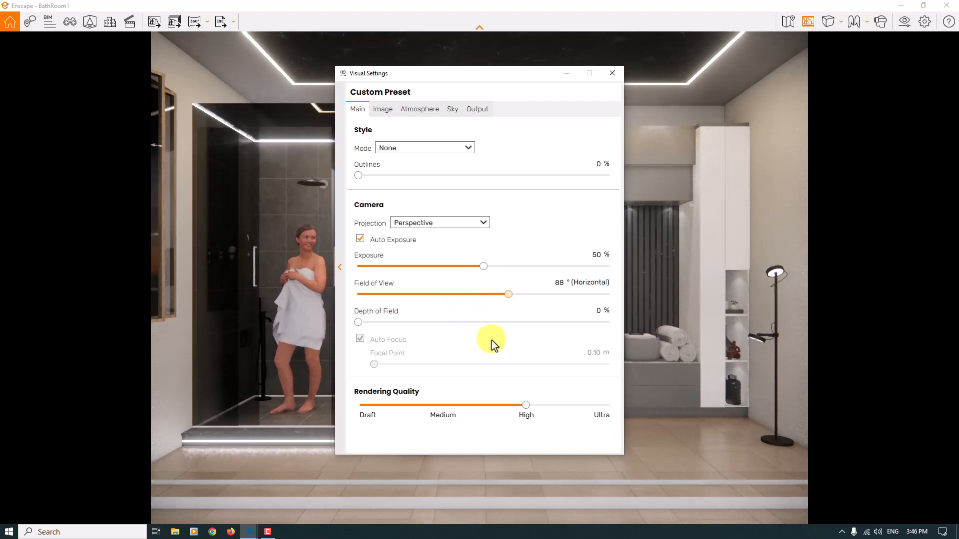
pyautogui.click(560, 283)
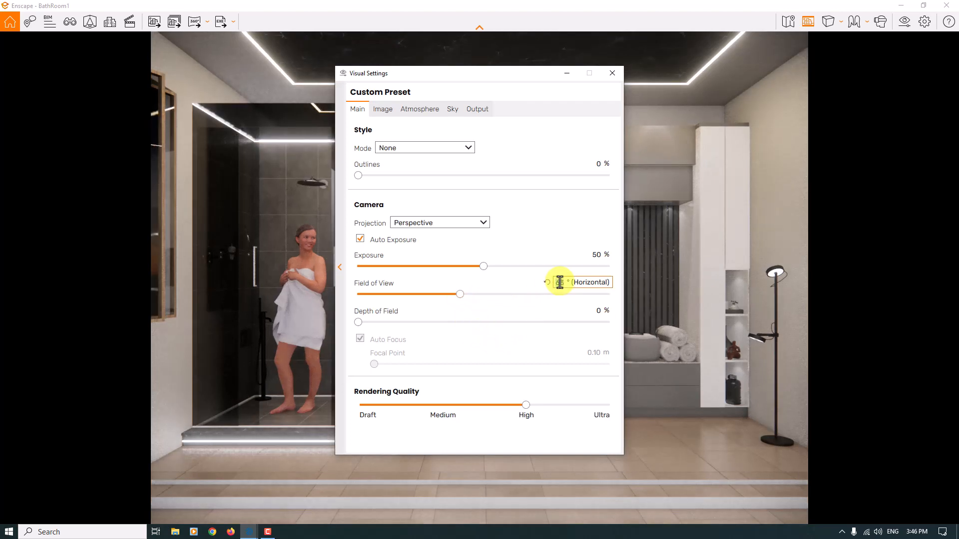
pyautogui.write('64')
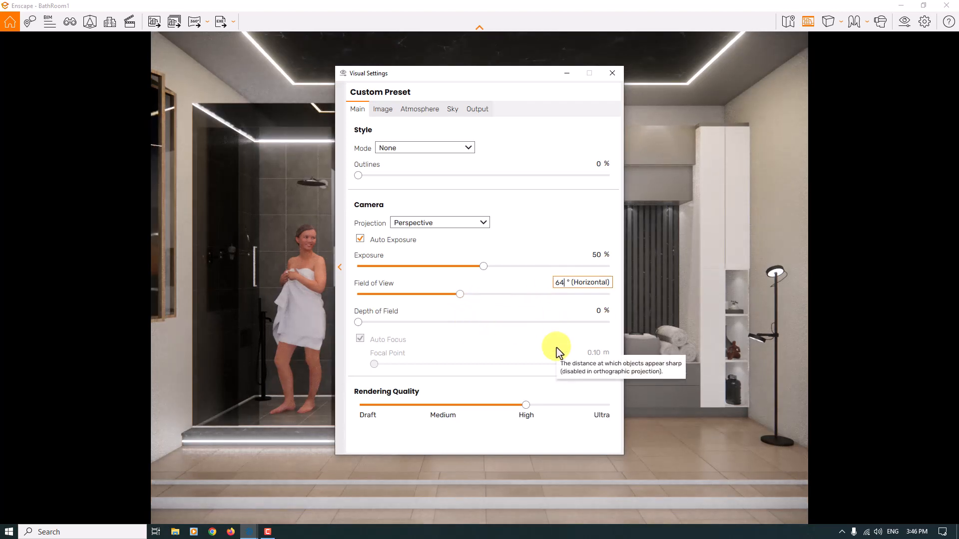
pyautogui.click(581, 283)
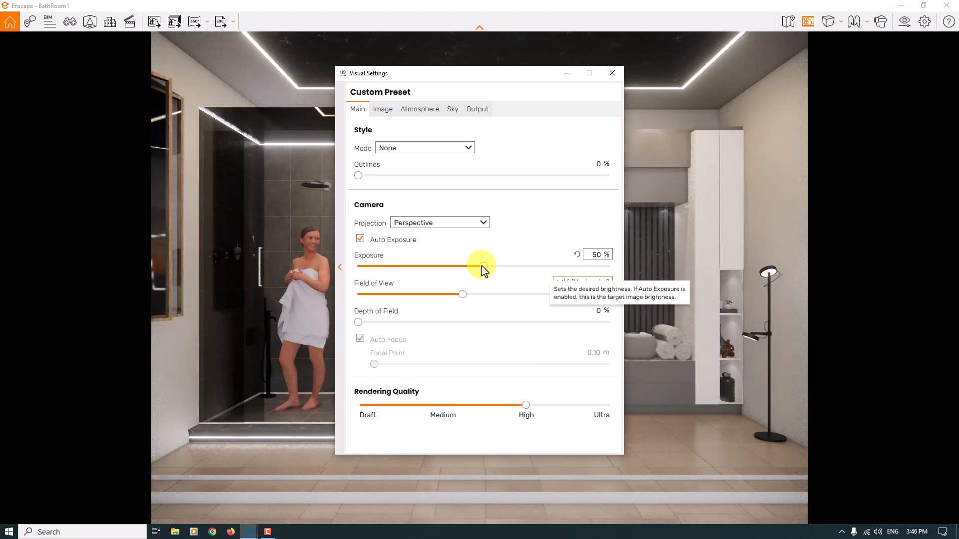
pyautogui.moveTo(483, 266); pyautogui.dragTo(502, 266)
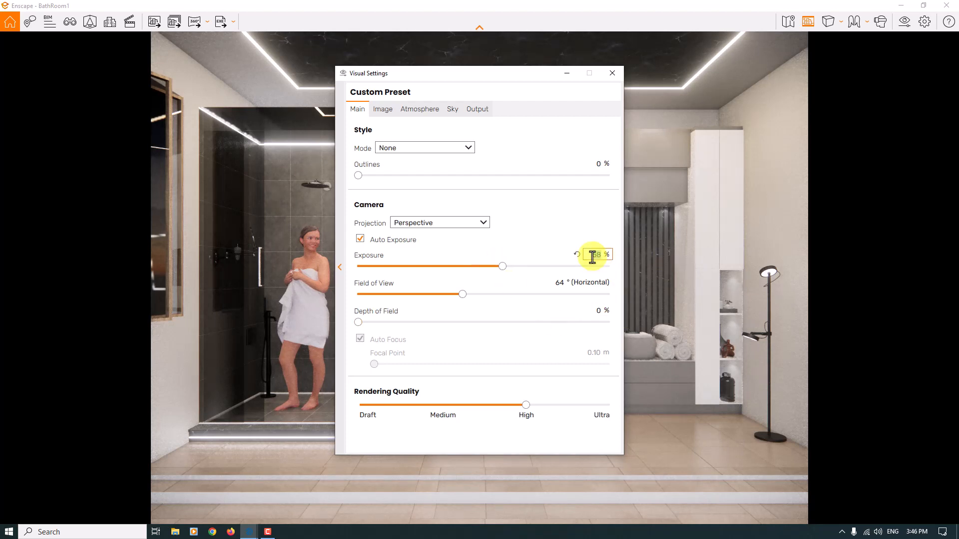
pyautogui.write('59')
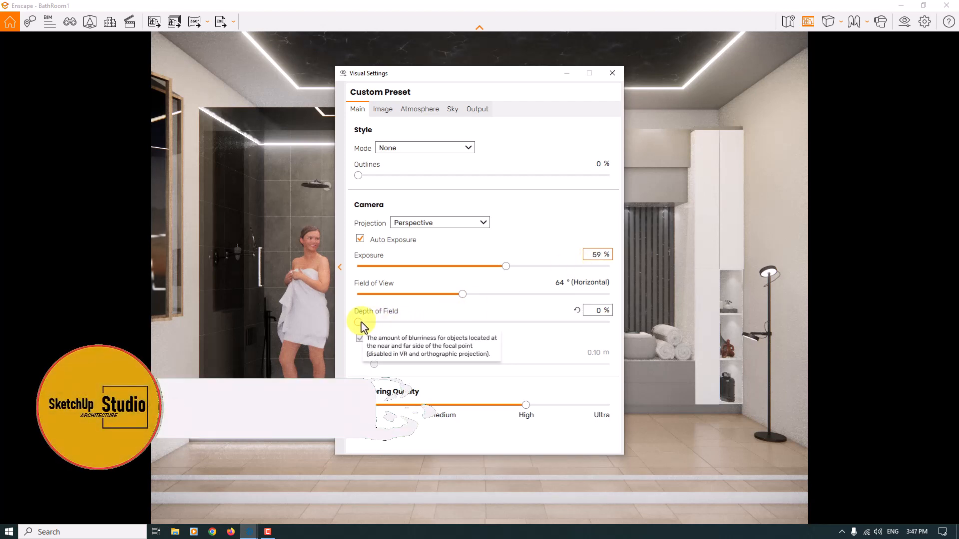
# Step: Set depth of field to 10%, turn off auto focus and set the focal point to 1.75 m
pyautogui.moveTo(361, 322); pyautogui.dragTo(384, 322)
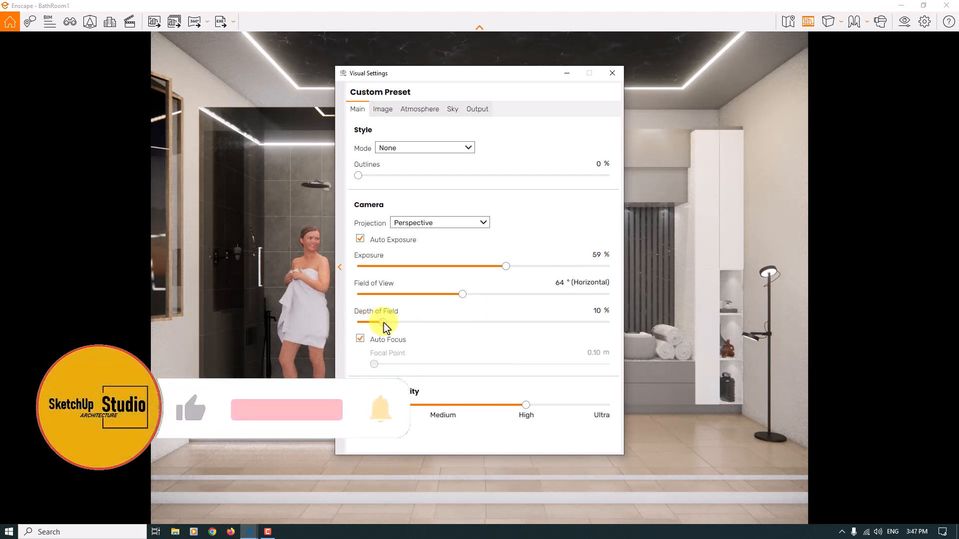
pyautogui.click(359, 340)
pyautogui.click(471, 364)
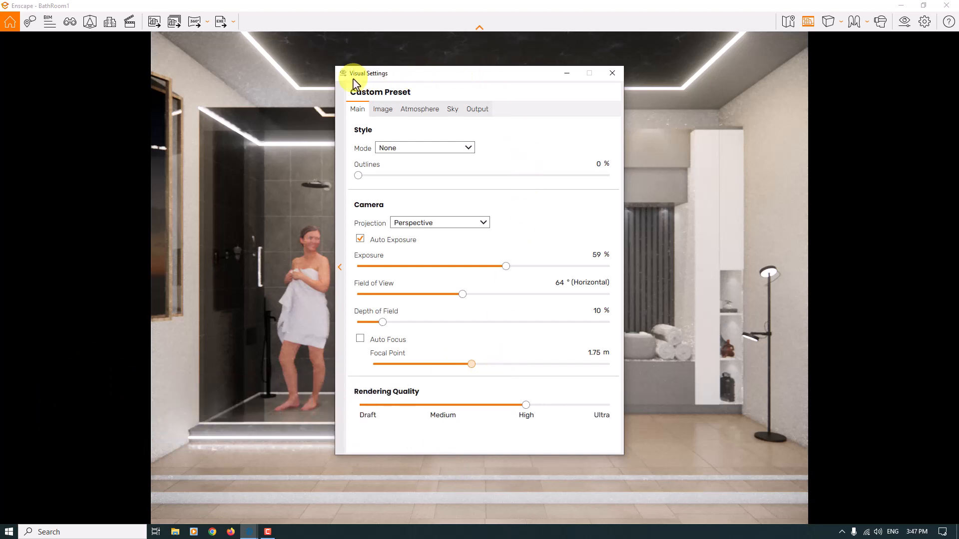
# Step: Move the visual settings window clear of the render, then set the focal point to 5.04 m and depth of field to 17%
pyautogui.moveTo(353, 79); pyautogui.dragTo(162, 48)
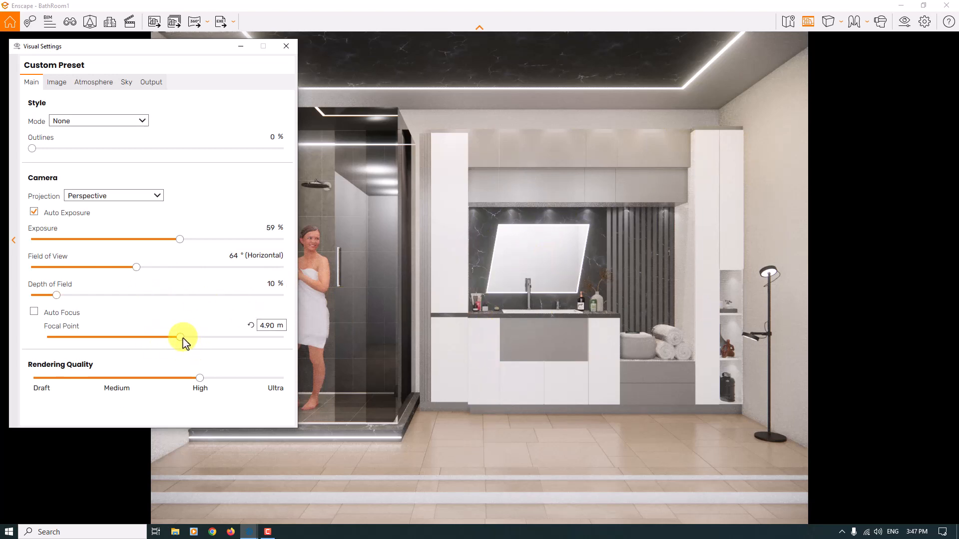
pyautogui.moveTo(182, 338); pyautogui.dragTo(178, 338)
pyautogui.click(261, 324)
pyautogui.write('5.')
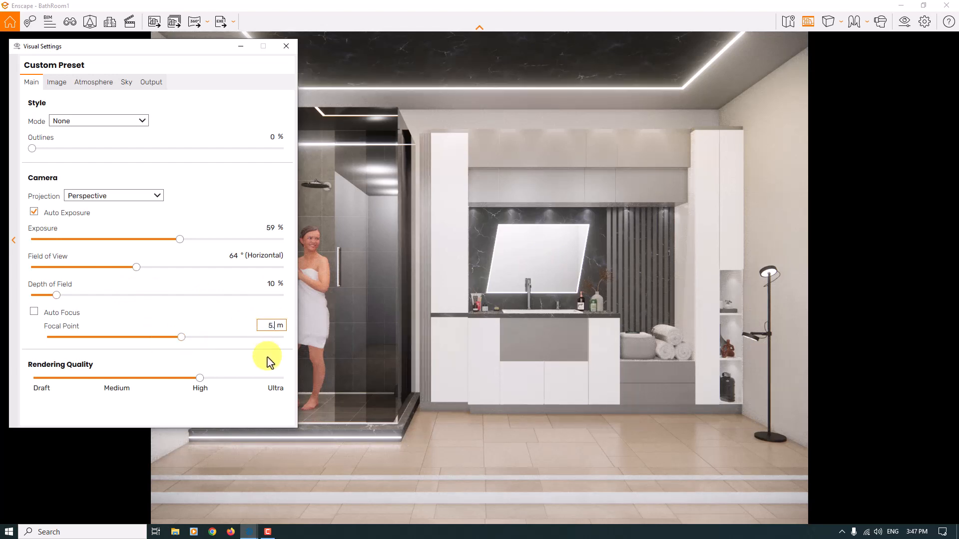
pyautogui.write('04')
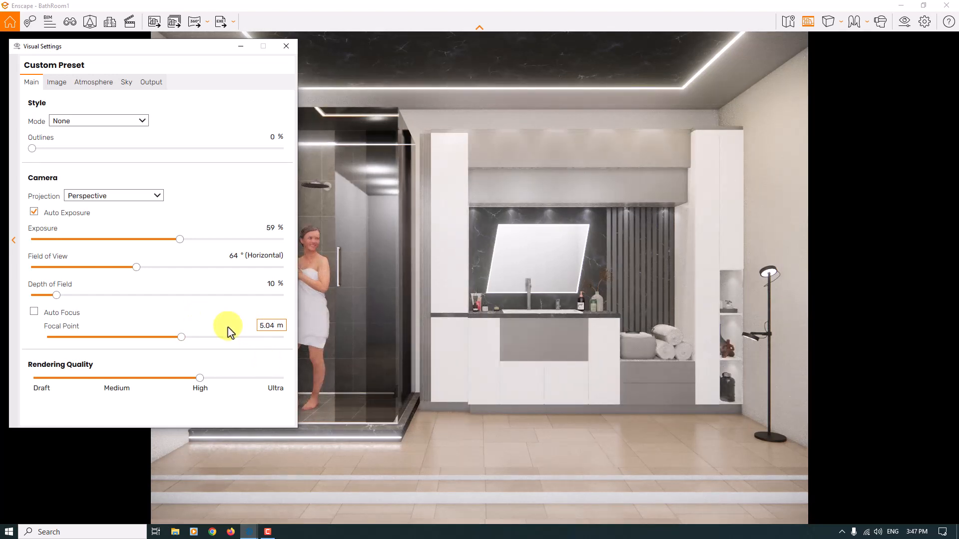
pyautogui.click(269, 284)
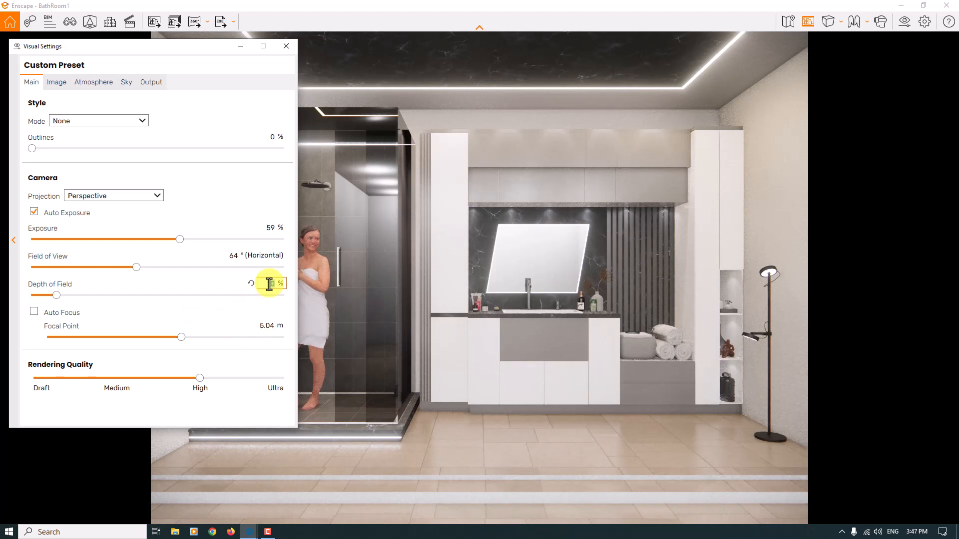
pyautogui.press('Return')
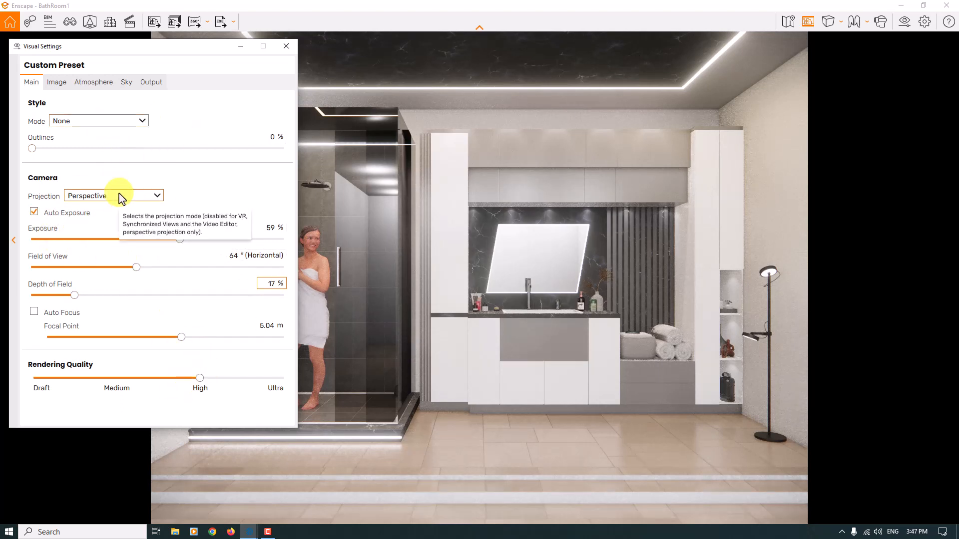
# Step: In the image corrections, turn on auto contrast and set the color temperature to 4,000 K
pyautogui.click(56, 83)
pyautogui.click(35, 121)
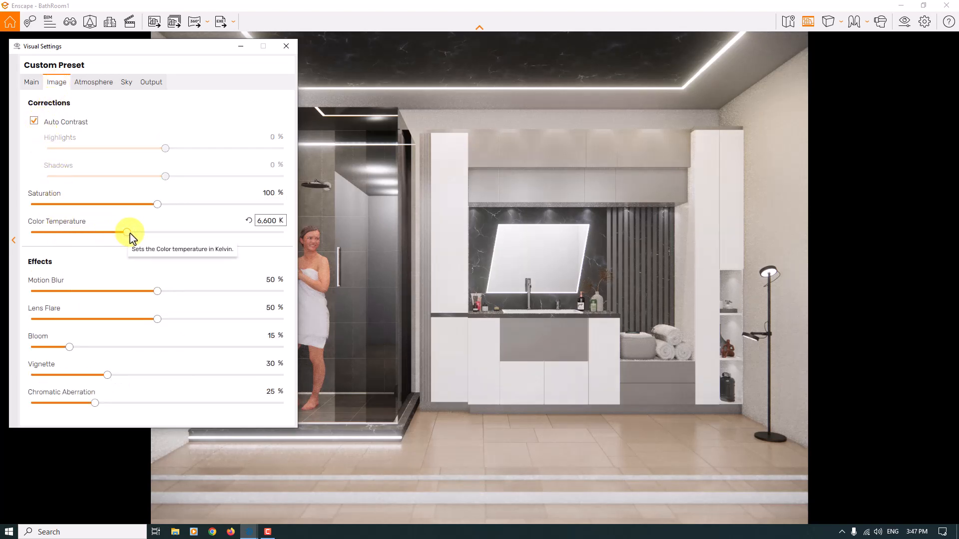
pyautogui.moveTo(129, 233); pyautogui.dragTo(72, 232)
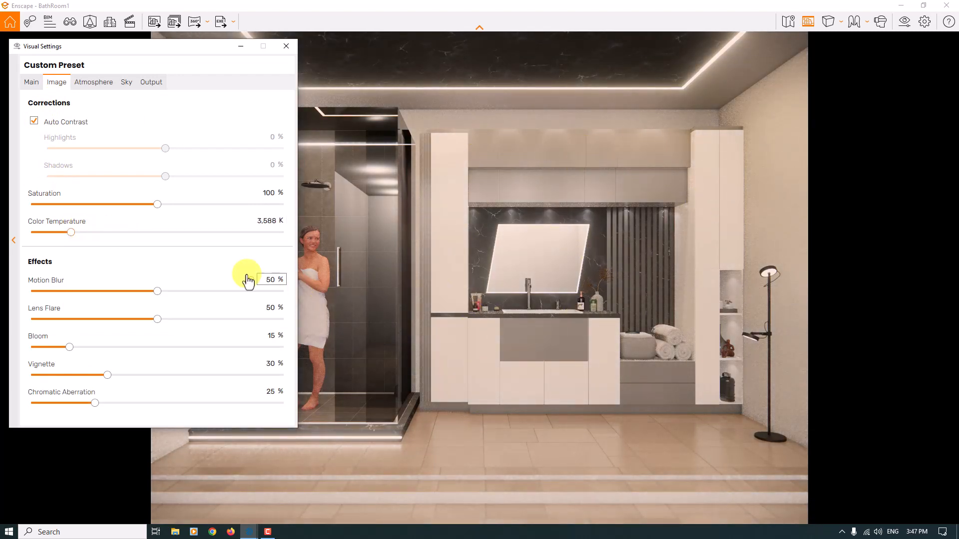
pyautogui.doubleClick(260, 223)
pyautogui.write('4000')
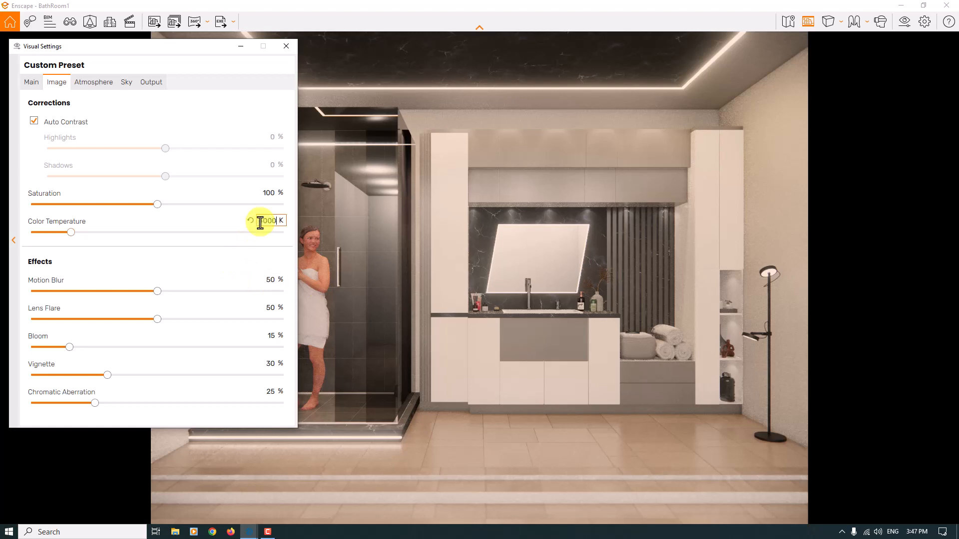
pyautogui.press('Return')
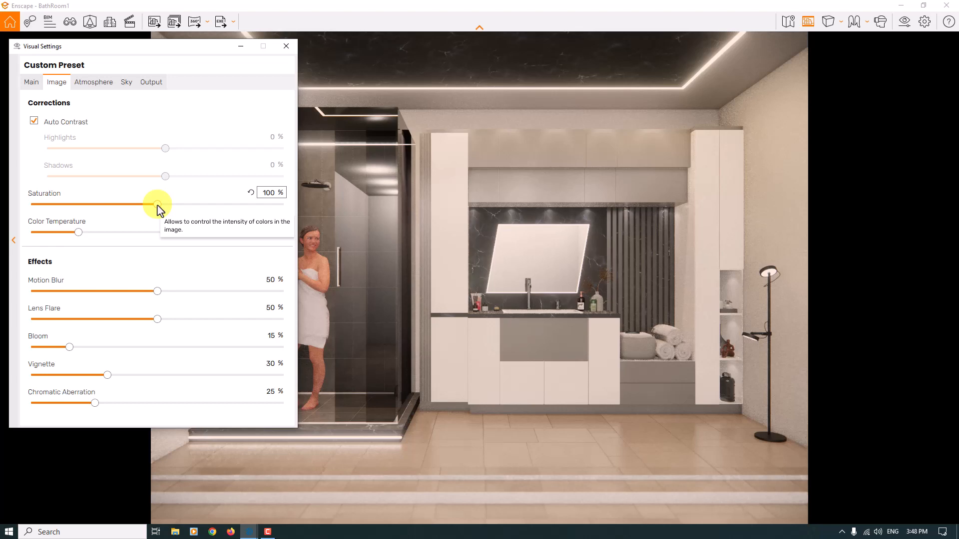
# Step: Set the image saturation to 103% and the motion blur effect to 0%
pyautogui.click(271, 194)
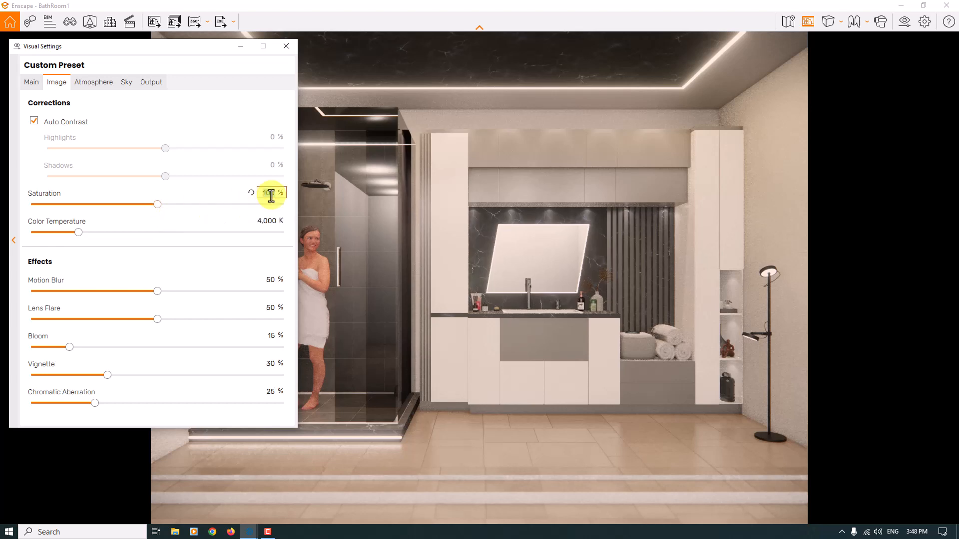
pyautogui.press('BackSpace')
pyautogui.press('Return')
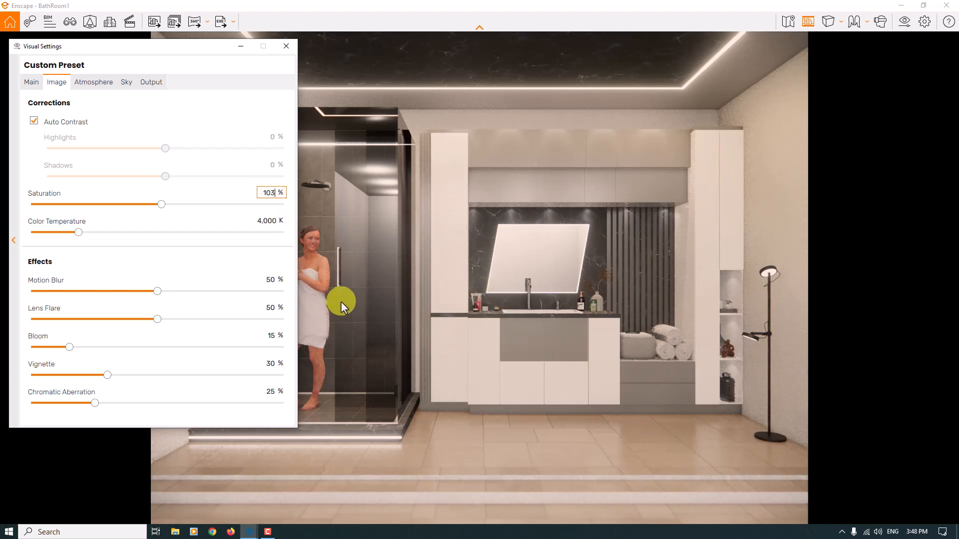
pyautogui.click(270, 281)
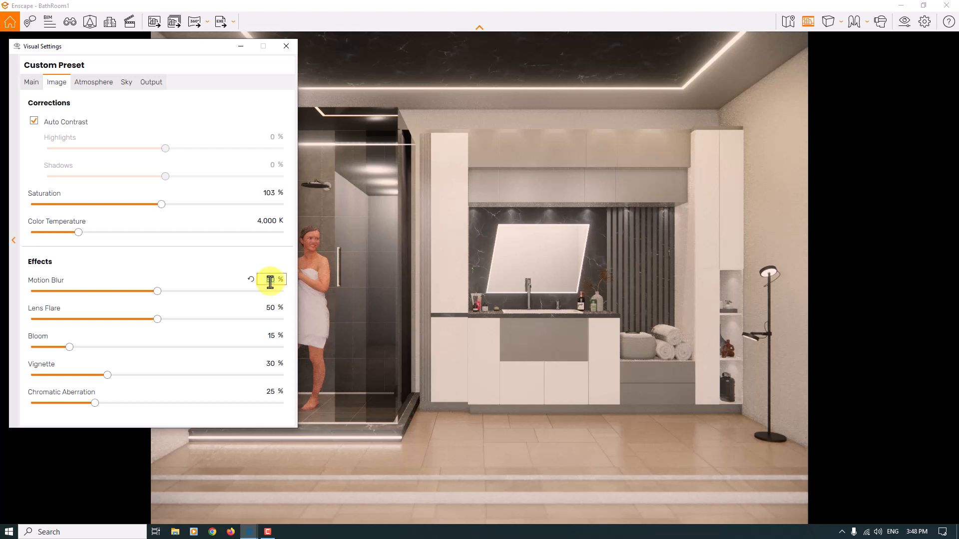
pyautogui.press('Return')
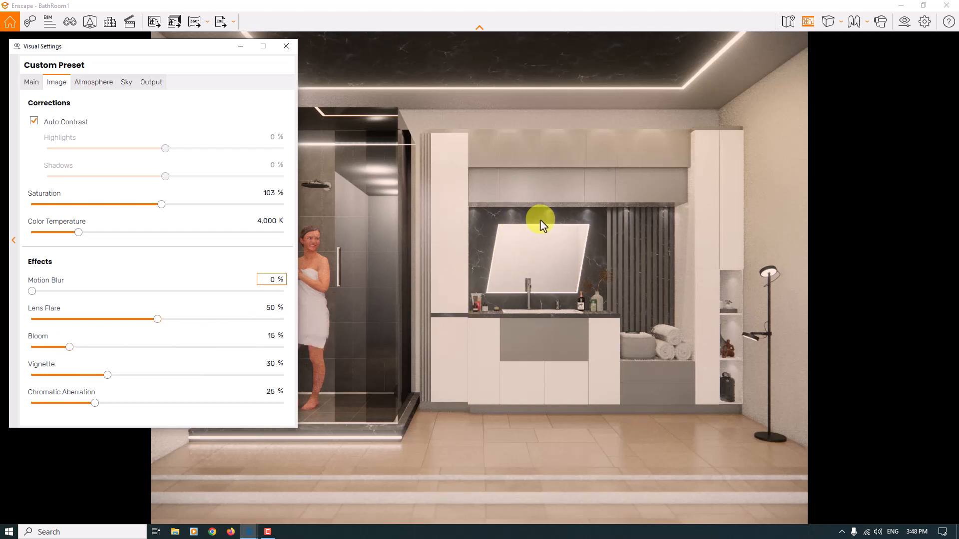
# Step: Set the bloom effect to 0% and the lens flare effect to 28%
pyautogui.doubleClick(274, 336)
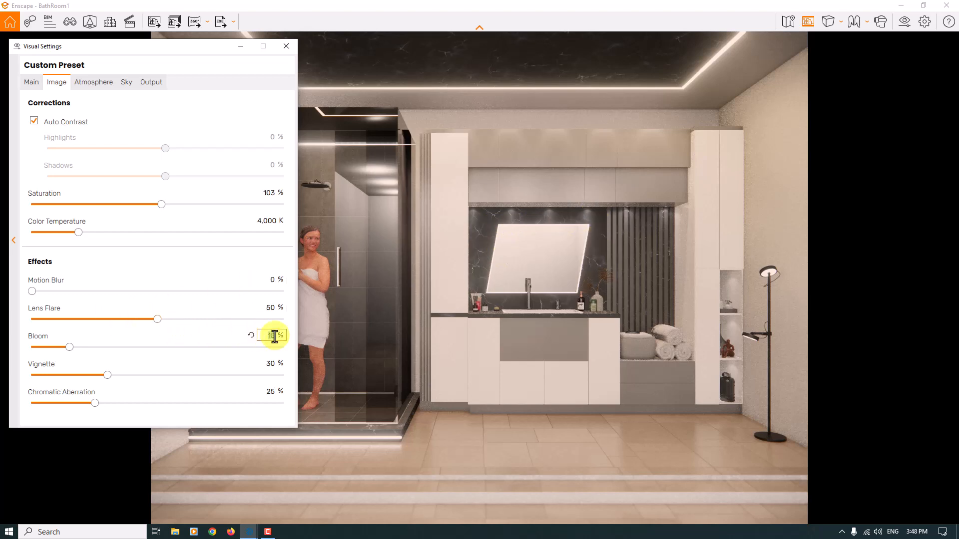
pyautogui.write('0')
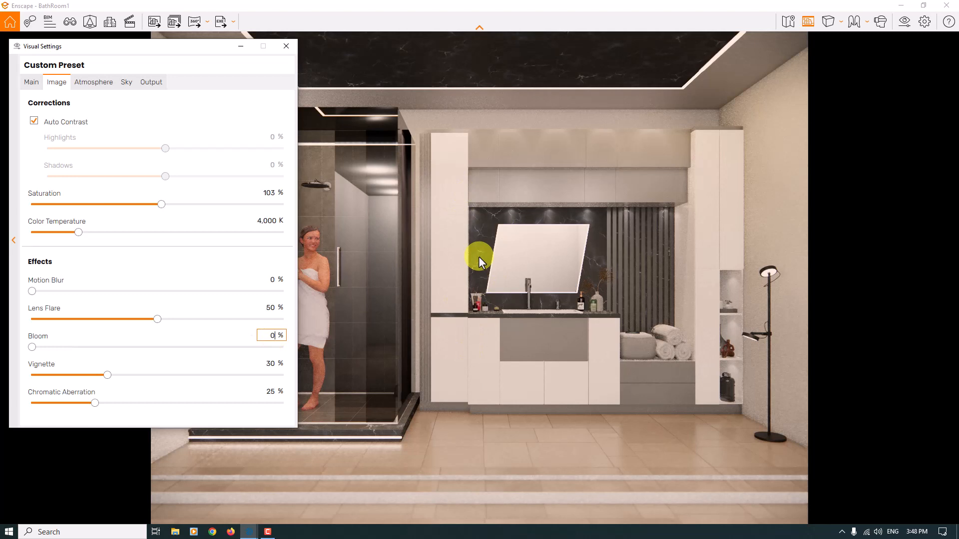
pyautogui.doubleClick(266, 307)
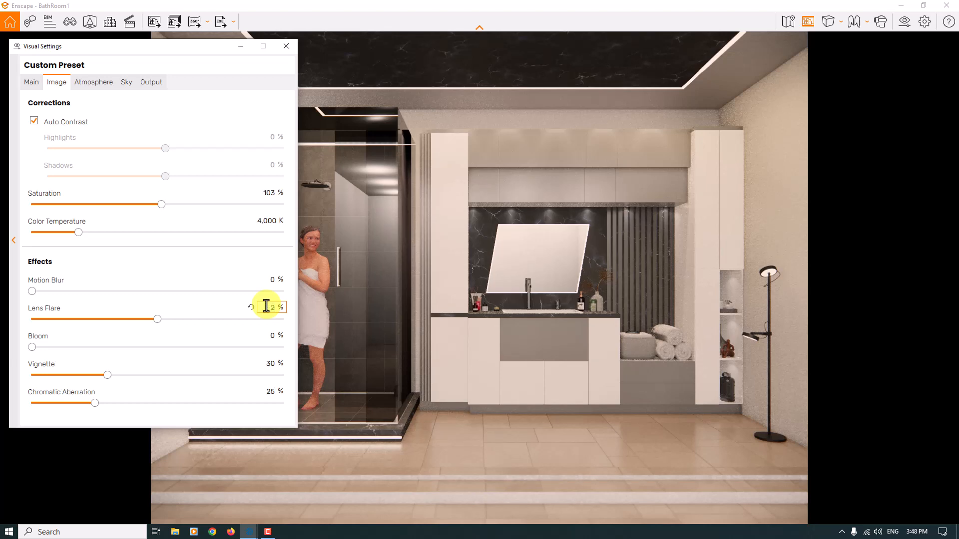
# Step: Set the vignette effect to 10% and chromatic aberration to 0%
pyautogui.doubleClick(267, 364)
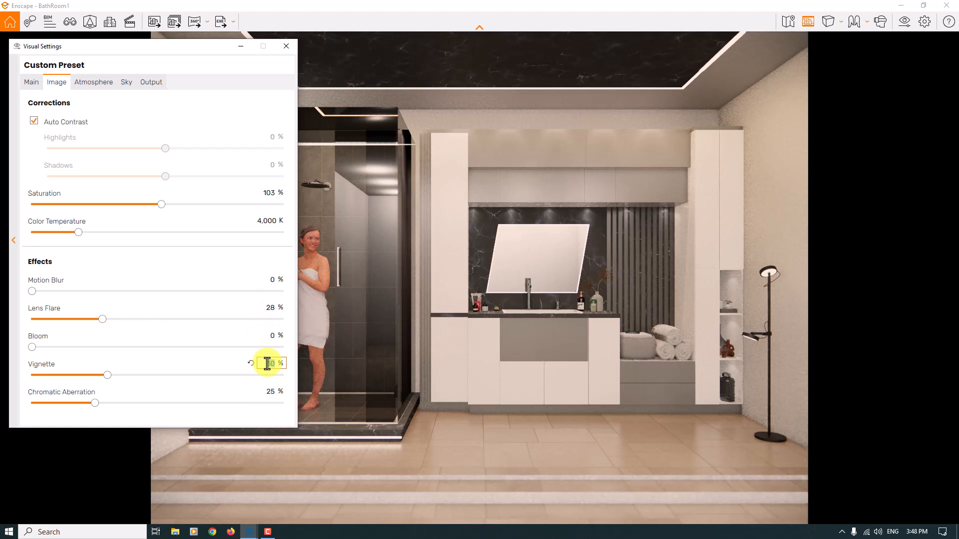
pyautogui.write('10')
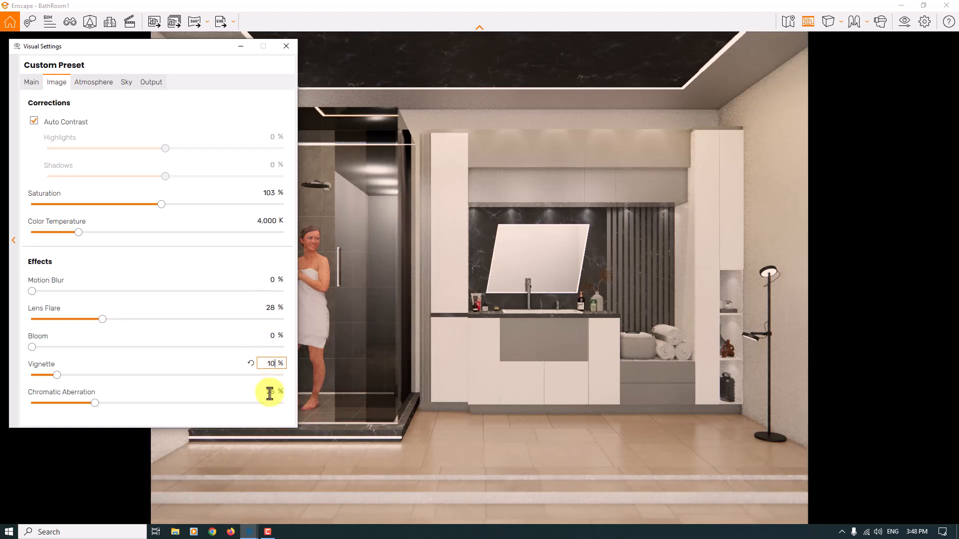
pyautogui.doubleClick(270, 392)
pyautogui.write('0')
# Step: In the atmosphere illumination settings, set artificial light brightness to 108% and ambient brightness to 58%
pyautogui.click(101, 86)
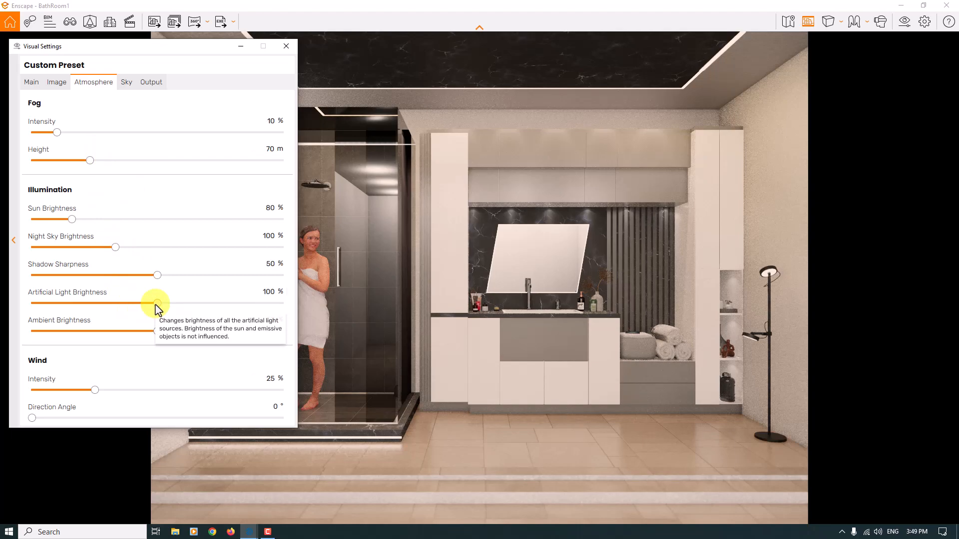
pyautogui.moveTo(155, 305); pyautogui.dragTo(199, 306)
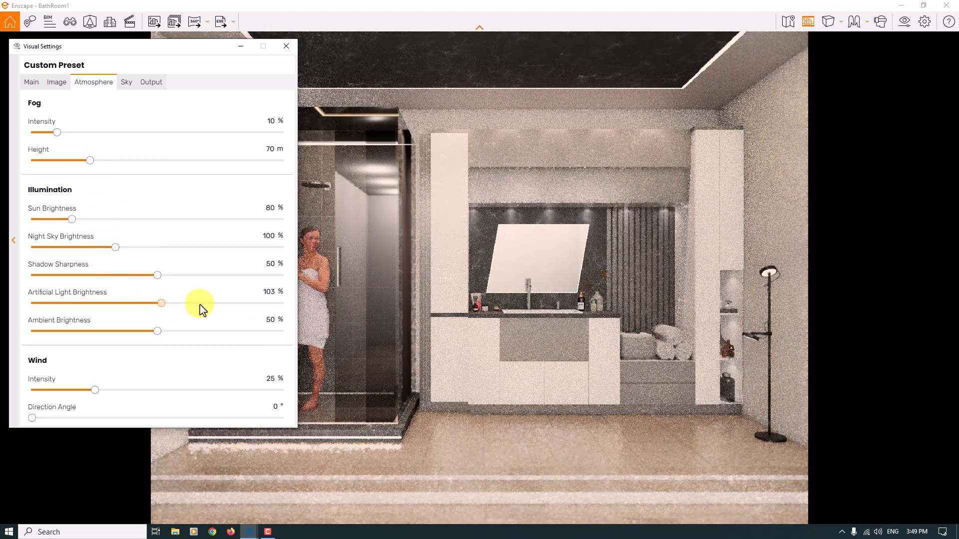
pyautogui.click(264, 295)
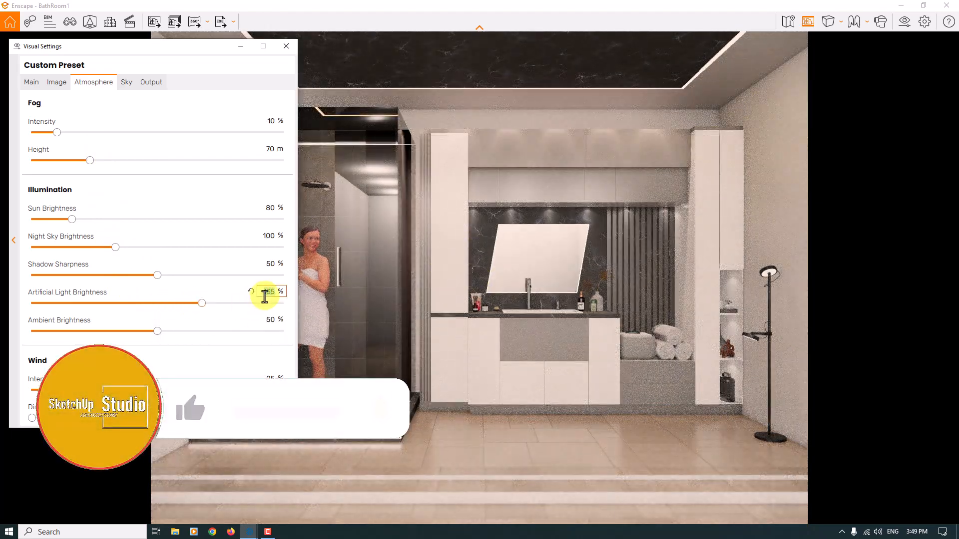
pyautogui.write('110')
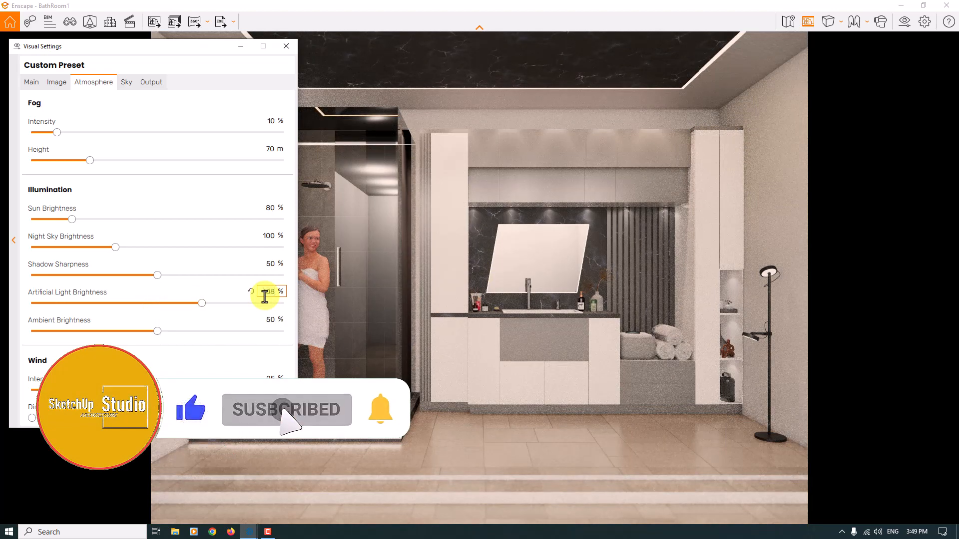
pyautogui.press('Return')
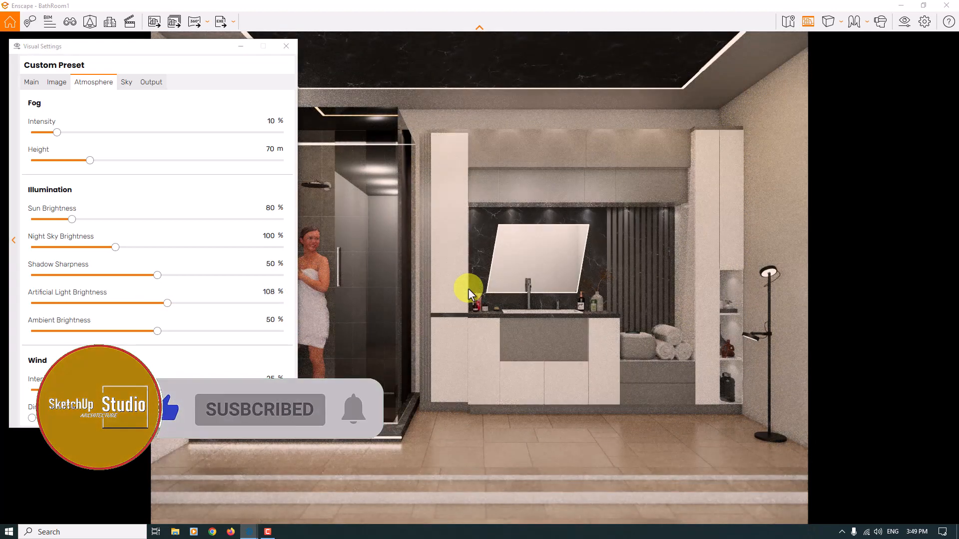
pyautogui.click(274, 320)
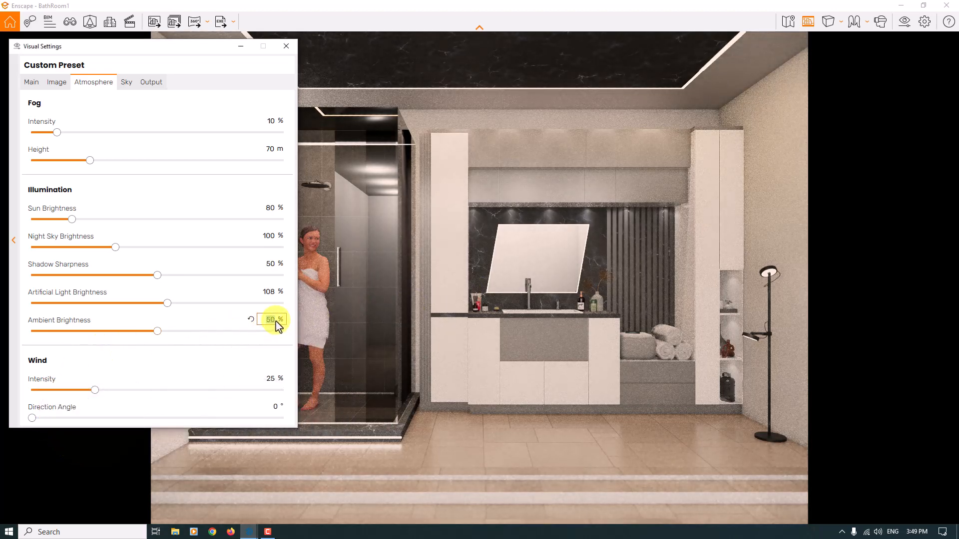
pyautogui.press('Return')
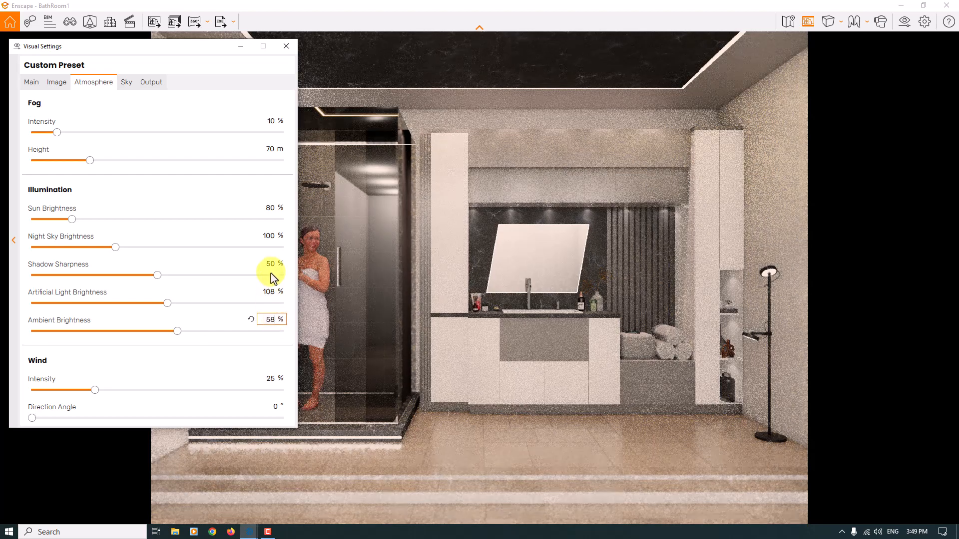
# Step: Set the shadow sharpness to 24% and the wind intensity to 0%
pyautogui.click(271, 265)
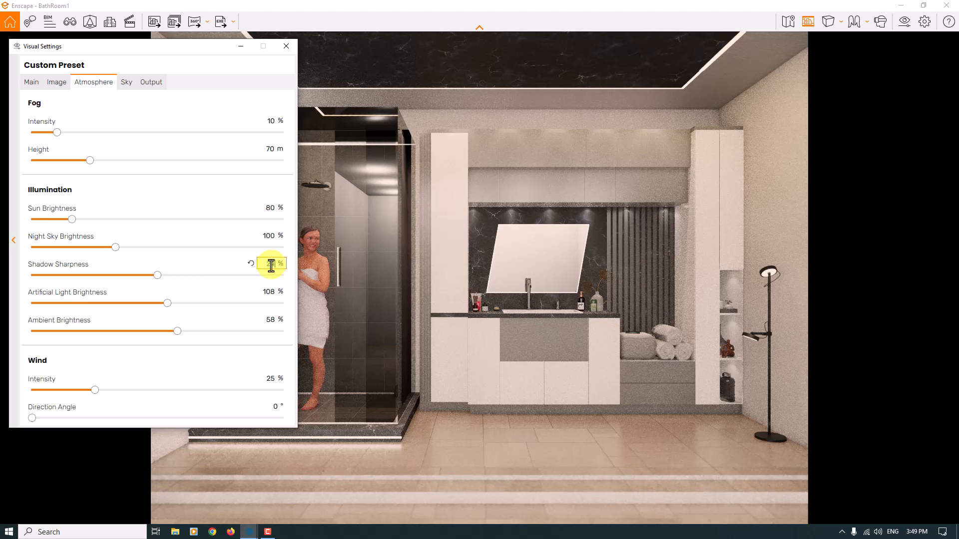
pyautogui.press('Return')
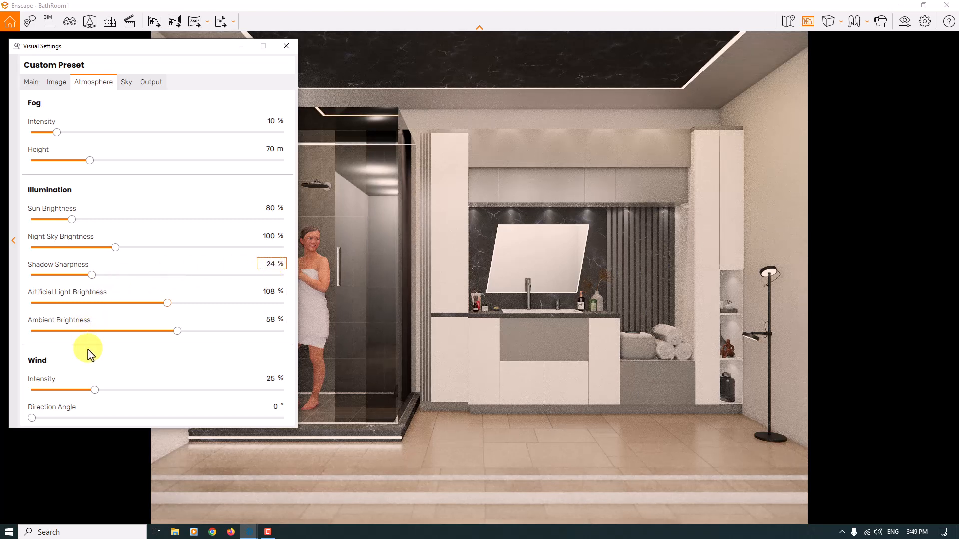
pyautogui.click(270, 379)
pyautogui.write('0')
pyautogui.press('Return')
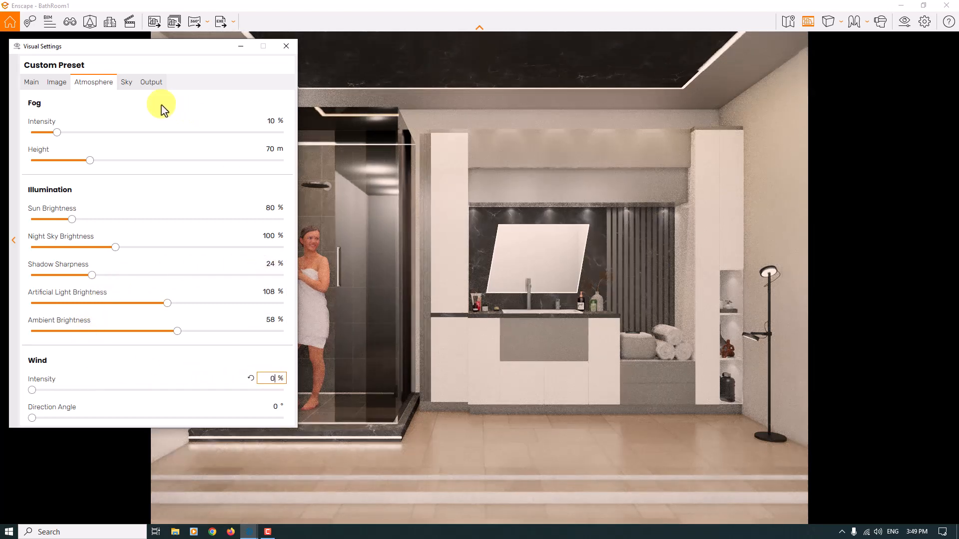
# Step: In the sky settings, change the horizon source to Clear
pyautogui.click(127, 85)
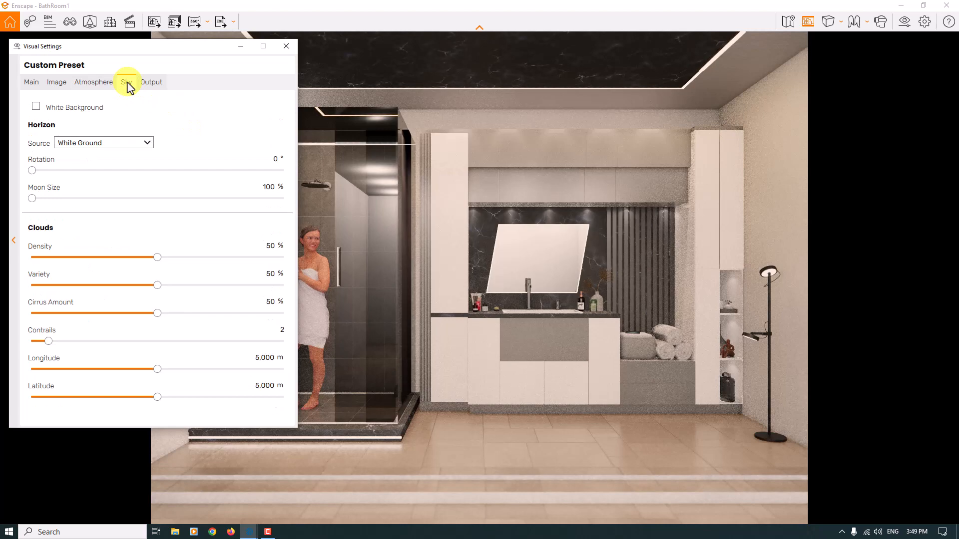
pyautogui.click(115, 143)
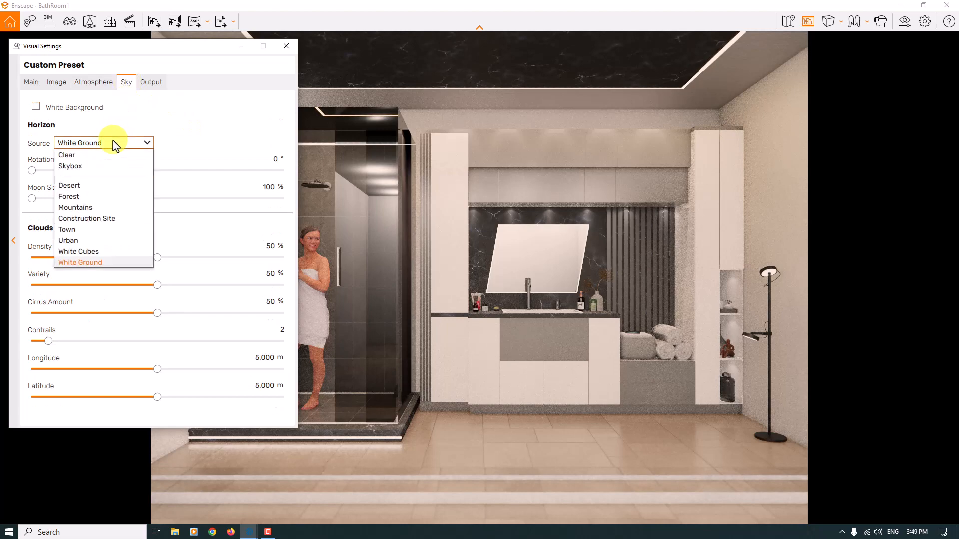
pyautogui.click(103, 155)
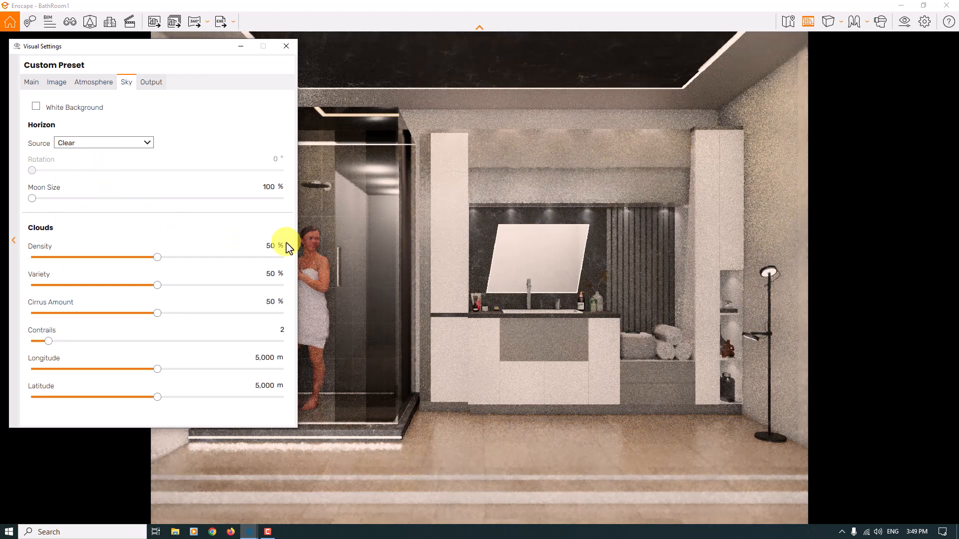
# Step: Remove the clouds by setting density, variety and cirrus amount to 0% and contrails to 0
pyautogui.click(273, 244)
pyautogui.write('0')
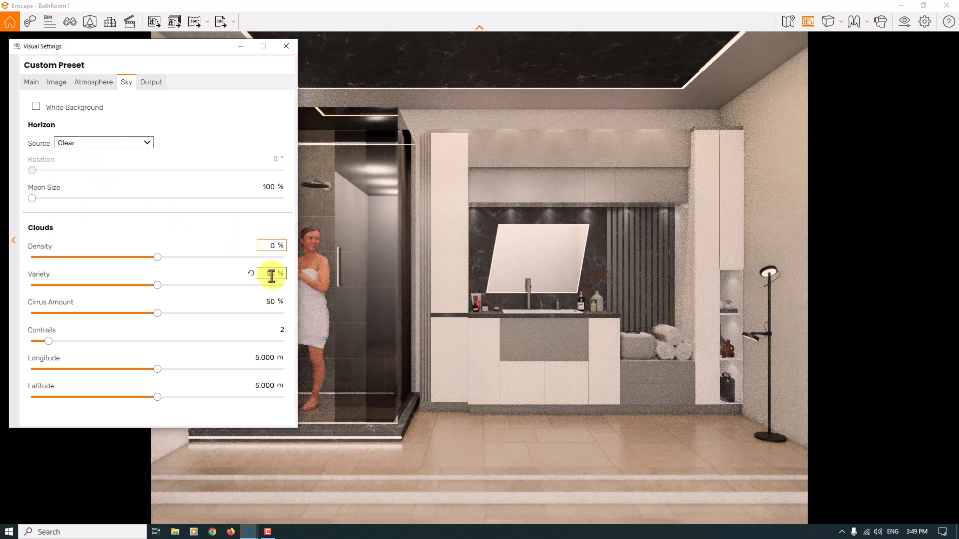
pyautogui.click(272, 273)
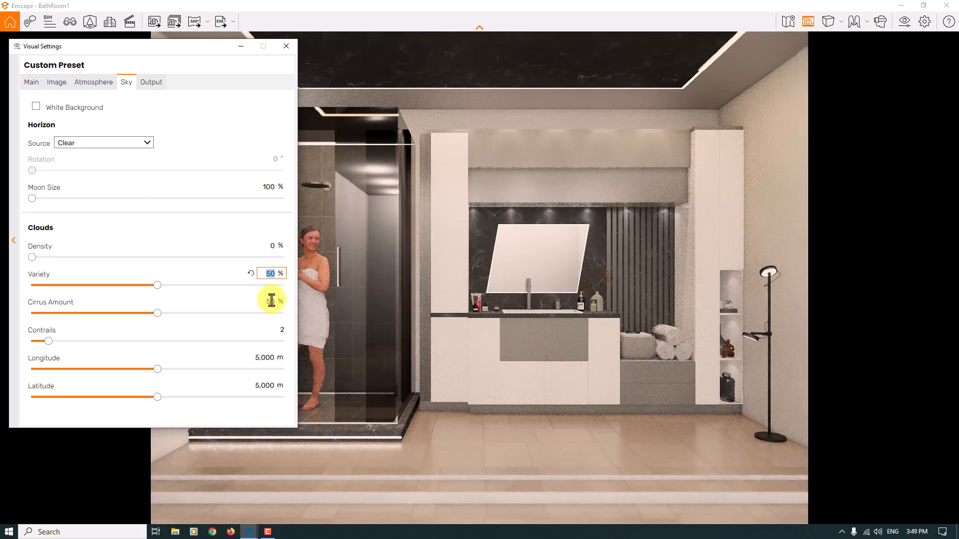
pyautogui.write('0')
pyautogui.press('Tab')
pyautogui.write('0')
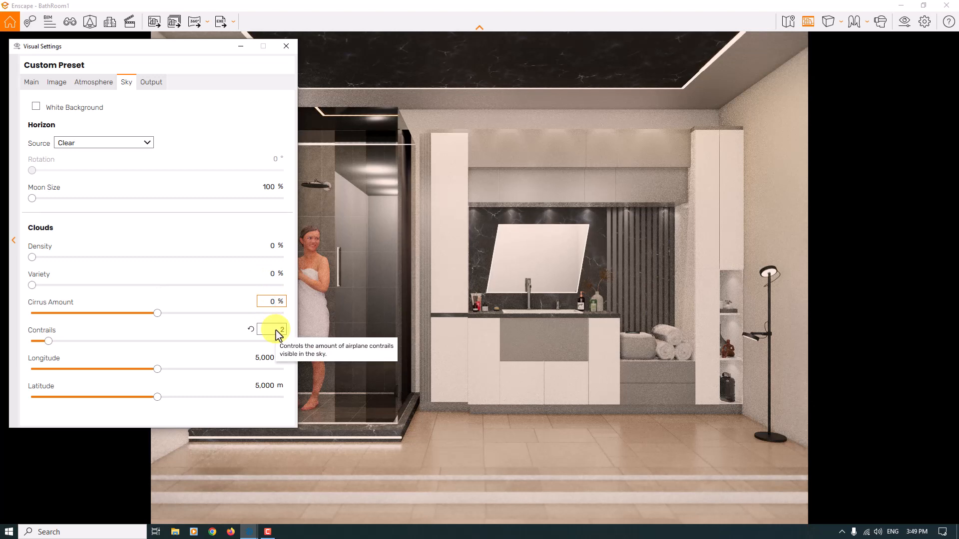
pyautogui.press('Tab')
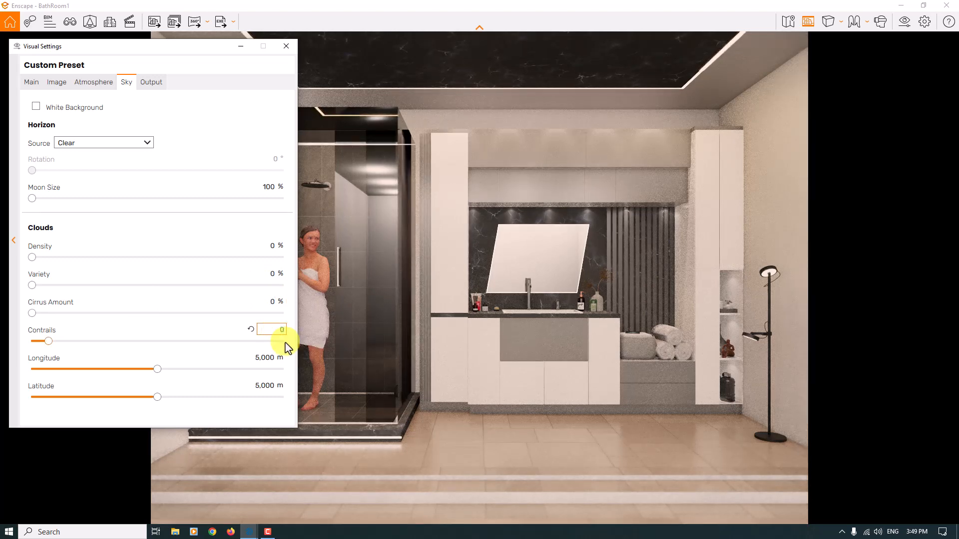
# Step: Apply the contrails value of 0 and set the rendering quality to Ultra in the main visual settings
pyautogui.press('Return')
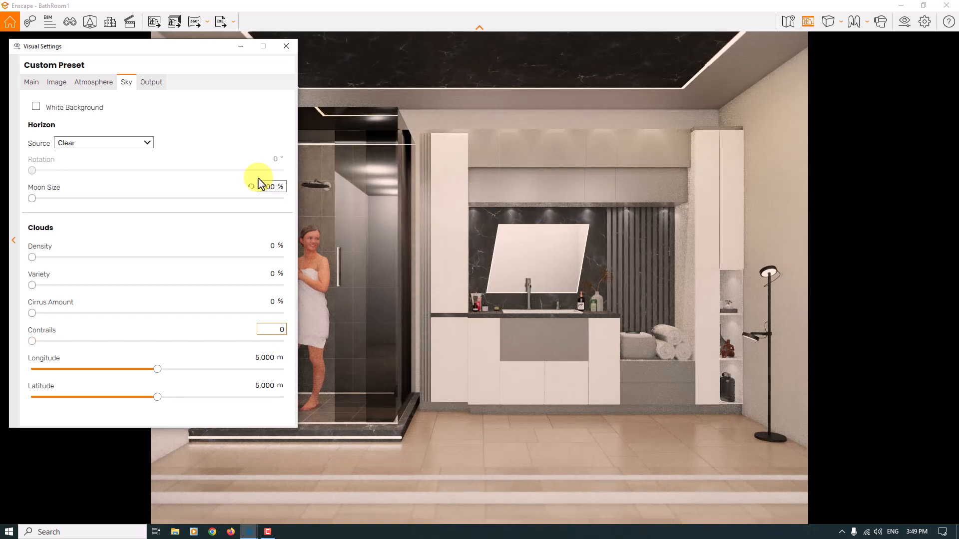
pyautogui.click(94, 82)
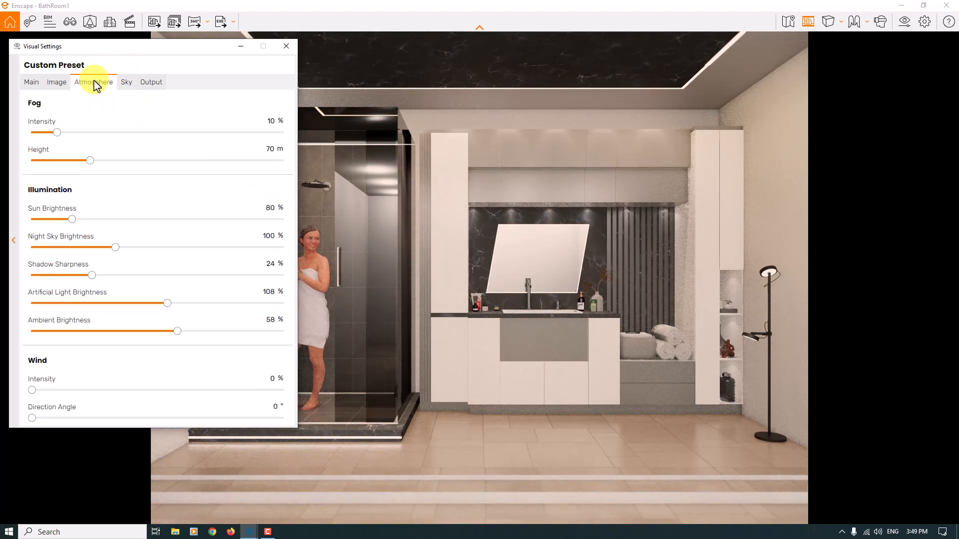
pyautogui.click(59, 83)
pyautogui.click(31, 82)
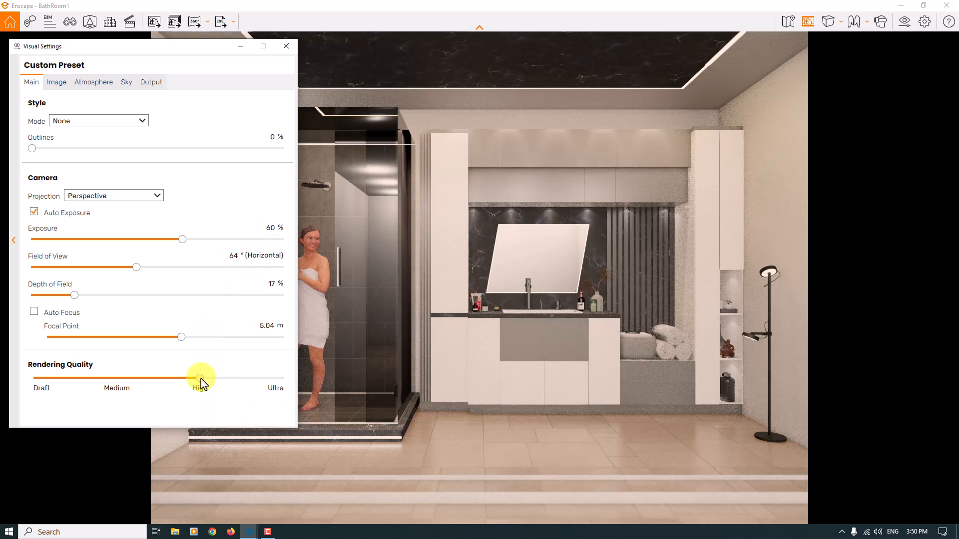
pyautogui.moveTo(204, 379); pyautogui.dragTo(296, 379)
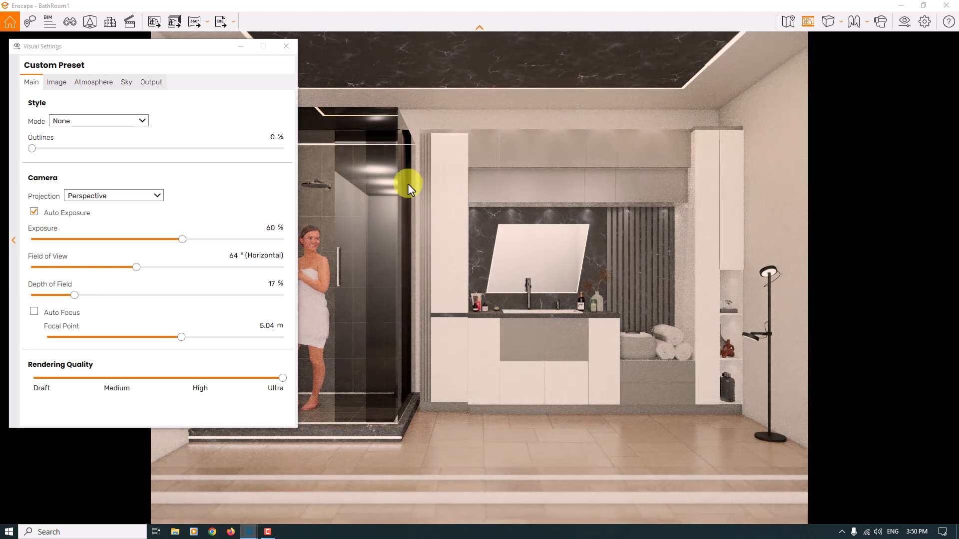
pyautogui.click(290, 48)
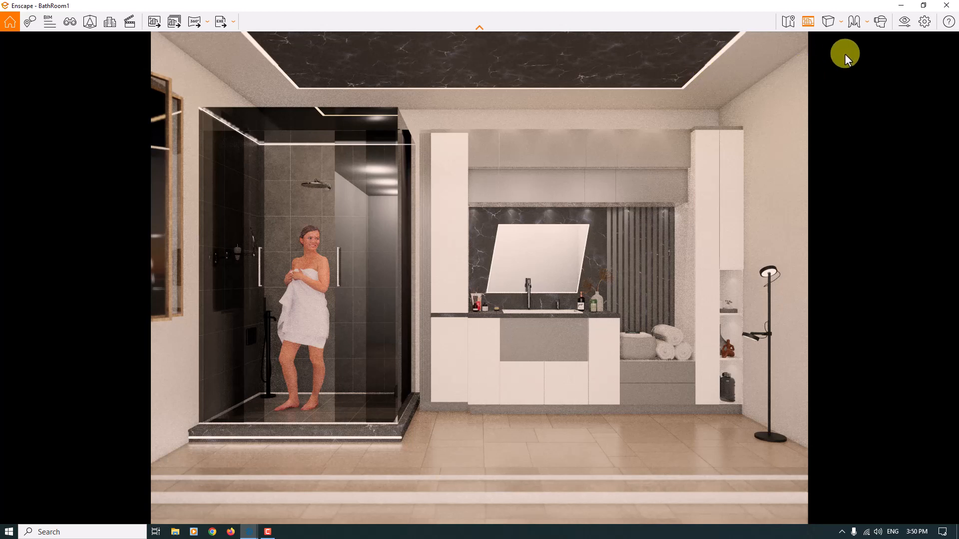
# Step: Reopen the visual settings and reduce the camera's depth of field to 11%
pyautogui.click(904, 26)
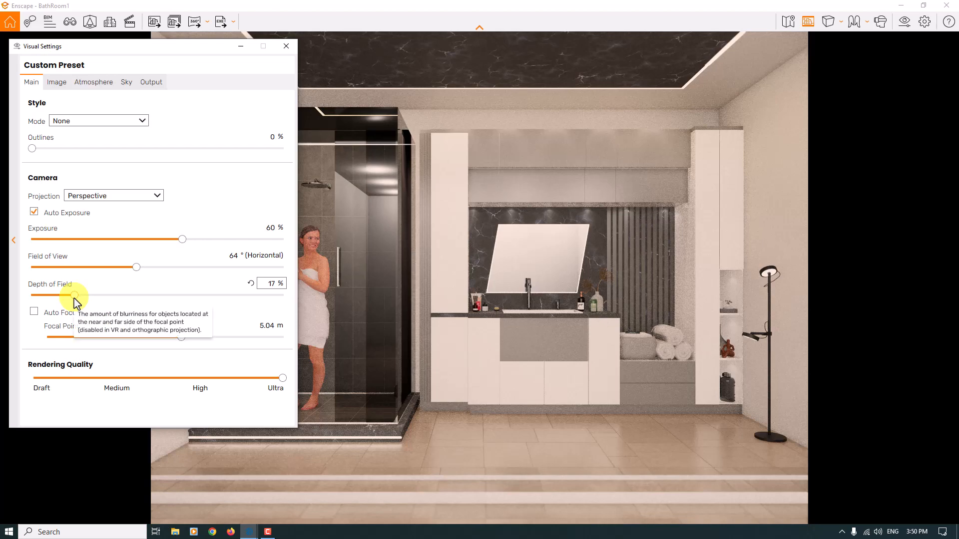
pyautogui.moveTo(74, 298); pyautogui.dragTo(73, 298)
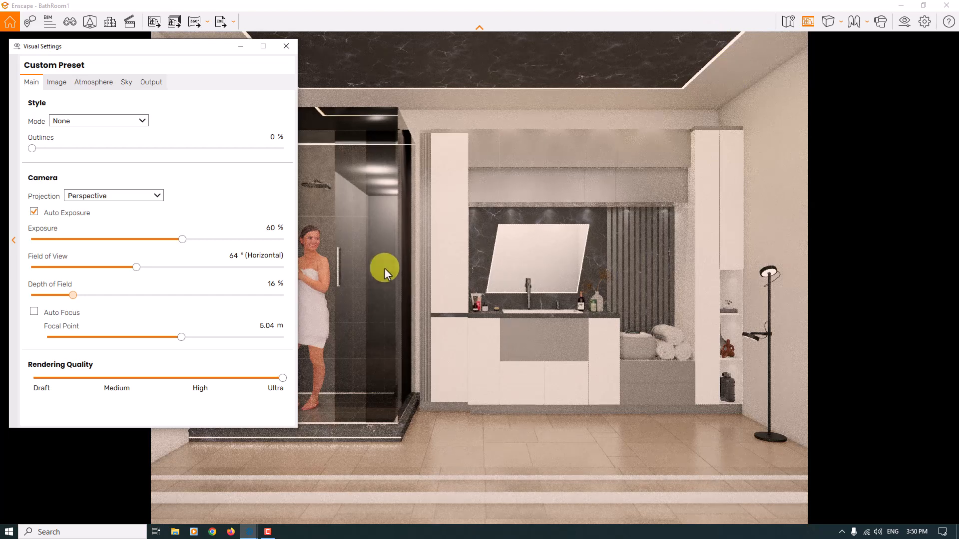
pyautogui.scroll(-5, 268, 280)
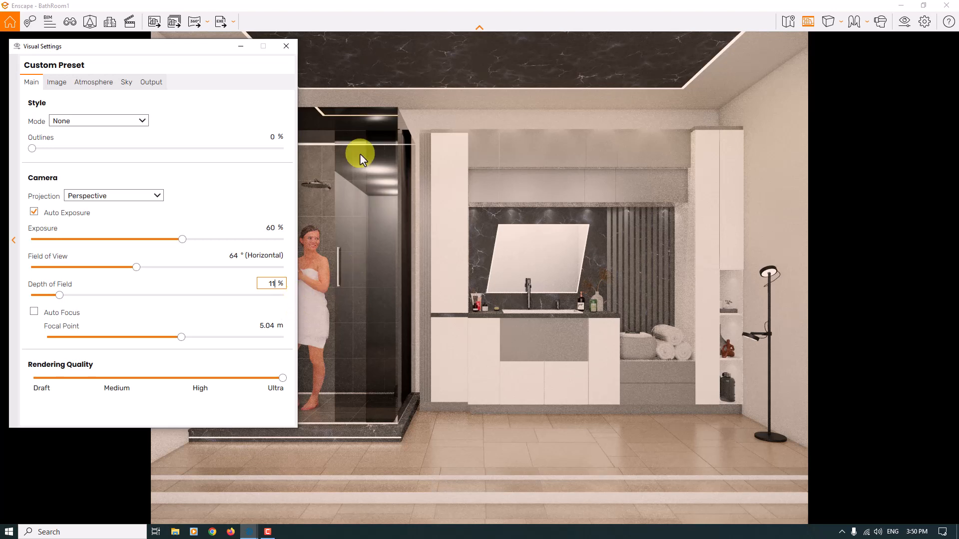
pyautogui.click(286, 46)
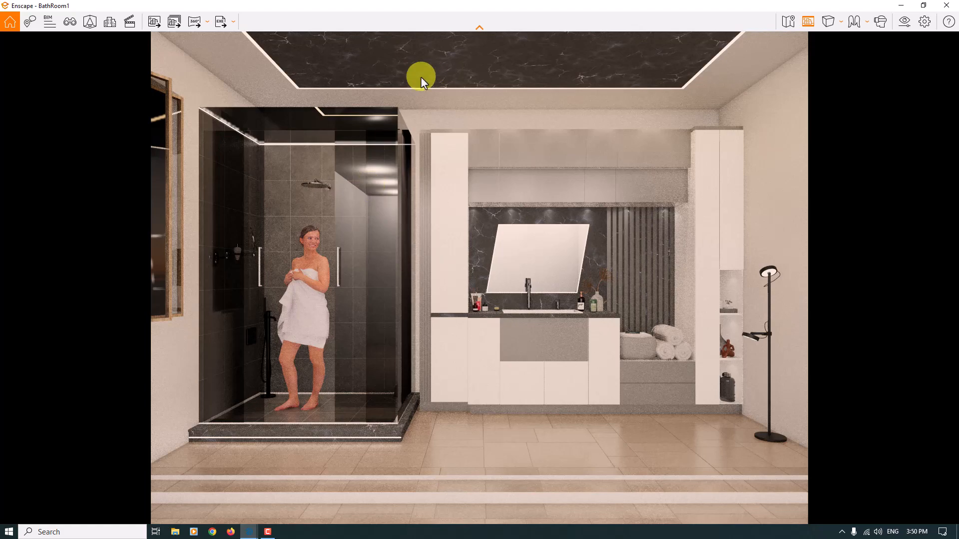
# Step: Place the Enscape render beside the SketchUp model and look up at the sphere lights below the ceiling
pyautogui.moveTo(451, 6); pyautogui.dragTo(956, 100)
pyautogui.click(283, 133)
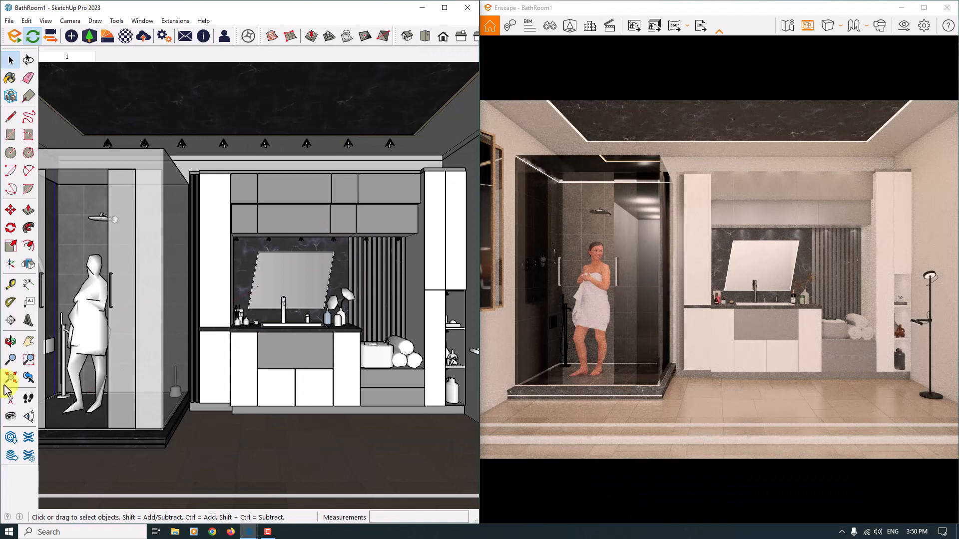
pyautogui.click(11, 416)
pyautogui.moveTo(208, 253)
pyautogui.mouseDown()
pyautogui.moveTo(343, 172)
pyautogui.moveTo(223, 235)
pyautogui.mouseUp()
pyautogui.press('space')
# Step: Select three sphere lights and move them across the ceiling toward the neighbouring lights, by about 50 cm and a further 16 cm
pyautogui.click(387, 140)
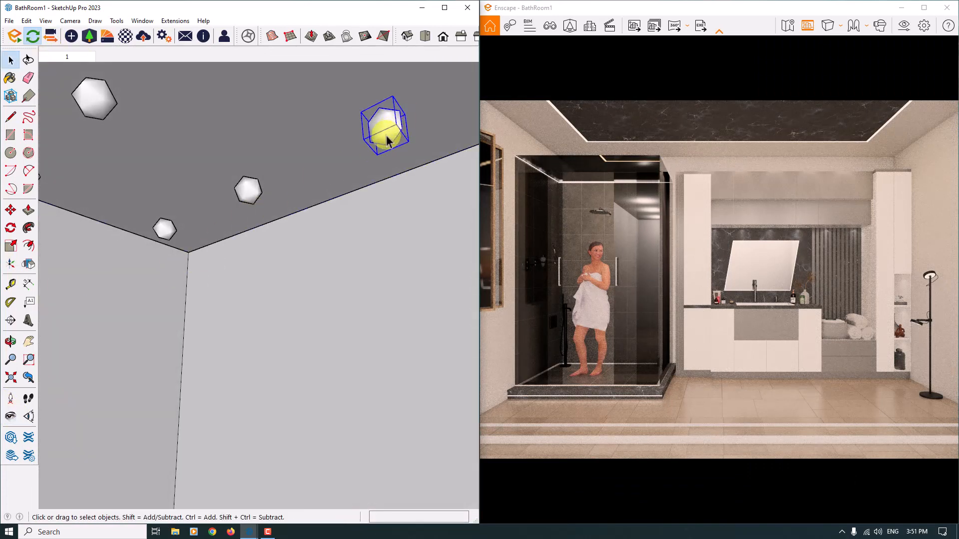
pyautogui.keyDown('shift'); pyautogui.click(250, 189); pyautogui.keyUp('shift')
pyautogui.keyDown('shift'); pyautogui.click(166, 228); pyautogui.keyUp('shift')
pyautogui.click(10, 211)
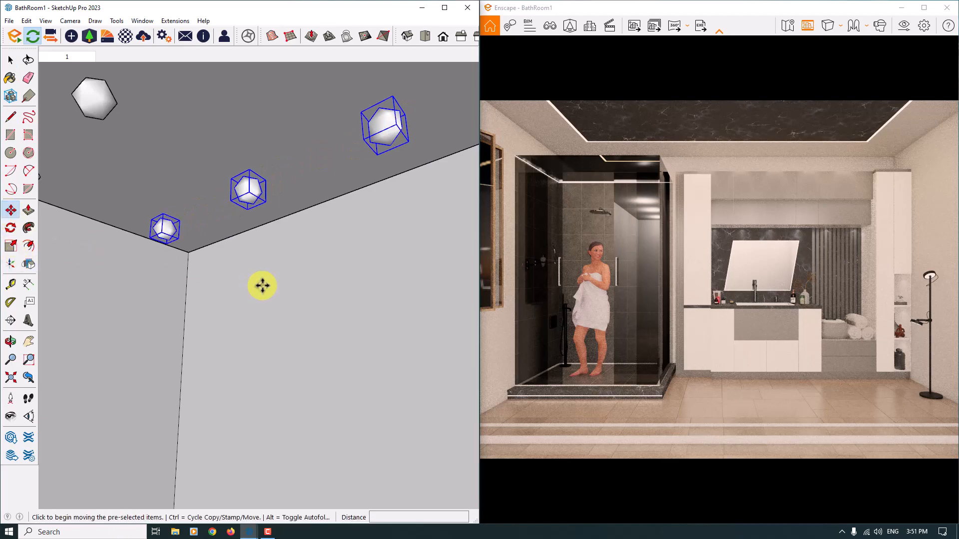
pyautogui.moveTo(261, 285); pyautogui.dragTo(223, 310, button='middle')
pyautogui.click(223, 310)
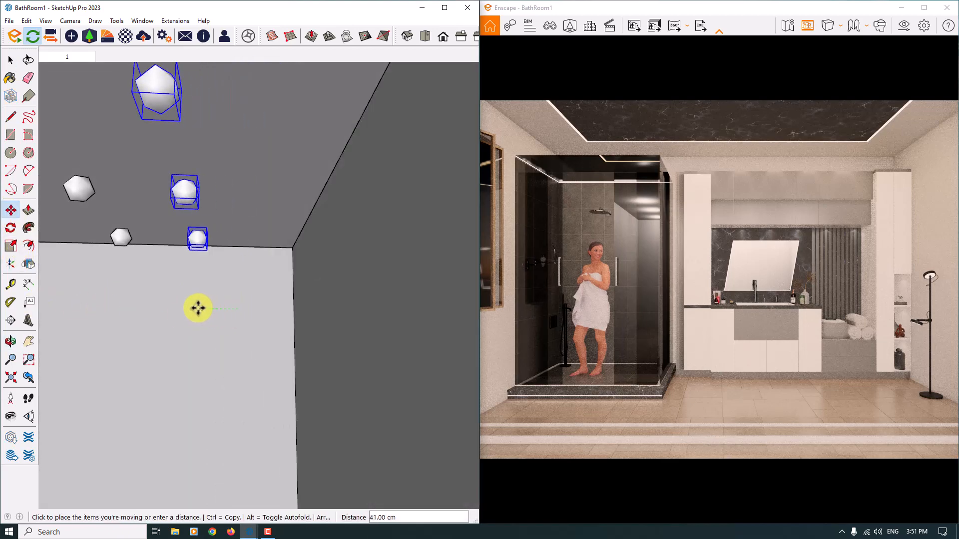
pyautogui.click(192, 307)
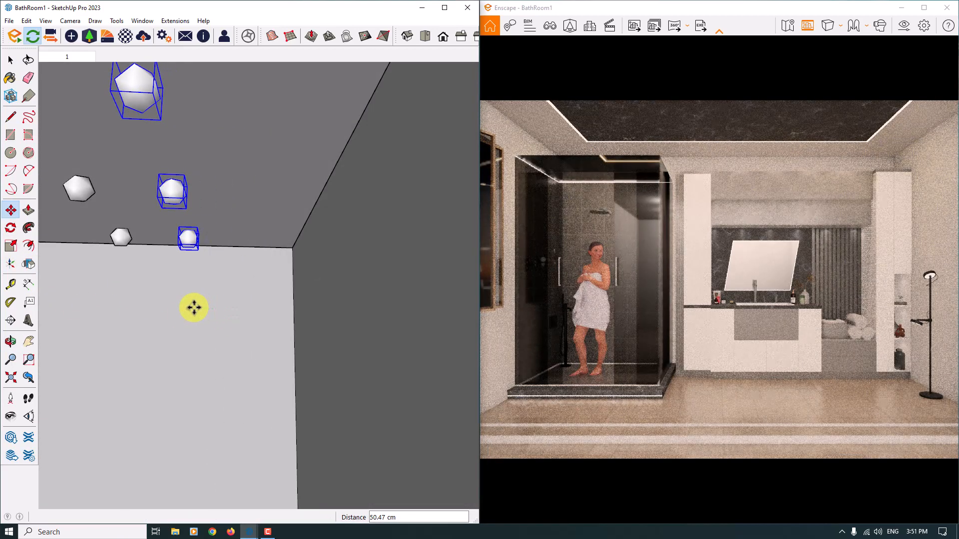
pyautogui.click(202, 276)
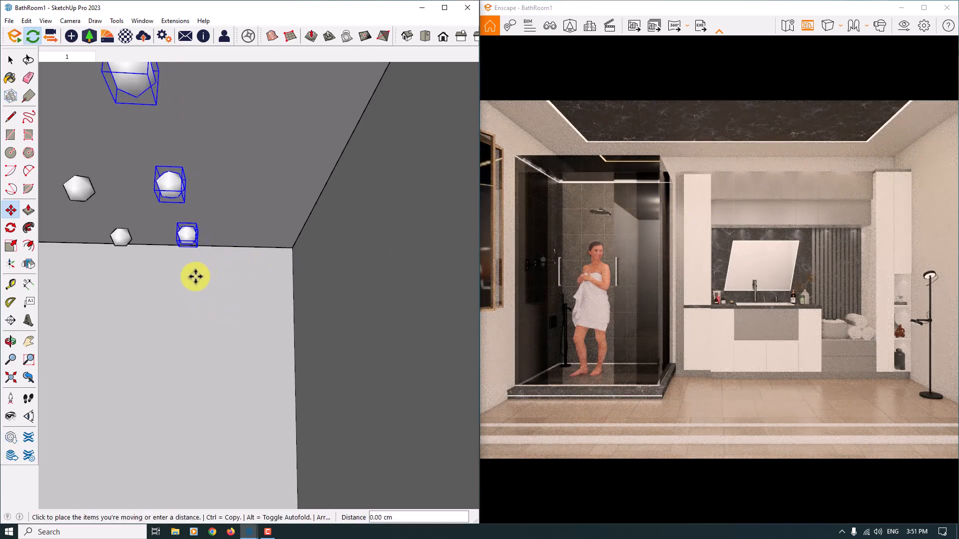
pyautogui.click(187, 274)
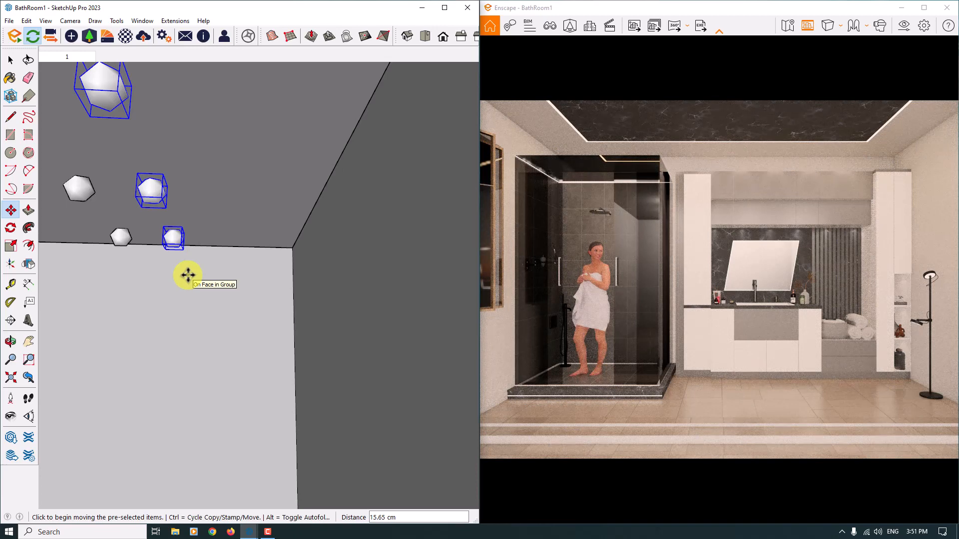
# Step: Try the three sphere lights closer to the side wall, undo those moves and check the enlarged render
pyautogui.click(179, 273)
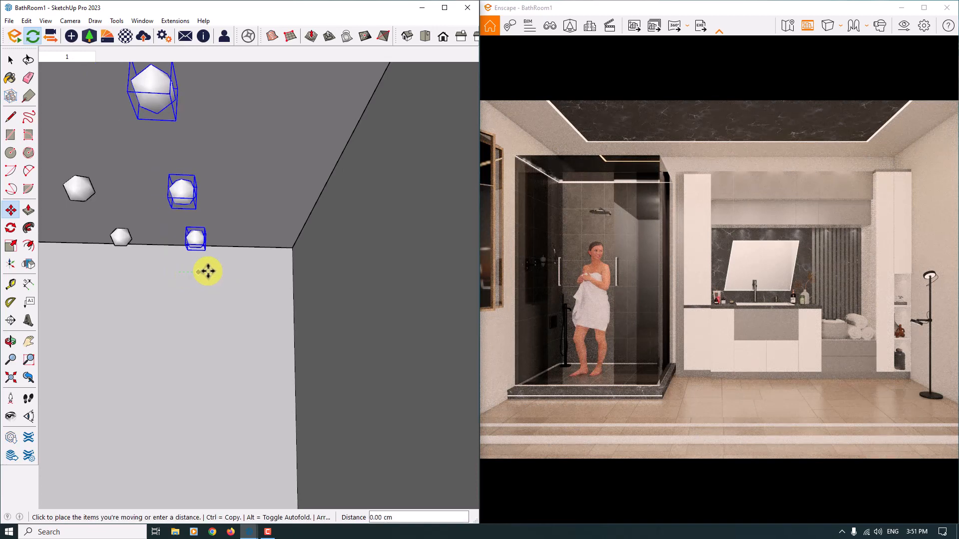
pyautogui.click(236, 272)
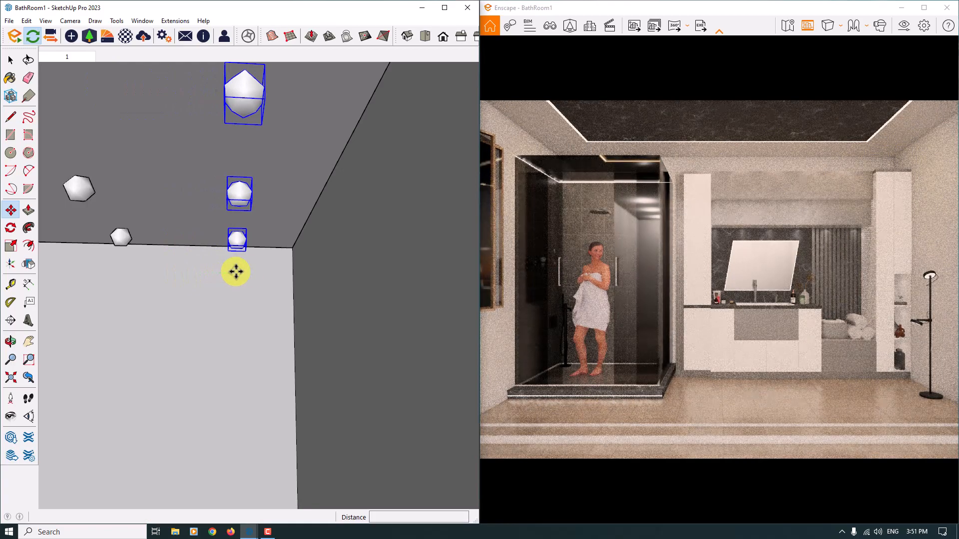
pyautogui.click(236, 272)
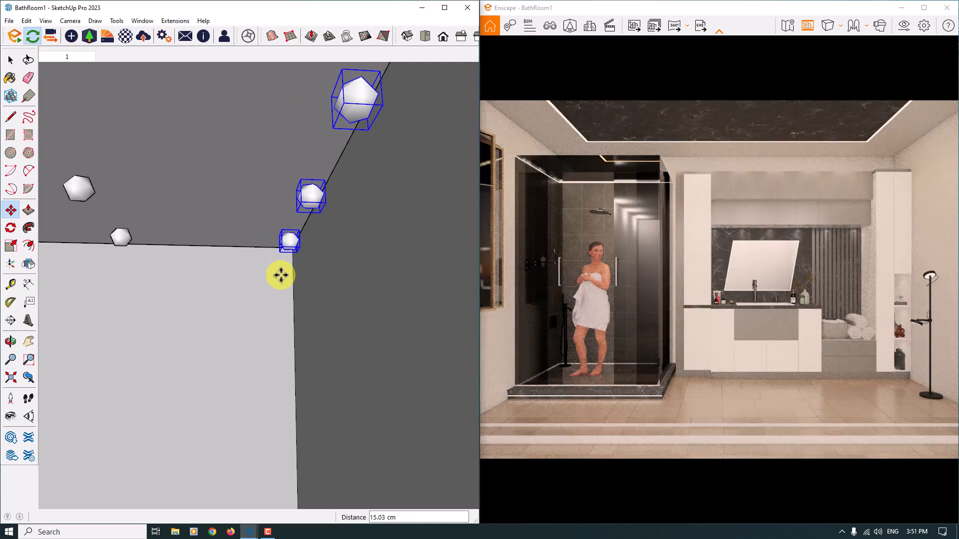
pyautogui.press('Escape')
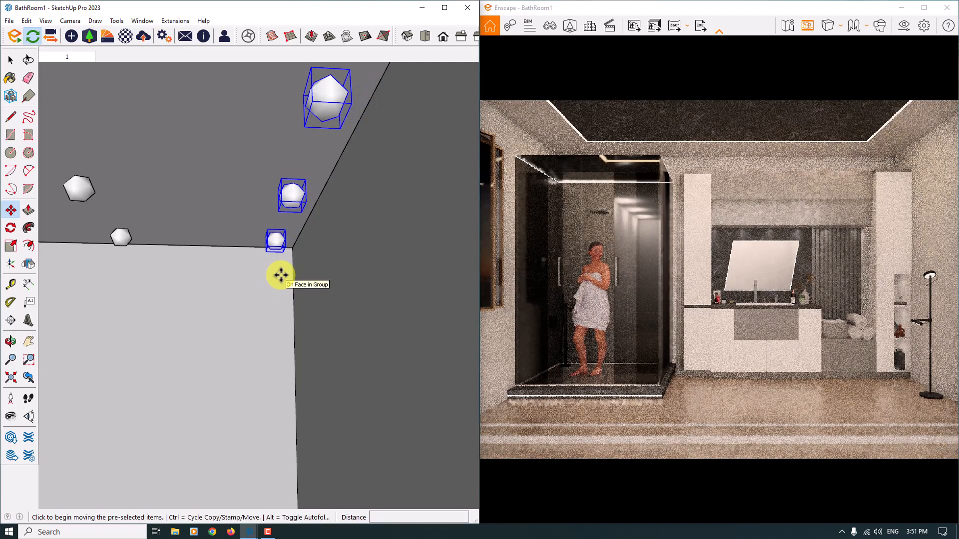
pyautogui.hotkey('ctrl', 'z')
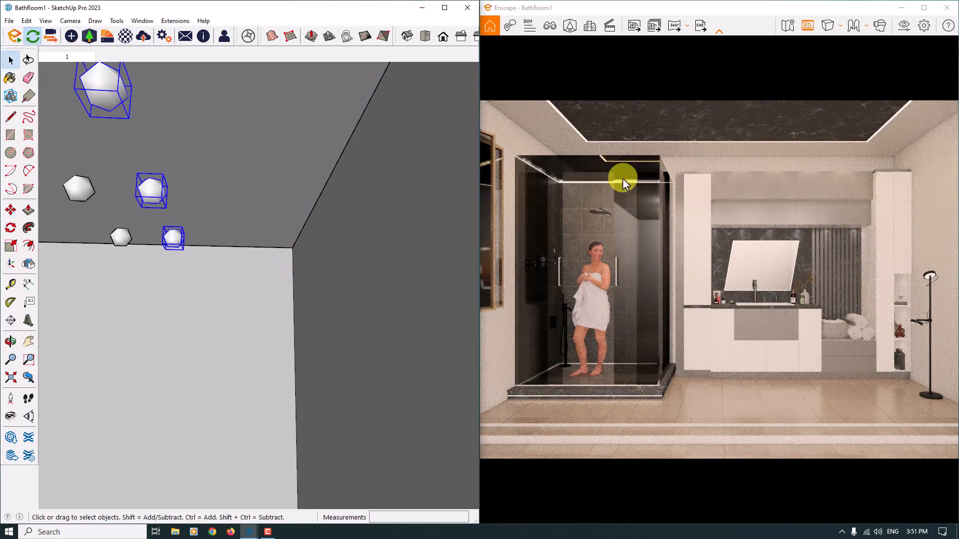
pyautogui.click(924, 8)
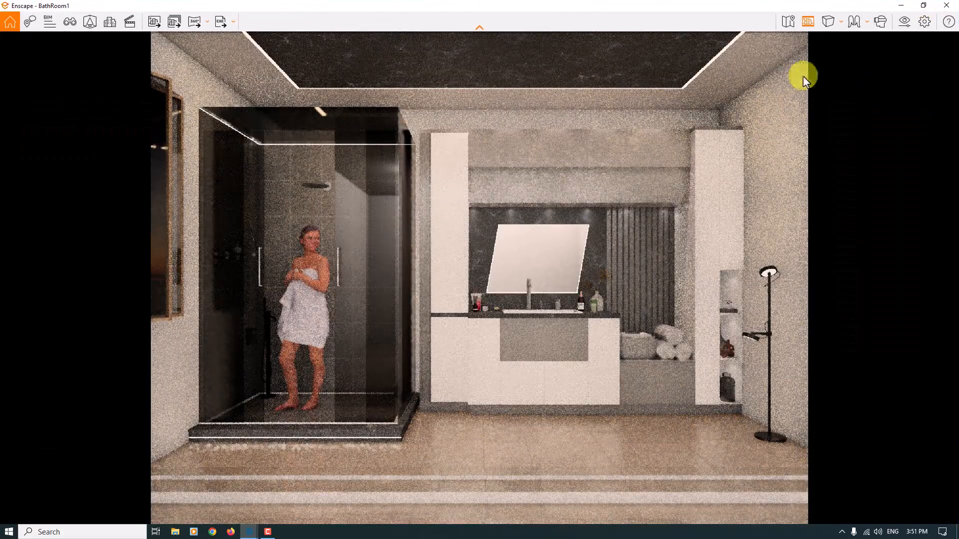
pyautogui.doubleClick(415, 6)
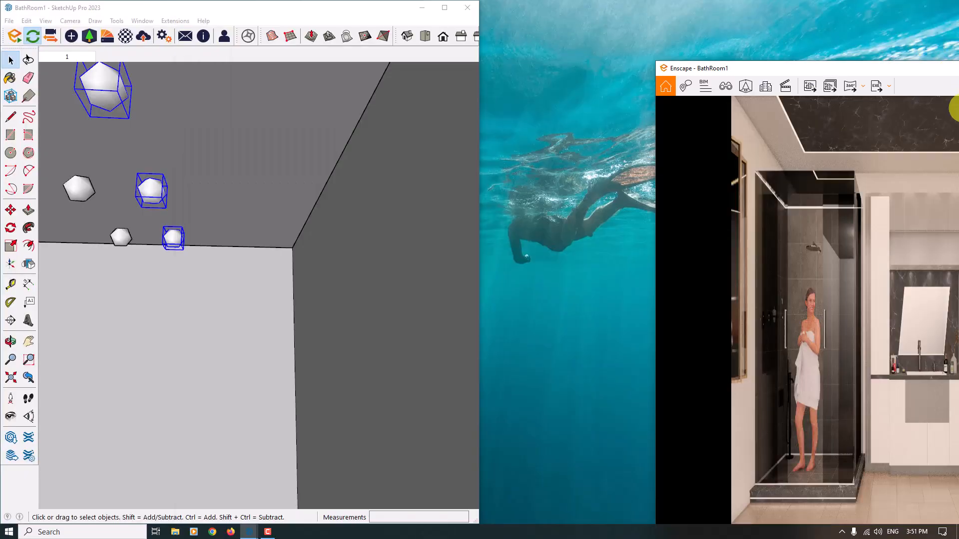
# Step: Set the luminous intensity of the middle sphere light in the moved row to 350 cd
pyautogui.click(149, 195)
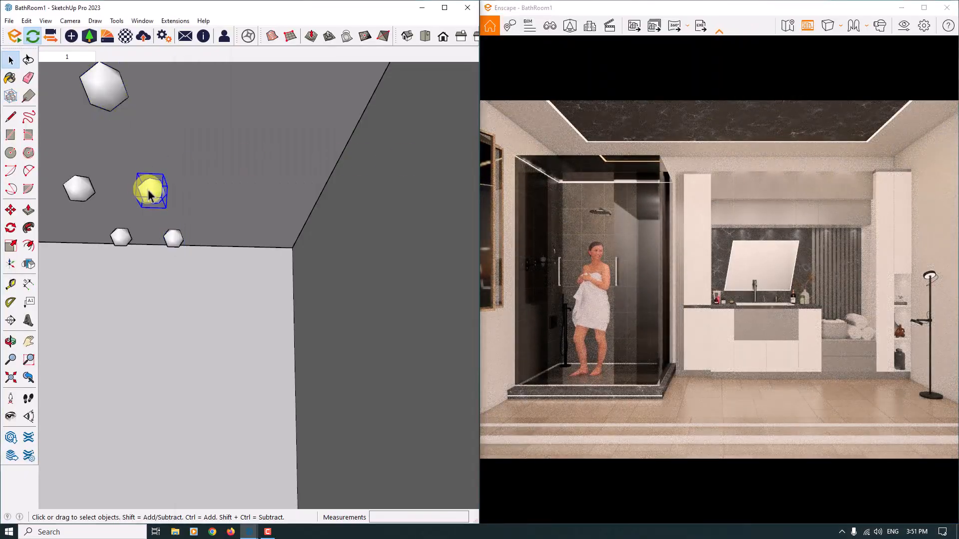
pyautogui.scroll(3, 149, 194)
pyautogui.click(72, 36)
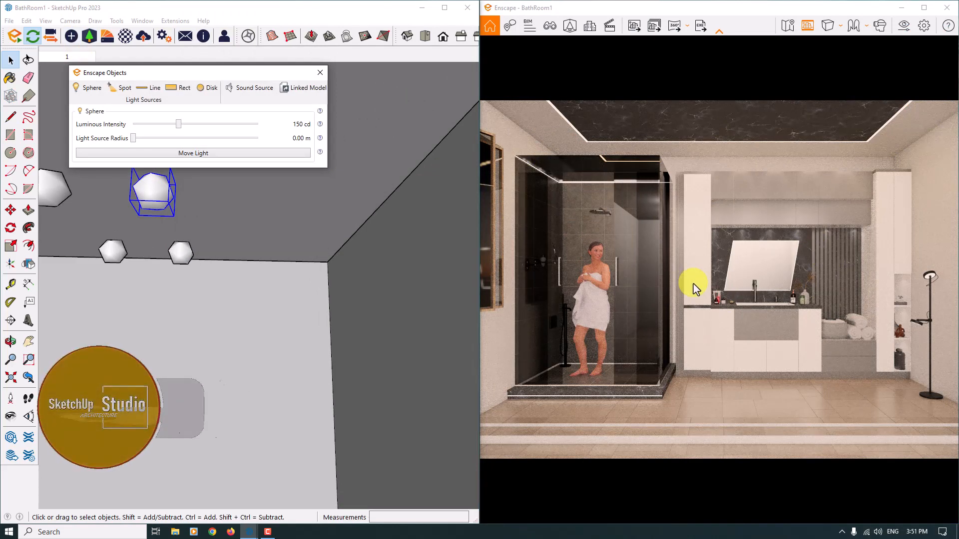
pyautogui.click(266, 125)
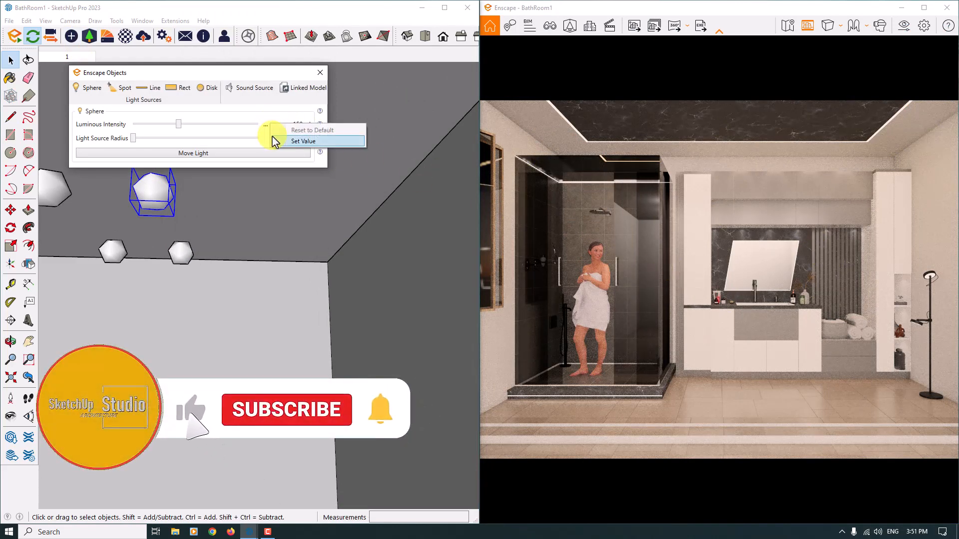
pyautogui.click(288, 141)
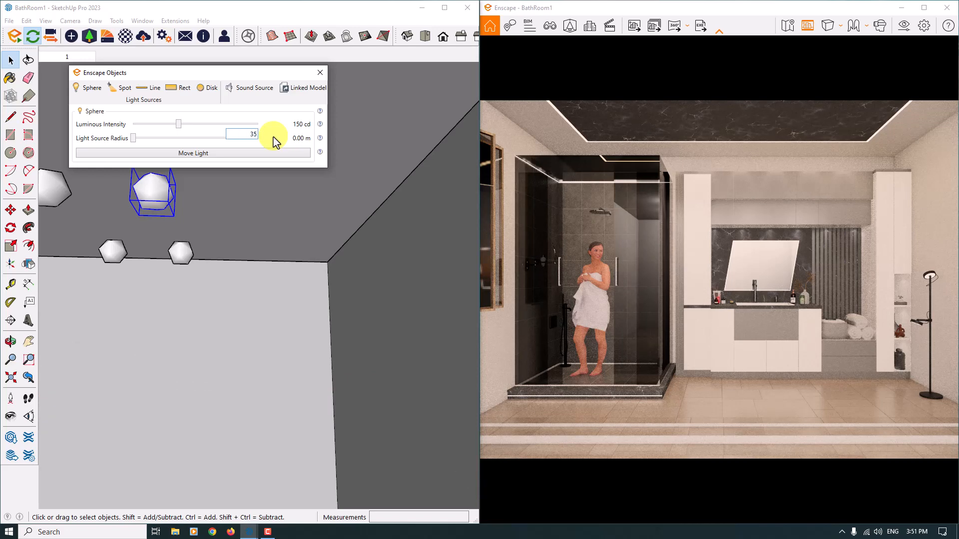
pyautogui.press('Return')
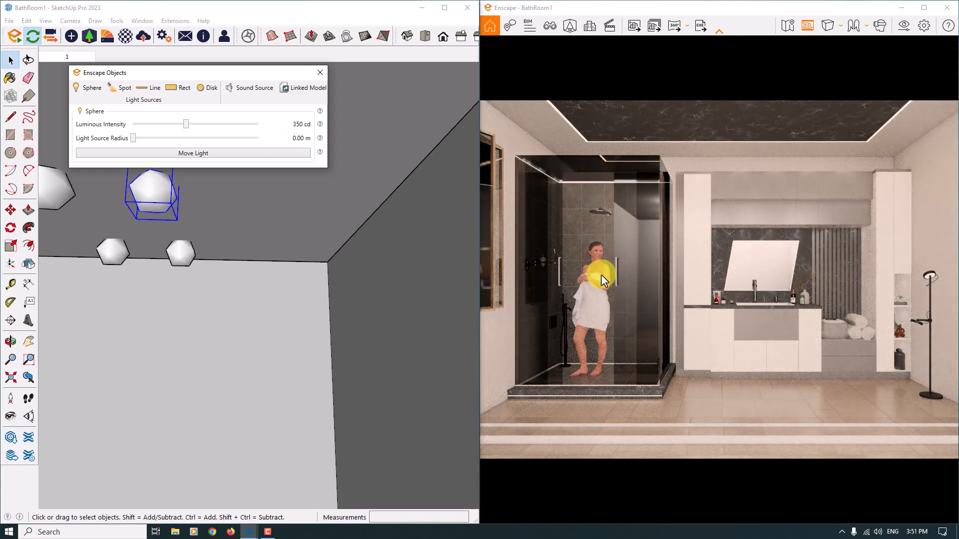
pyautogui.click(320, 76)
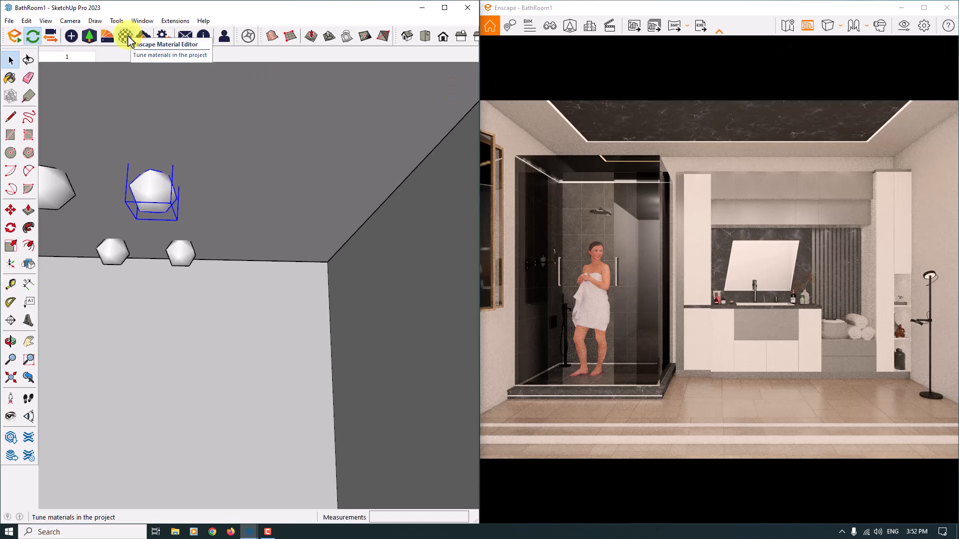
# Step: Open the Enscape Material Editor and sample the material of the upper wall cabinets for editing
pyautogui.moveTo(310, 310)
pyautogui.mouseDown(button='middle')
pyautogui.moveTo(250, 331)
pyautogui.moveTo(392, 279)
pyautogui.moveTo(145, 313)
pyautogui.moveTo(484, 276)
pyautogui.moveTo(79, 310)
pyautogui.moveTo(306, 272)
pyautogui.moveTo(298, 293)
pyautogui.moveTo(385, 313)
pyautogui.moveTo(167, 246)
pyautogui.moveTo(265, 263)
pyautogui.mouseUp(button='middle')
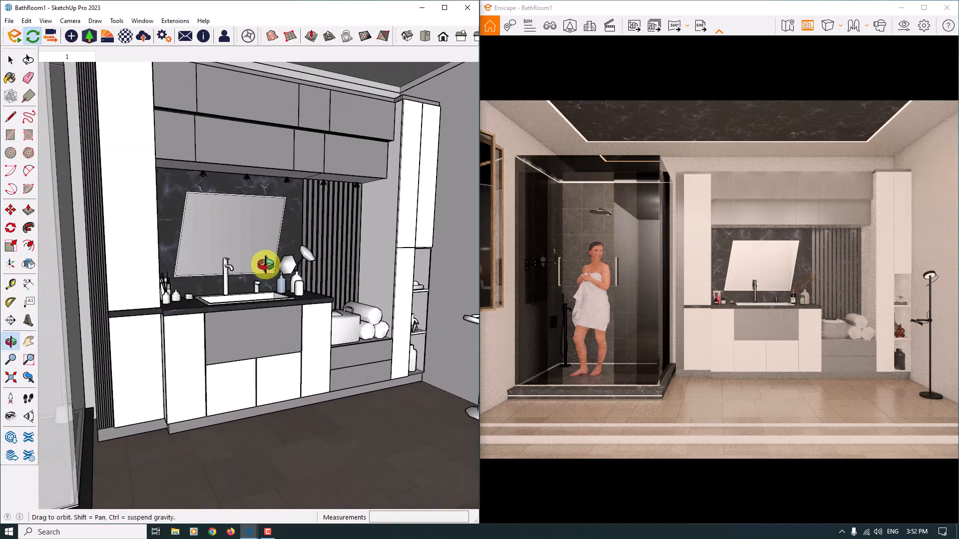
pyautogui.scroll(3, 263, 160)
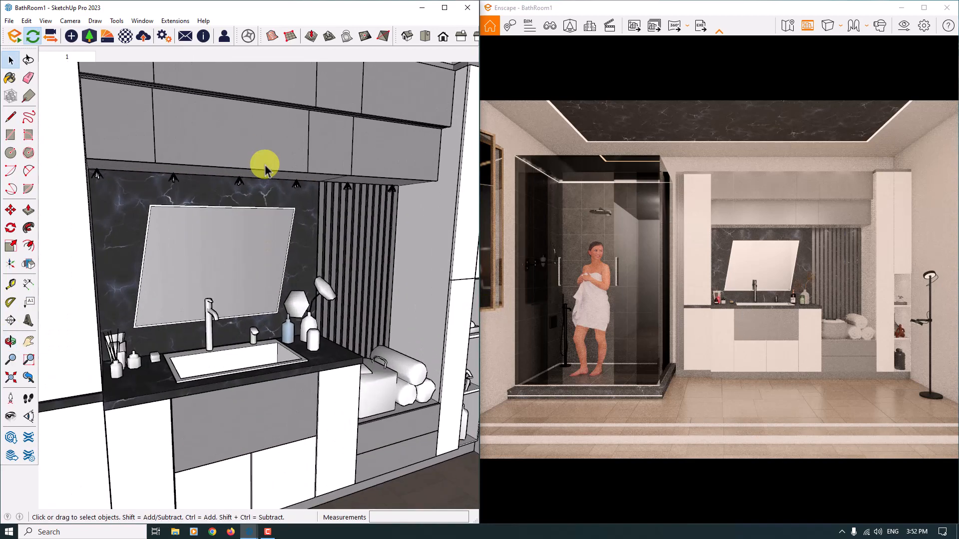
pyautogui.click(122, 38)
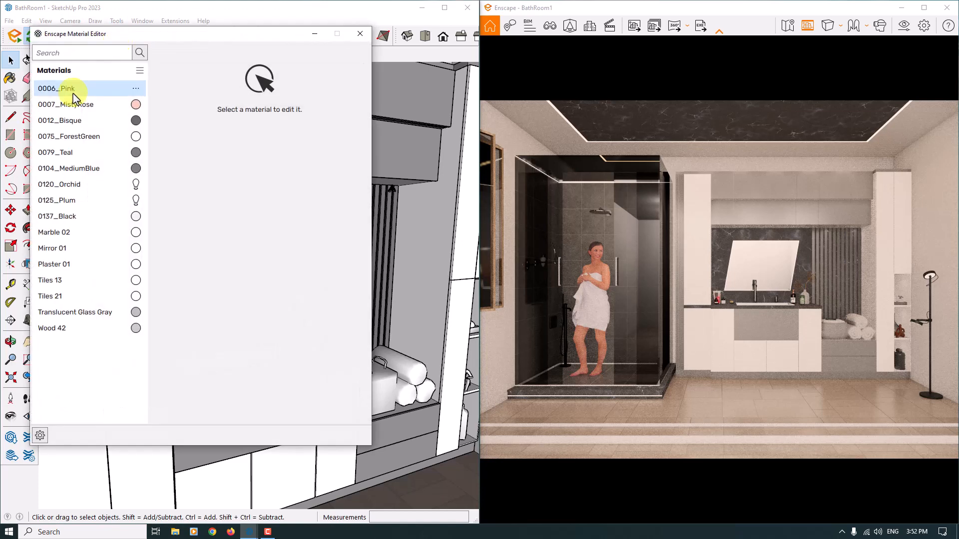
pyautogui.click(10, 78)
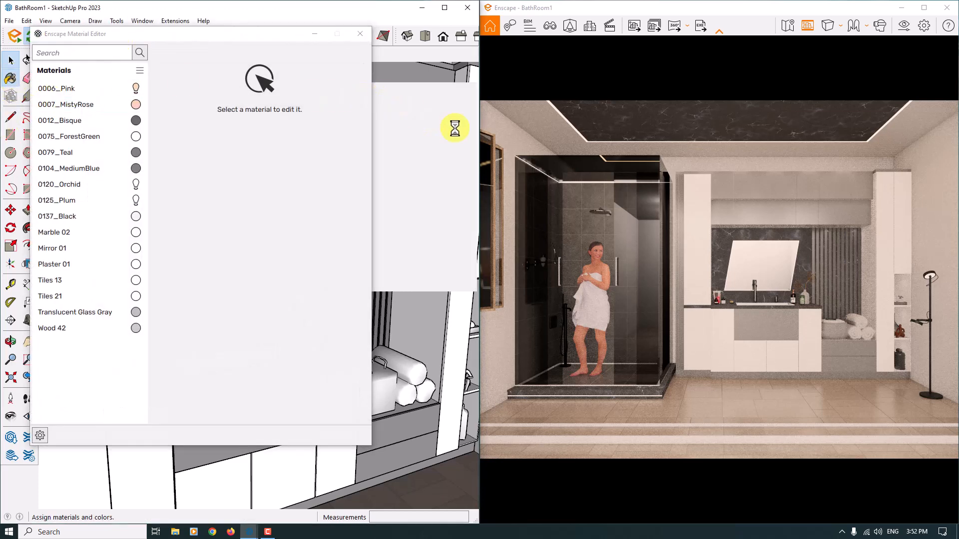
pyautogui.moveTo(284, 34); pyautogui.dragTo(366, 221)
pyautogui.click(349, 128)
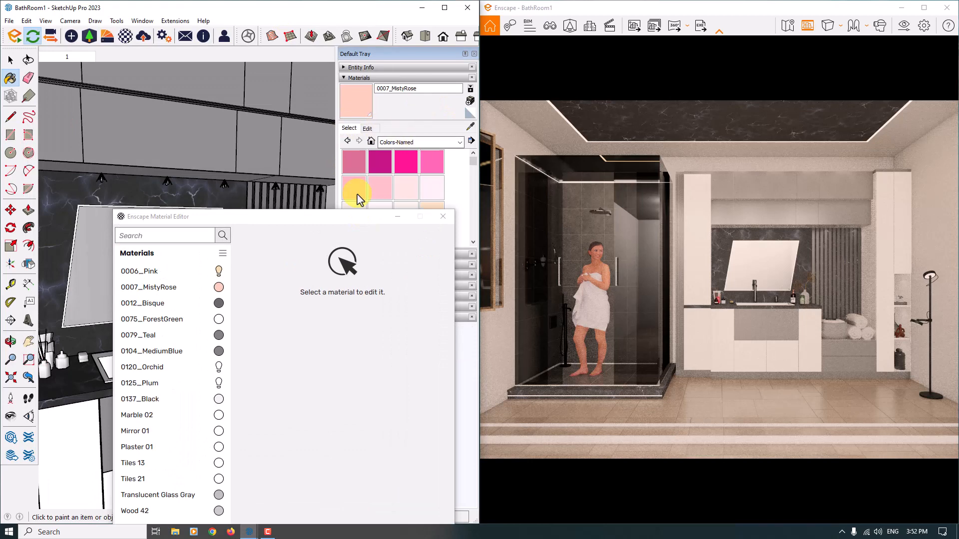
pyautogui.click(471, 129)
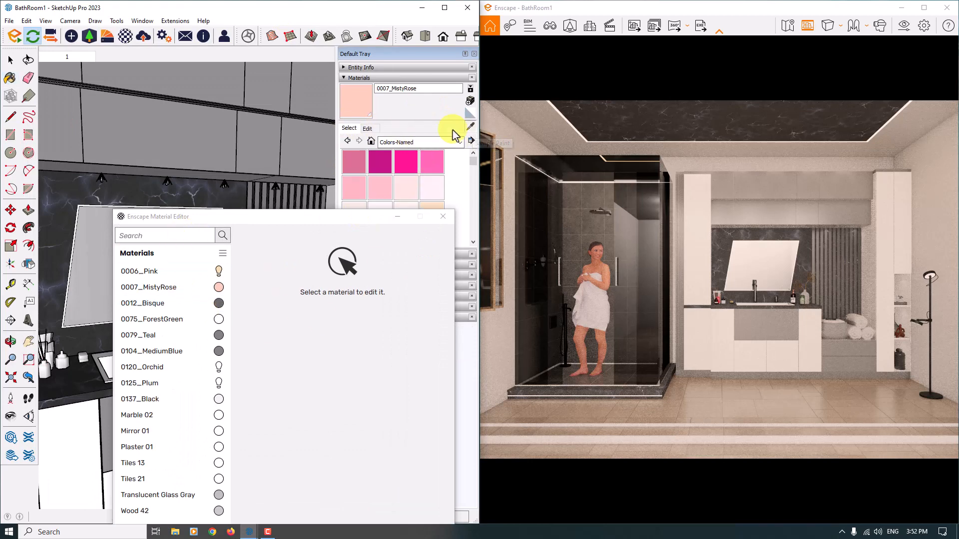
pyautogui.click(250, 140)
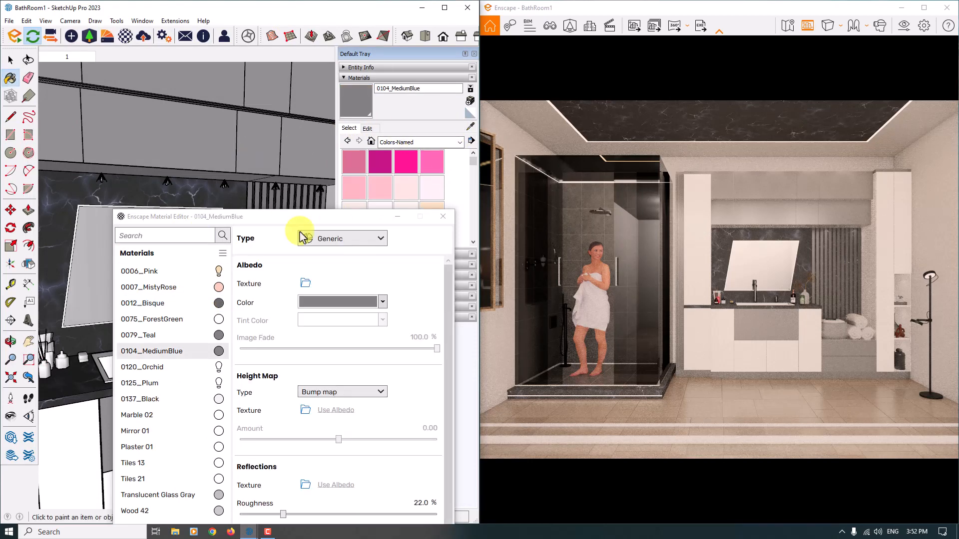
# Step: Set the albedo color of the upper cabinets' material to RGB 66, 66, 66 and select its hex code for copying
pyautogui.click(383, 302)
pyautogui.click(319, 60)
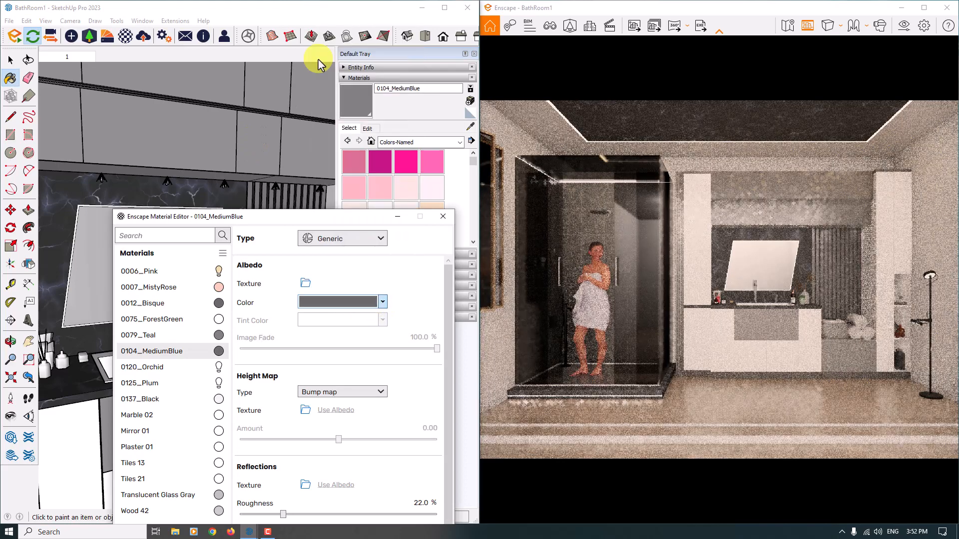
pyautogui.click(367, 302)
pyautogui.click(357, 26)
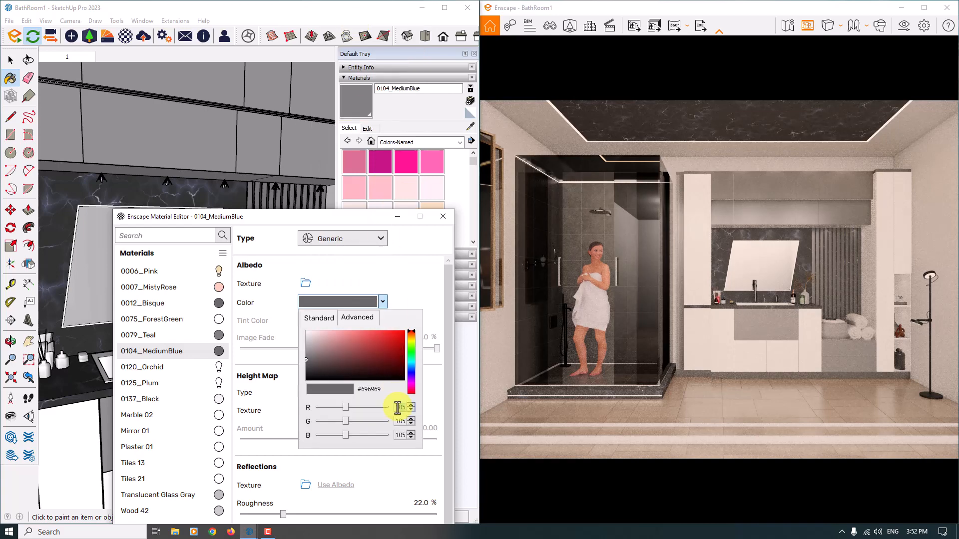
pyautogui.write('6')
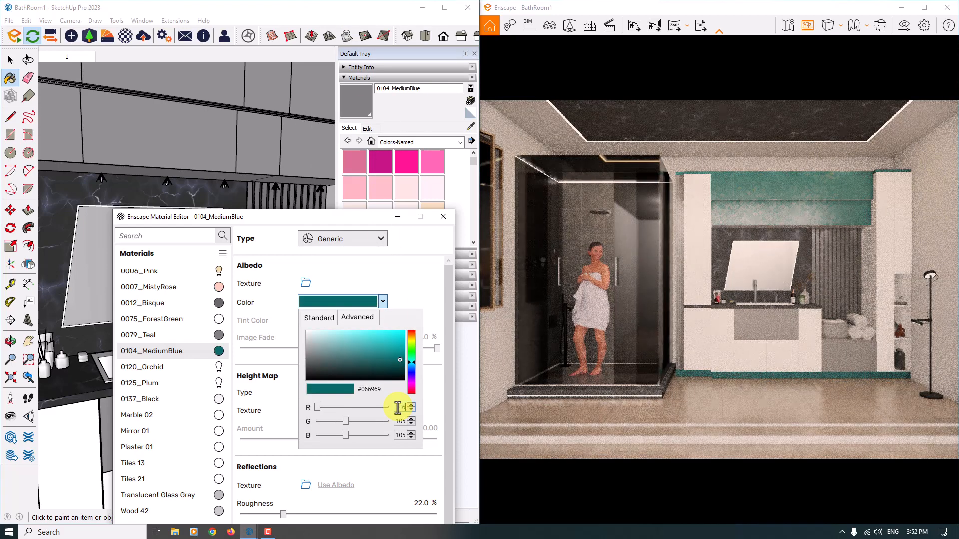
pyautogui.write('6')
pyautogui.doubleClick(399, 422)
pyautogui.write('66')
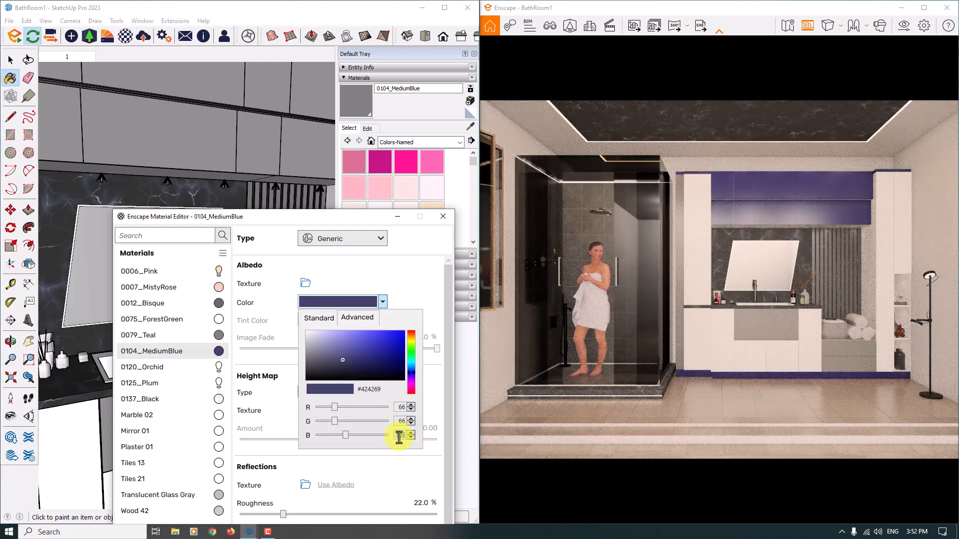
pyautogui.doubleClick(399, 436)
pyautogui.write('6')
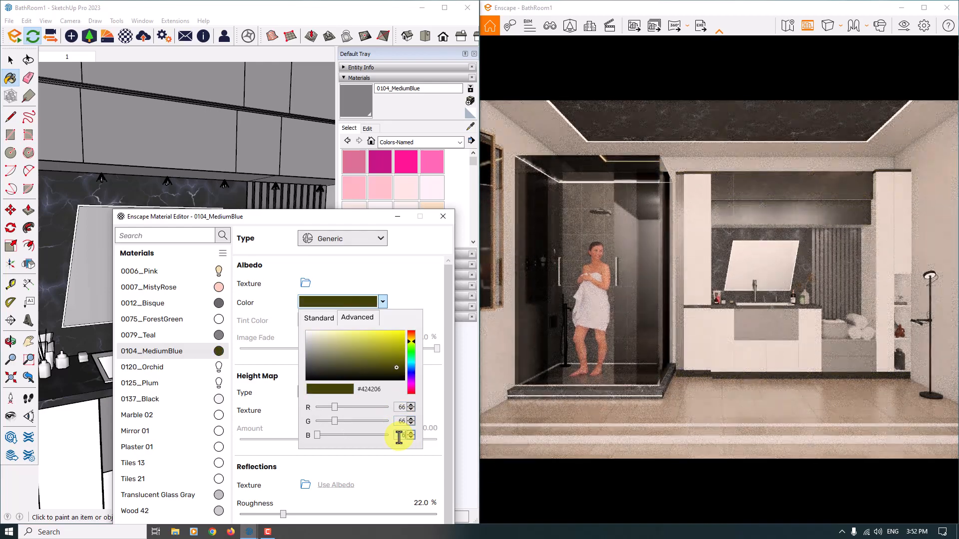
pyautogui.write('6')
pyautogui.moveTo(370, 389)
pyautogui.mouseDown()
pyautogui.moveTo(386, 391)
pyautogui.moveTo(364, 394)
pyautogui.mouseUp()
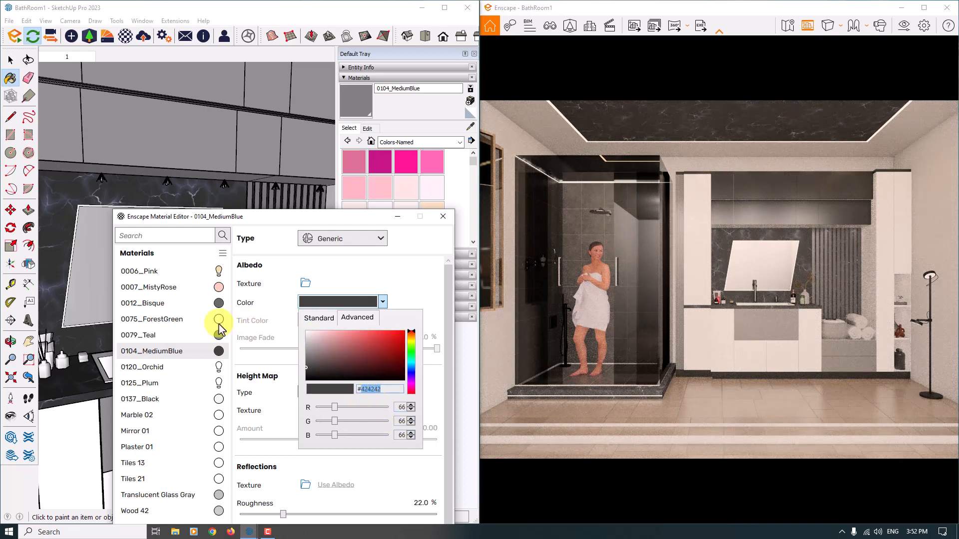
# Step: Set the albedo color of the 0079_Teal material to #424242
pyautogui.click(179, 336)
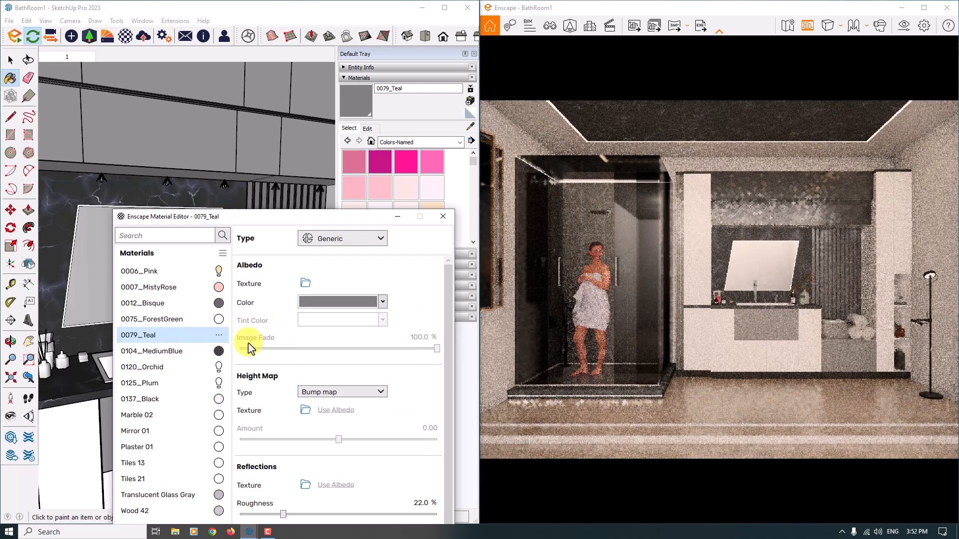
pyautogui.click(383, 302)
pyautogui.click(385, 392)
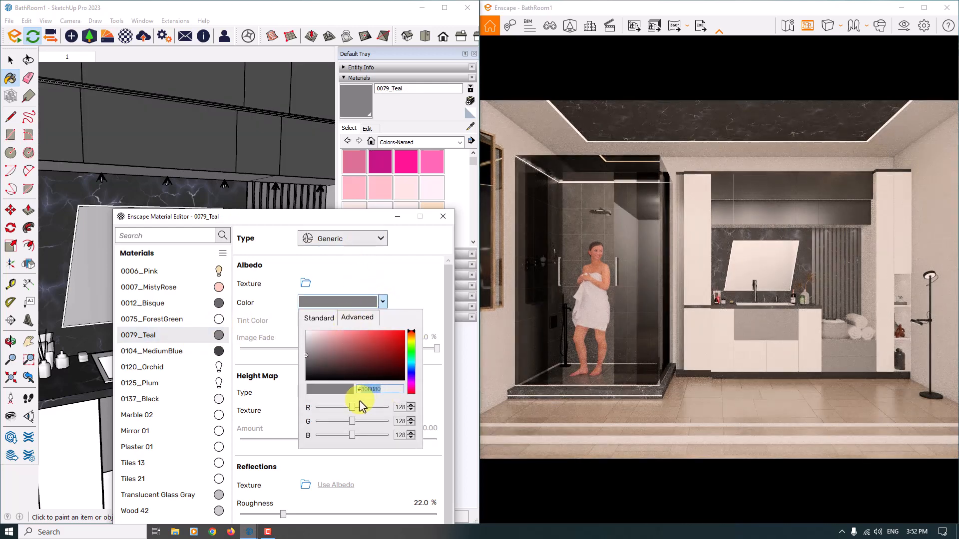
pyautogui.write('#424242')
pyautogui.click(441, 217)
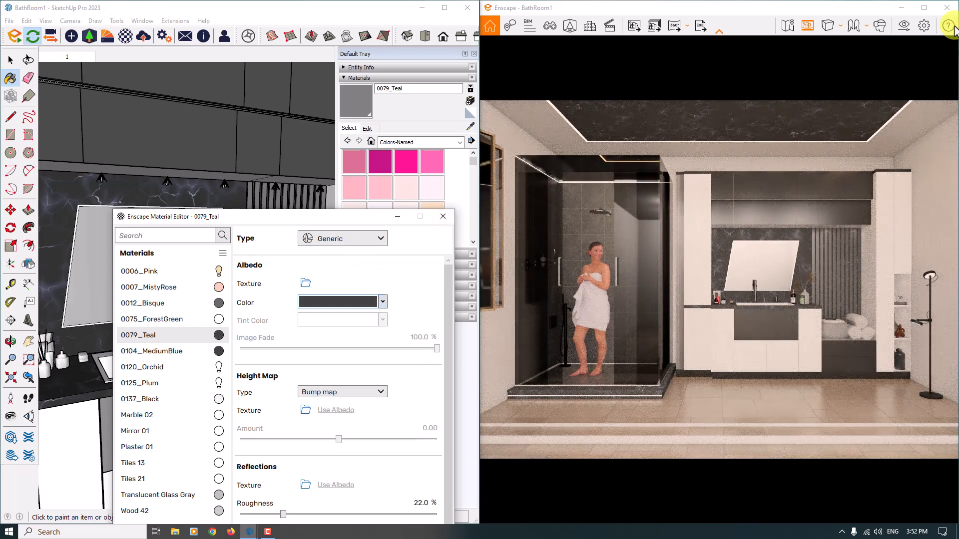
# Step: Enlarge the Enscape view and render it to the desktop as a JPEG image named Bathroom Design
pyautogui.click(930, 7)
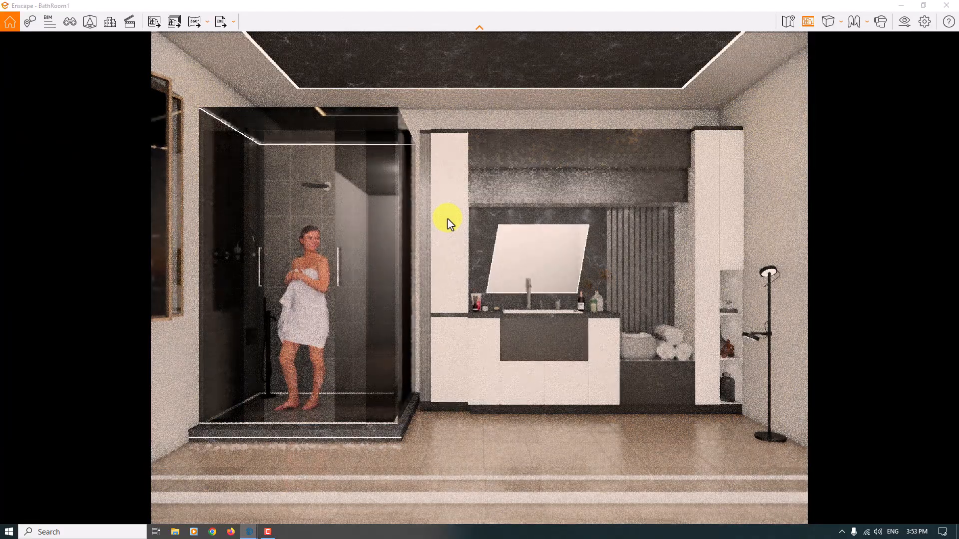
pyautogui.click(154, 23)
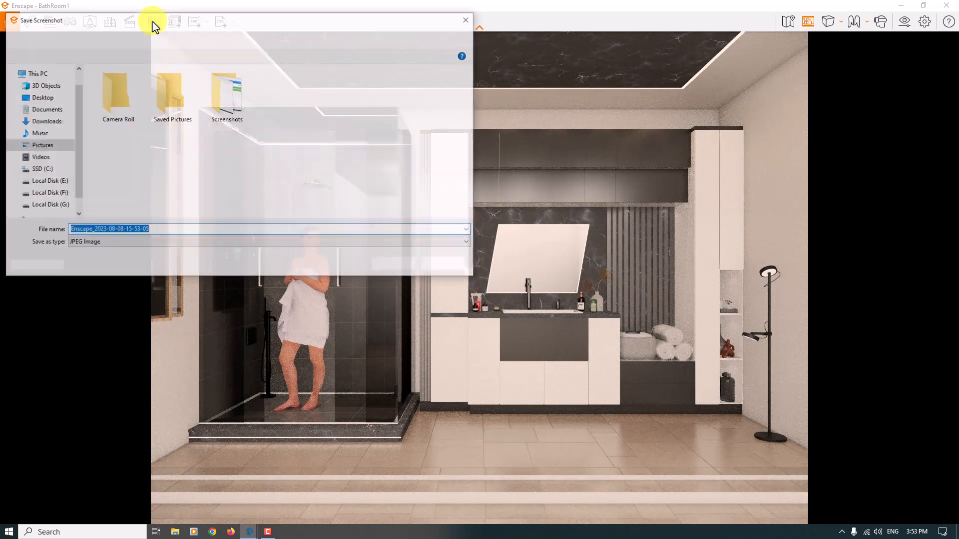
pyautogui.click(41, 97)
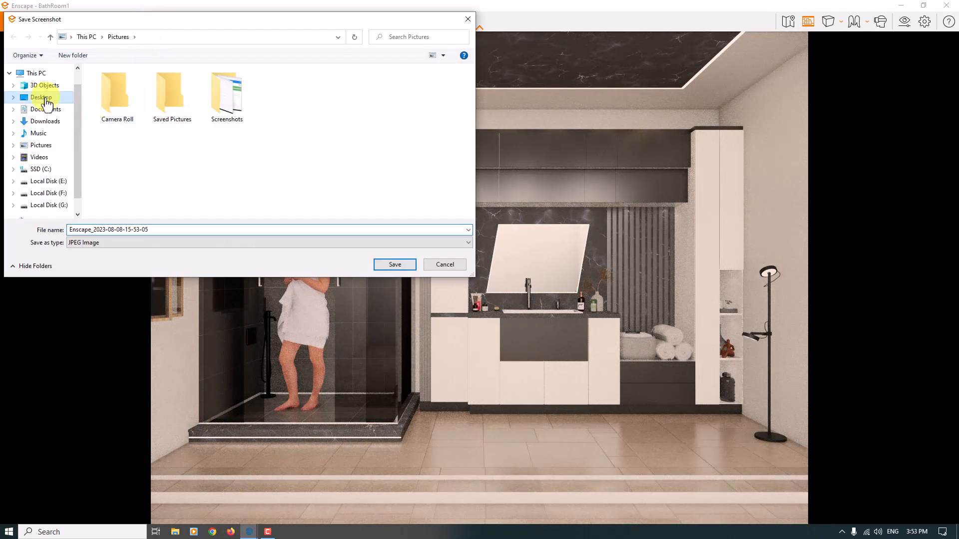
pyautogui.tripleClick(150, 235)
pyautogui.write('Bathroom Design')
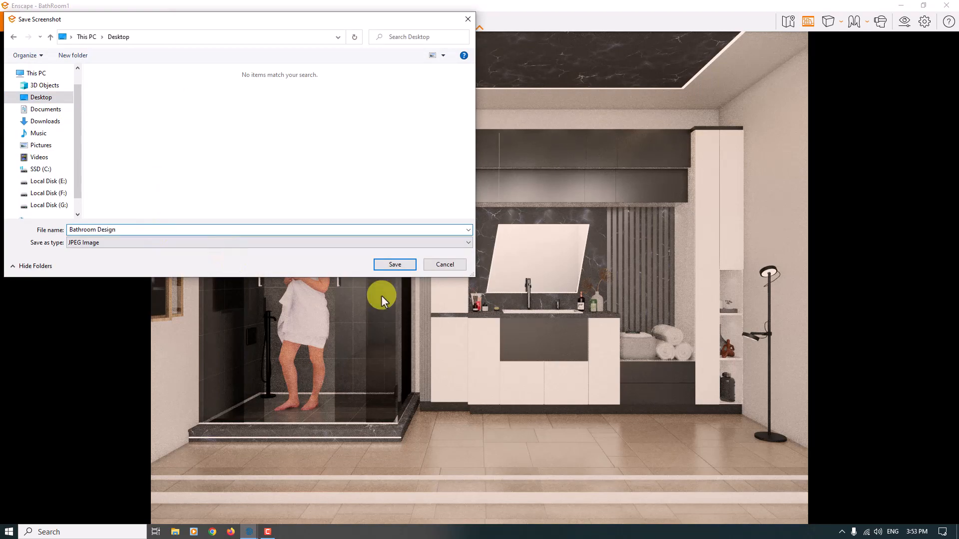
pyautogui.click(404, 270)
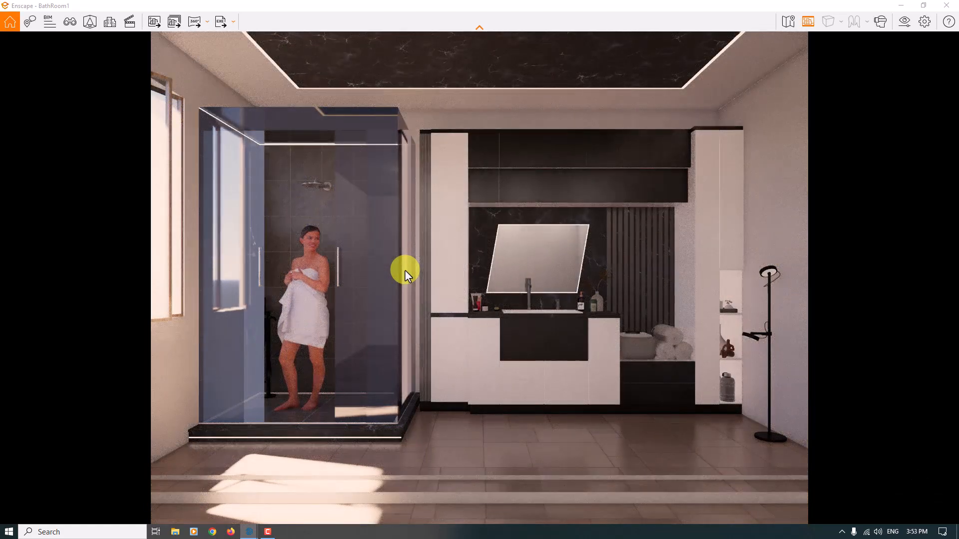
# Step: Close the Enscape render window and the Material Editor, leaving the SketchUp model window maximized
pyautogui.click(953, 4)
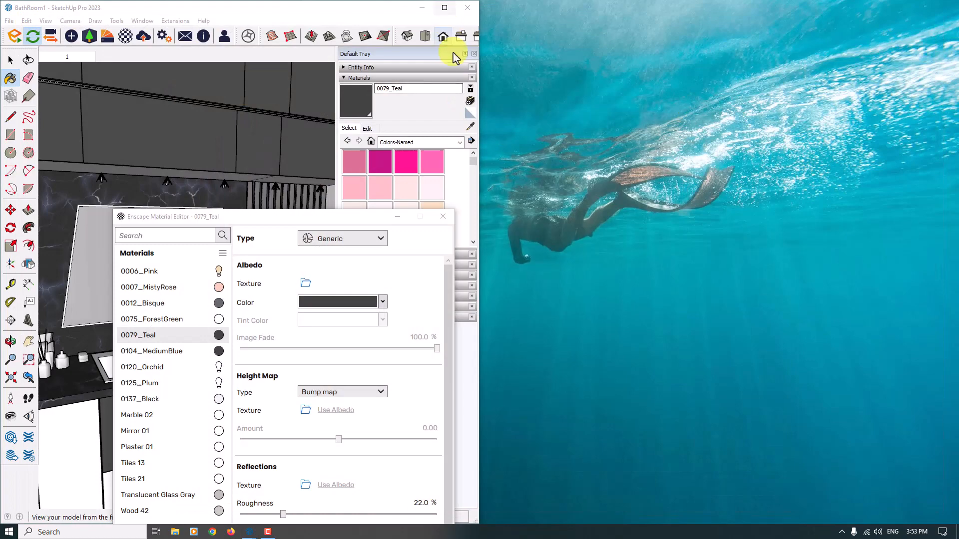
pyautogui.click(443, 216)
pyautogui.click(444, 8)
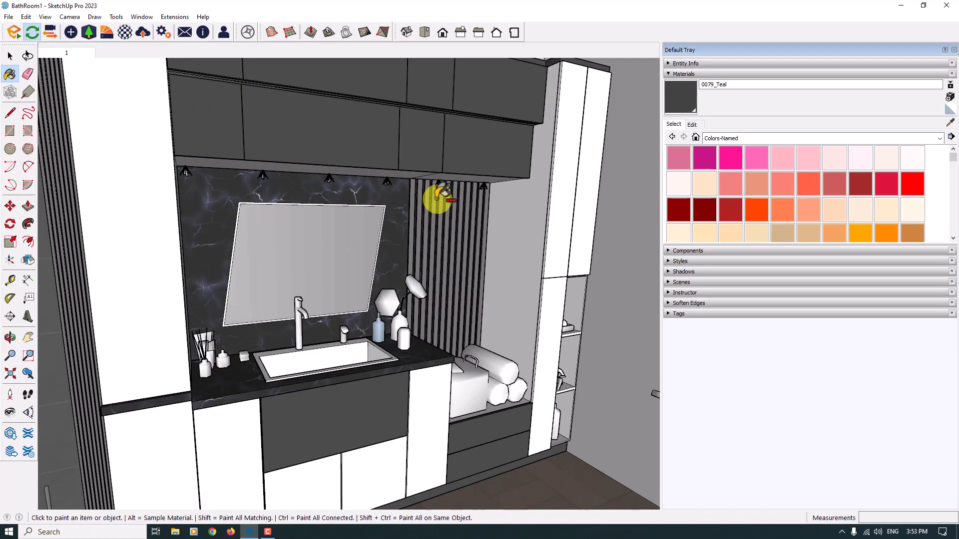
# Step: Return the model view to scene 1 and clear the Default Tray away to widen the viewport
pyautogui.click(67, 52)
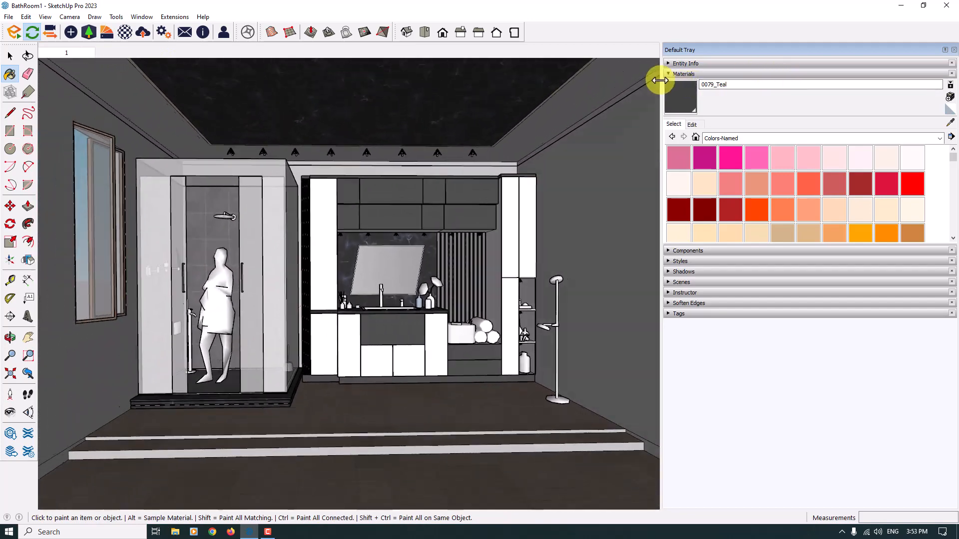
pyautogui.moveTo(660, 78); pyautogui.dragTo(871, 75)
pyautogui.click(948, 54)
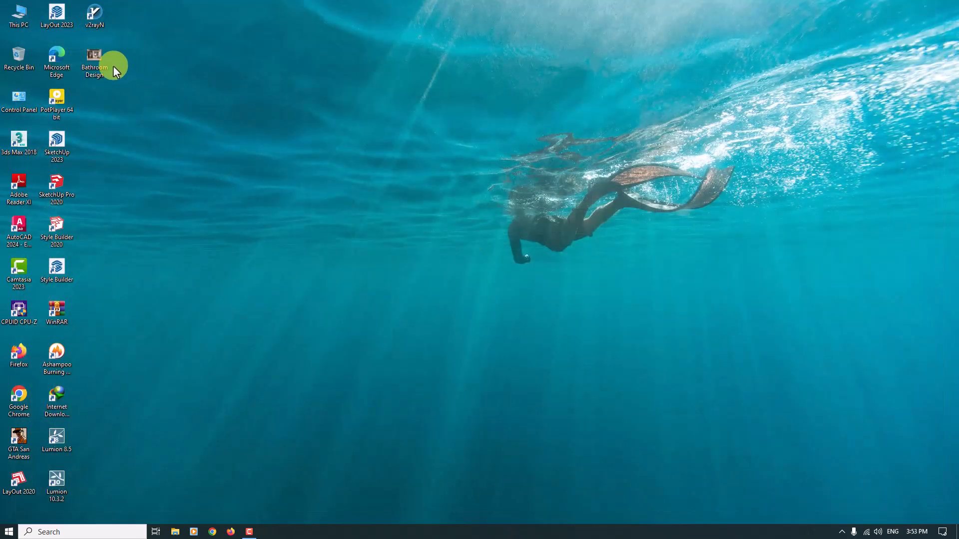
# Step: Open the rendered Bathroom Design image from the desktop to view it
pyautogui.doubleClick(95, 61)
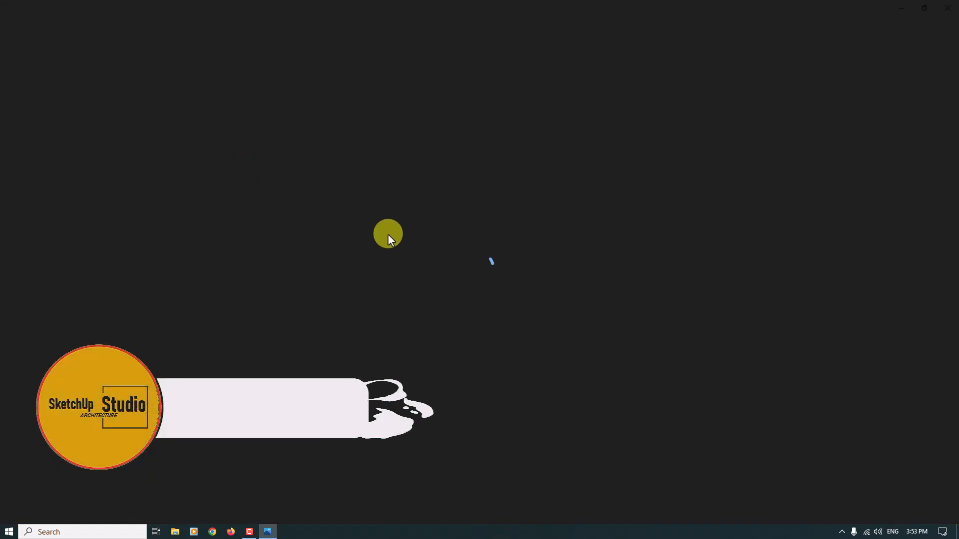